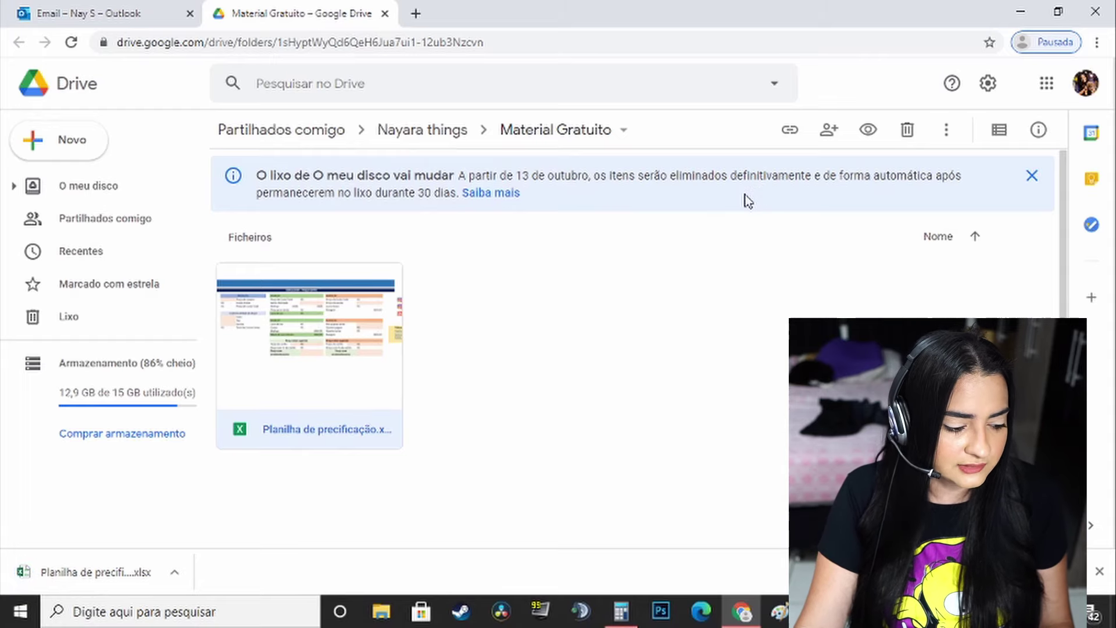
# Step: Open the downloaded Planilha de precificação workbook in Excel, dismiss the activation notice and enable editing
pyautogui.click(96, 572)
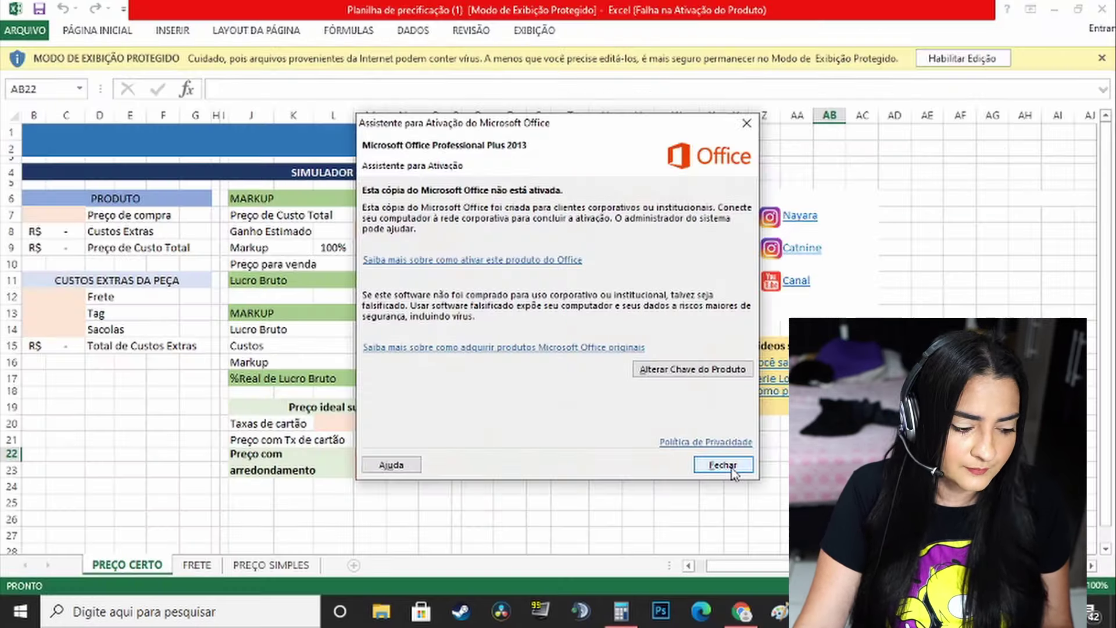
pyautogui.click(720, 463)
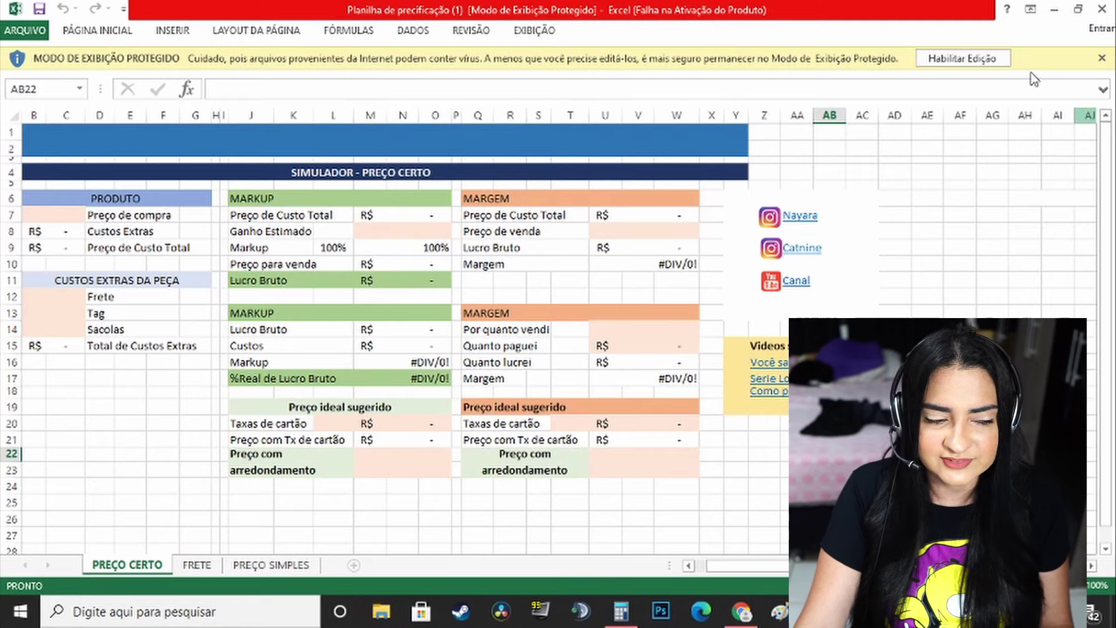
pyautogui.click(992, 61)
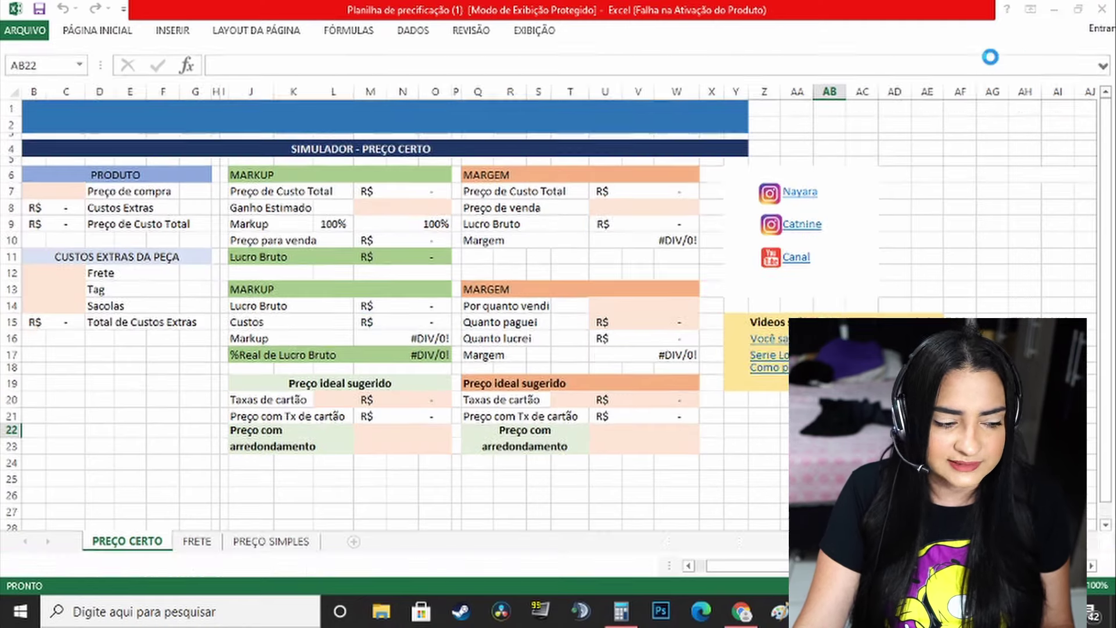
# Step: Look through the FRETE and PREÇO SIMPLES sheets and return to the PREÇO CERTO sheet
pyautogui.click(75, 269)
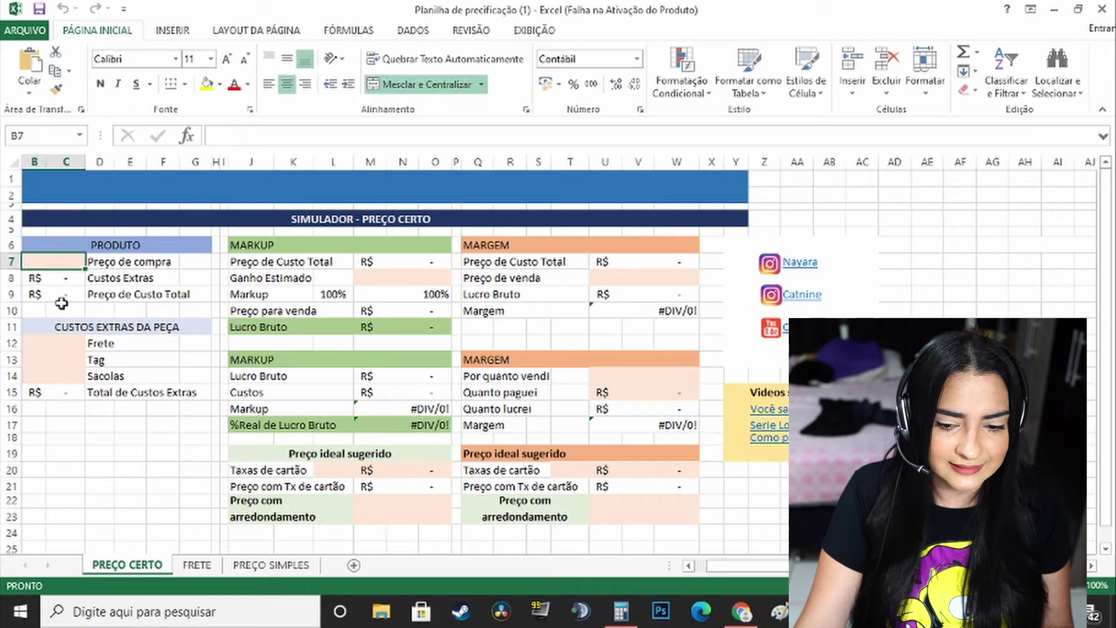
pyautogui.click(58, 343)
pyautogui.click(70, 360)
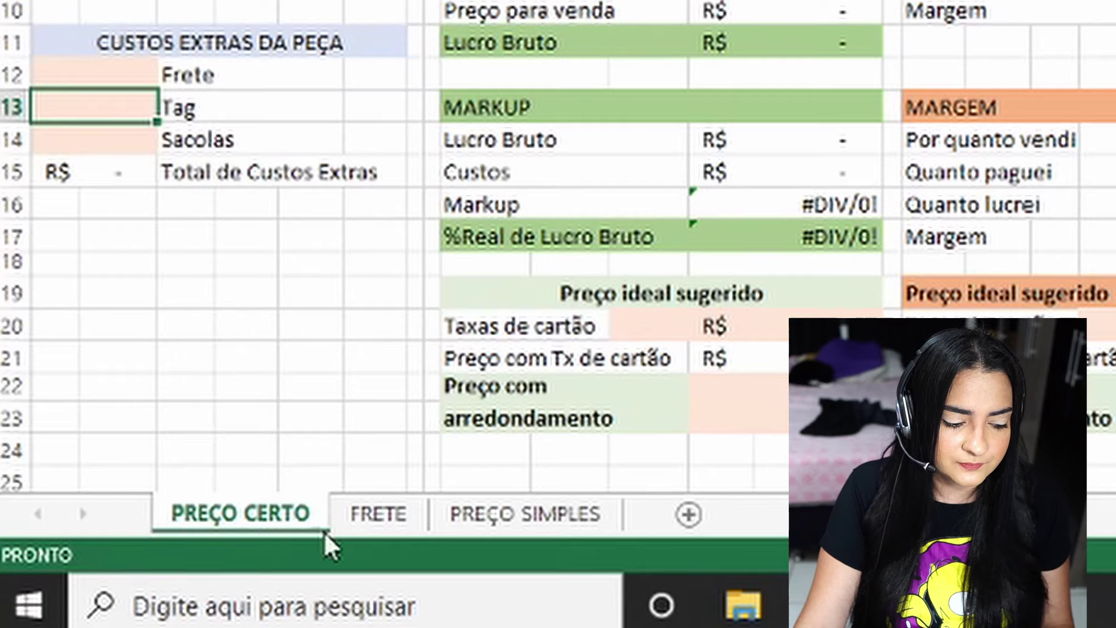
pyautogui.click(359, 525)
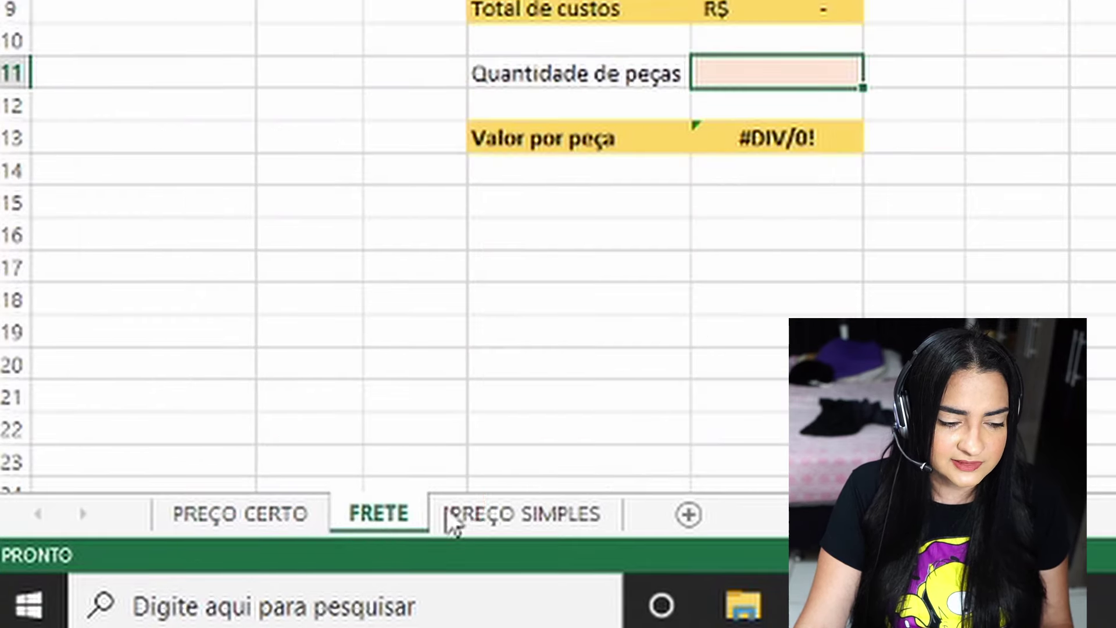
pyautogui.click(489, 520)
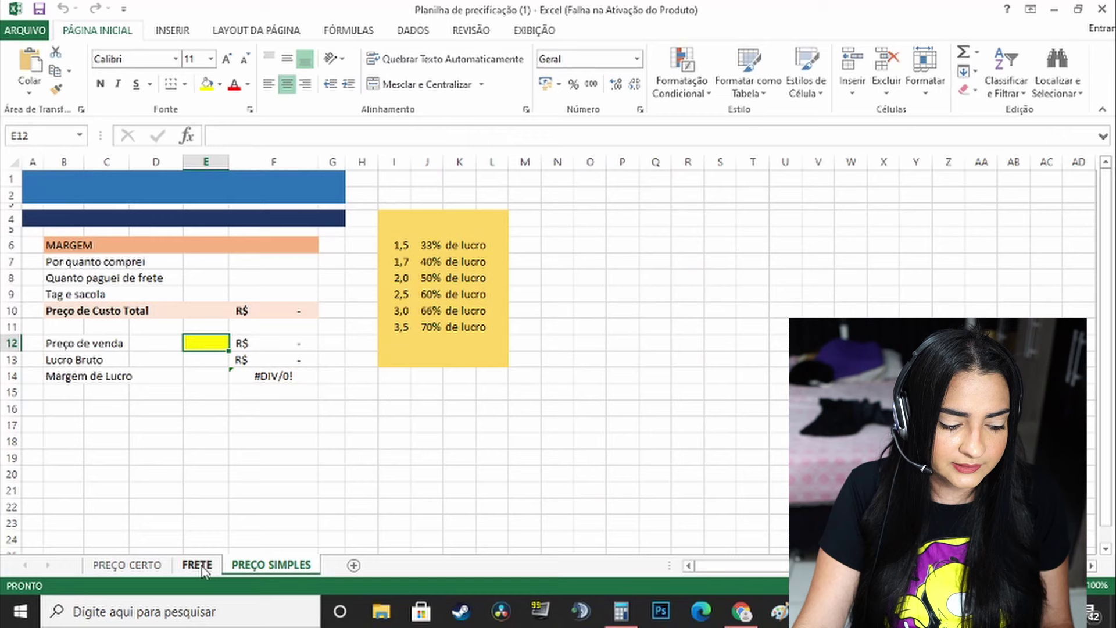
pyautogui.click(198, 565)
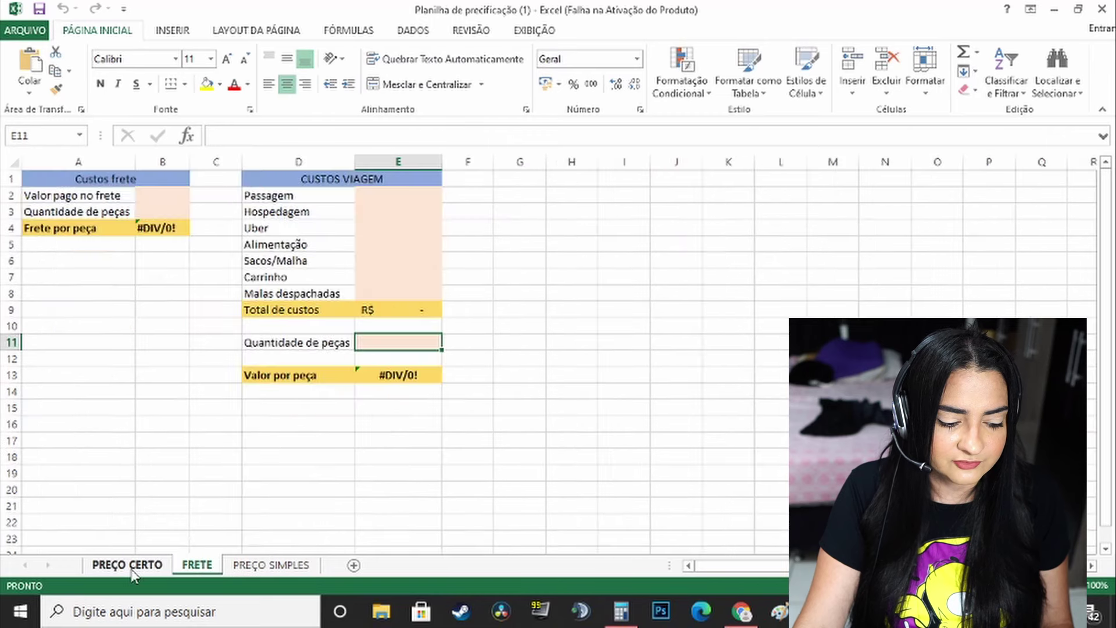
pyautogui.click(127, 564)
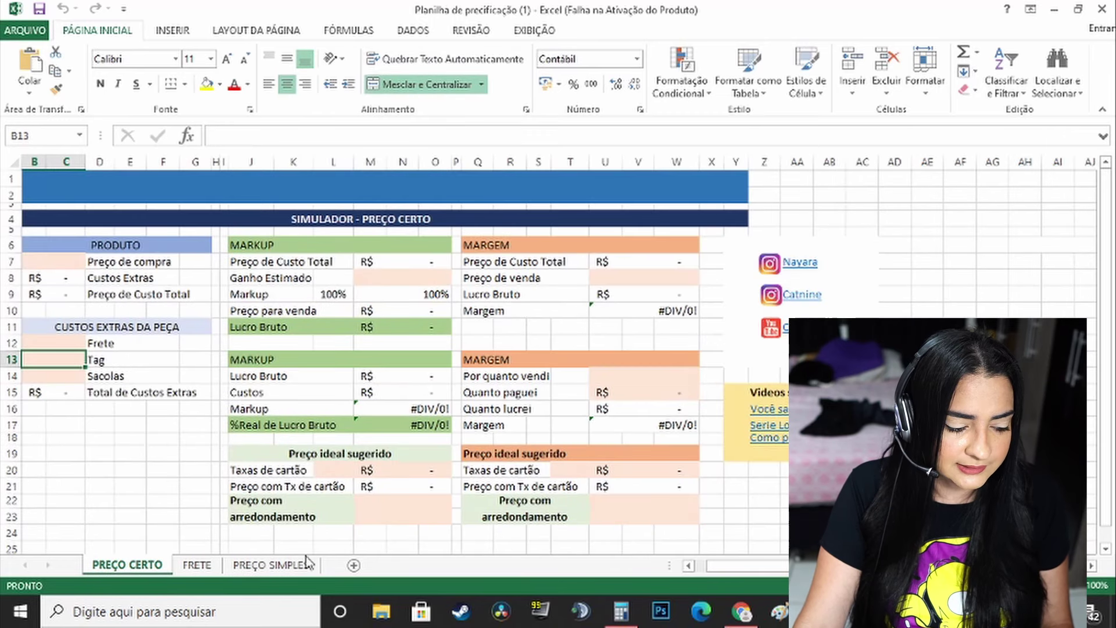
# Step: Examine the shaded input cells and the PRODUTO, CUSTOS EXTRAS DA PEÇA, MARKUP and MARGEM blocks of the PREÇO CERTO sheet
pyautogui.click(67, 470)
pyautogui.click(61, 263)
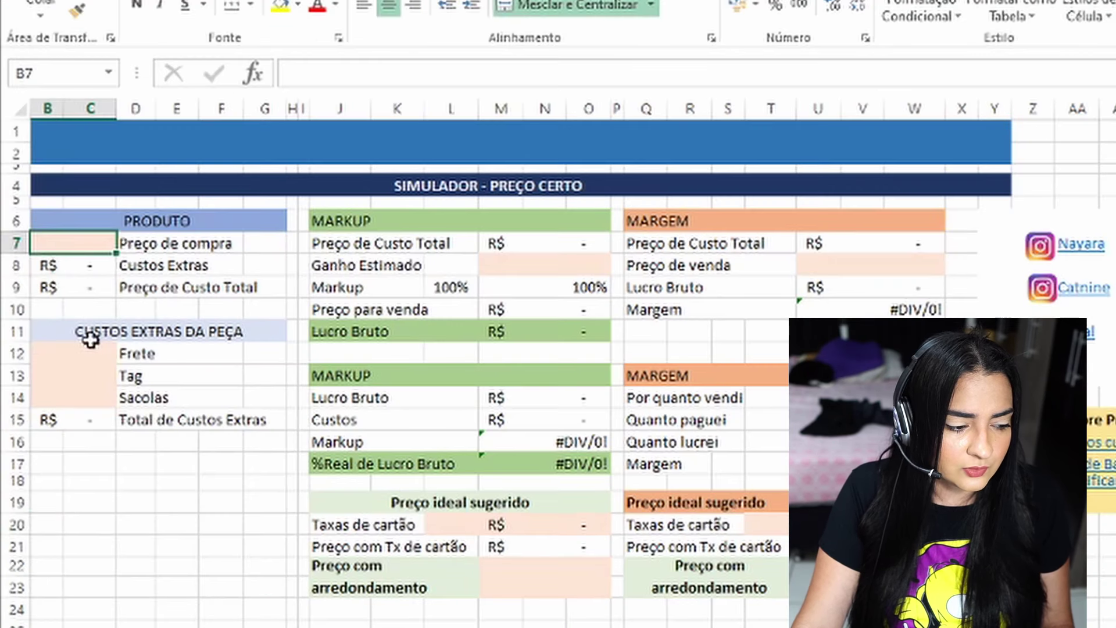
pyautogui.moveTo(87, 331); pyautogui.dragTo(72, 386)
pyautogui.click(71, 398)
pyautogui.moveTo(67, 345); pyautogui.dragTo(60, 391)
pyautogui.click(103, 241)
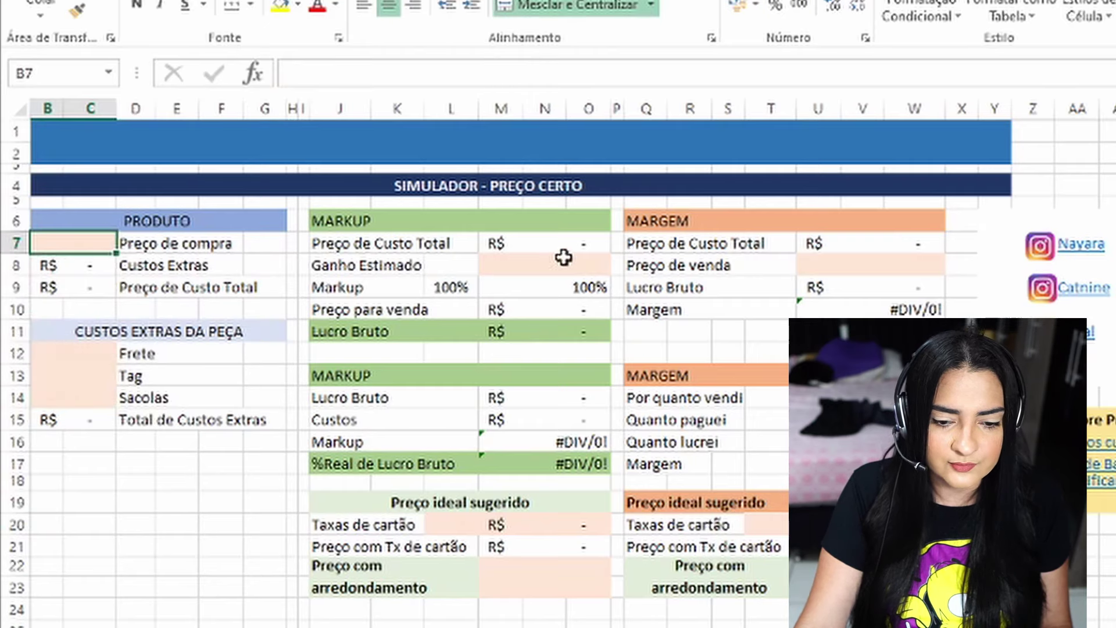
pyautogui.click(866, 407)
pyautogui.click(90, 235)
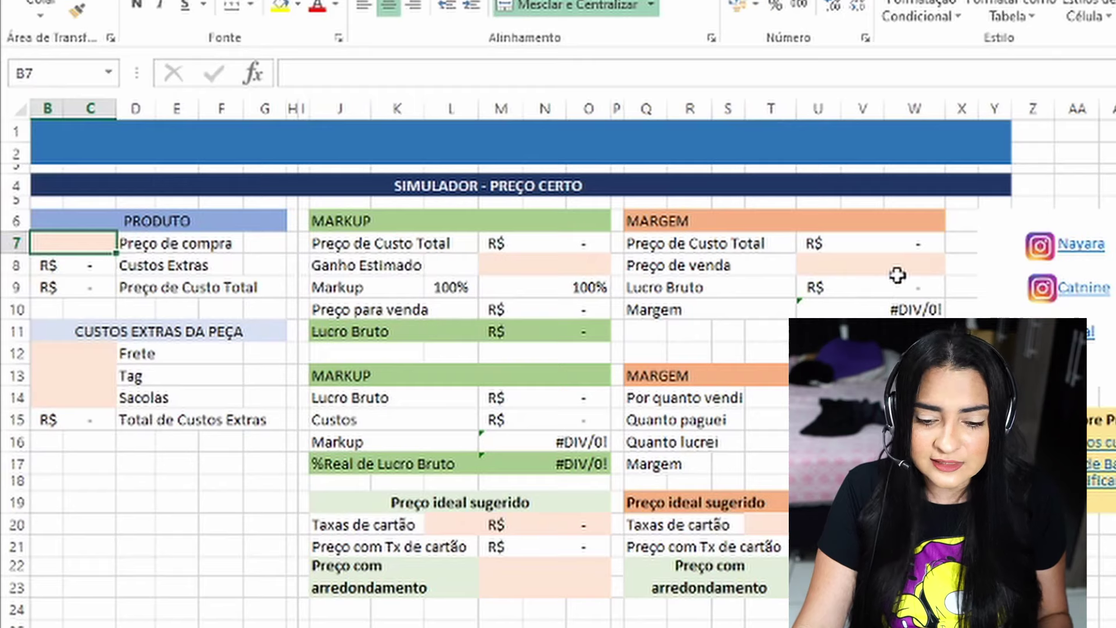
pyautogui.click(865, 407)
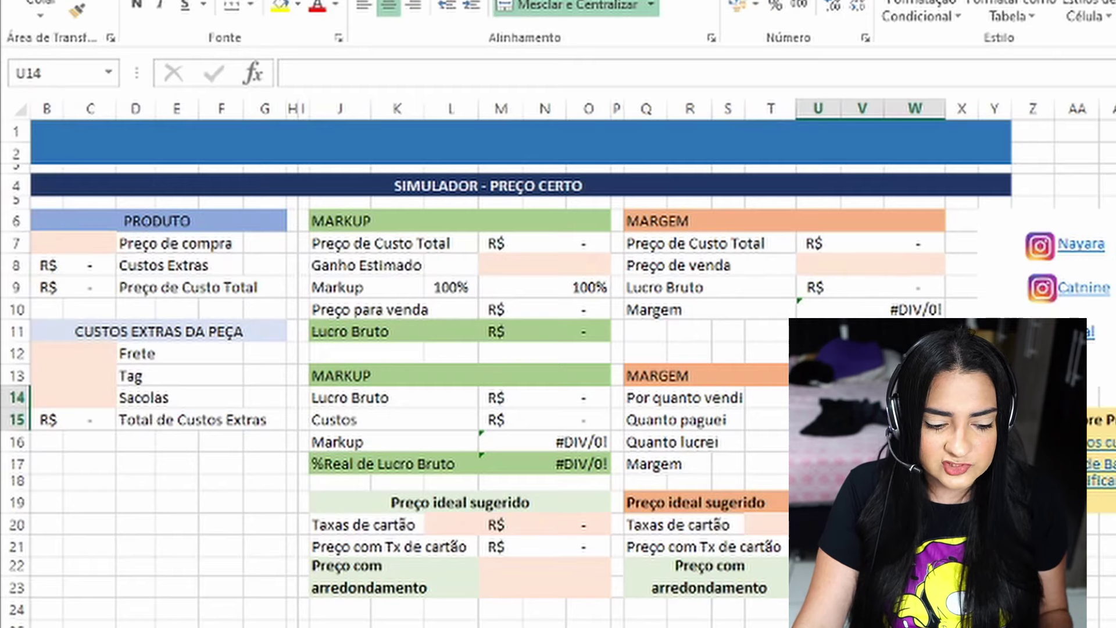
pyautogui.click(572, 525)
pyautogui.click(75, 247)
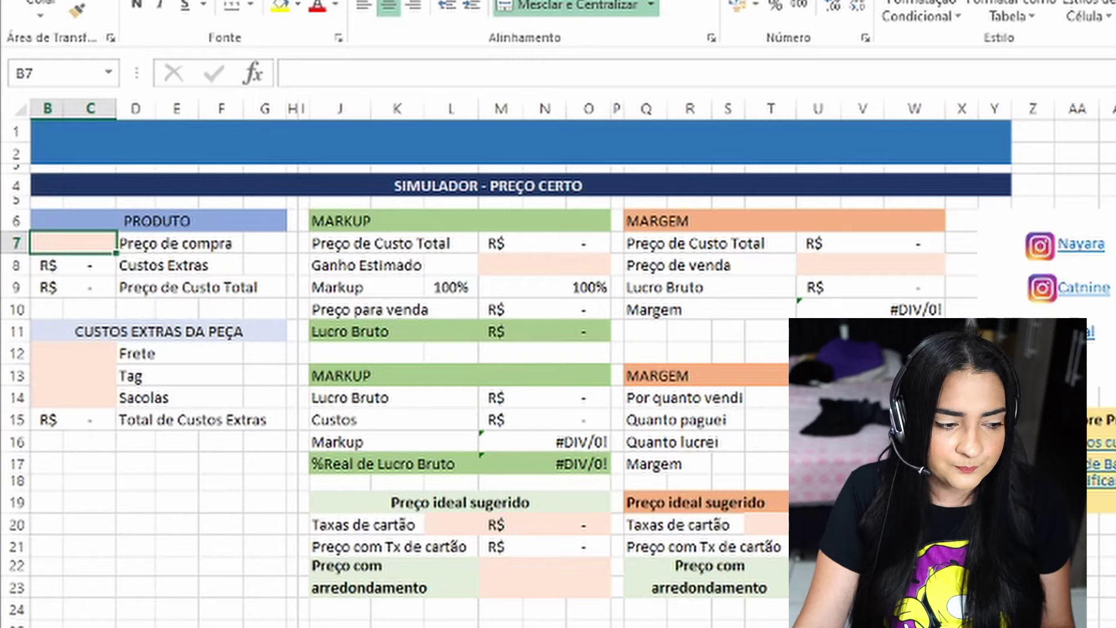
pyautogui.click(29, 442)
pyautogui.click(230, 220)
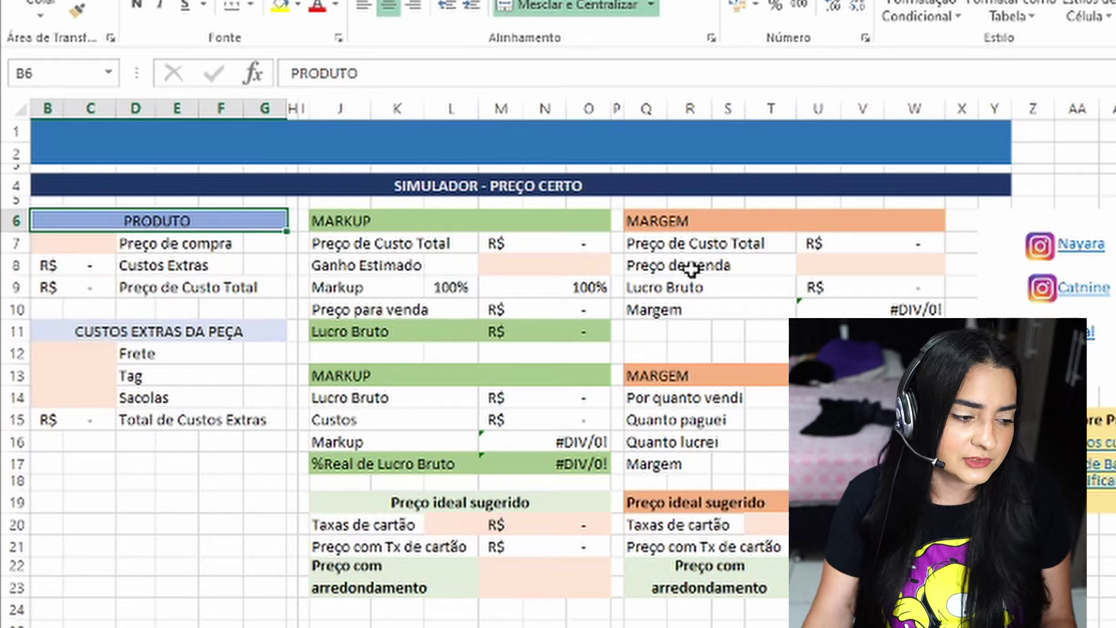
pyautogui.click(108, 248)
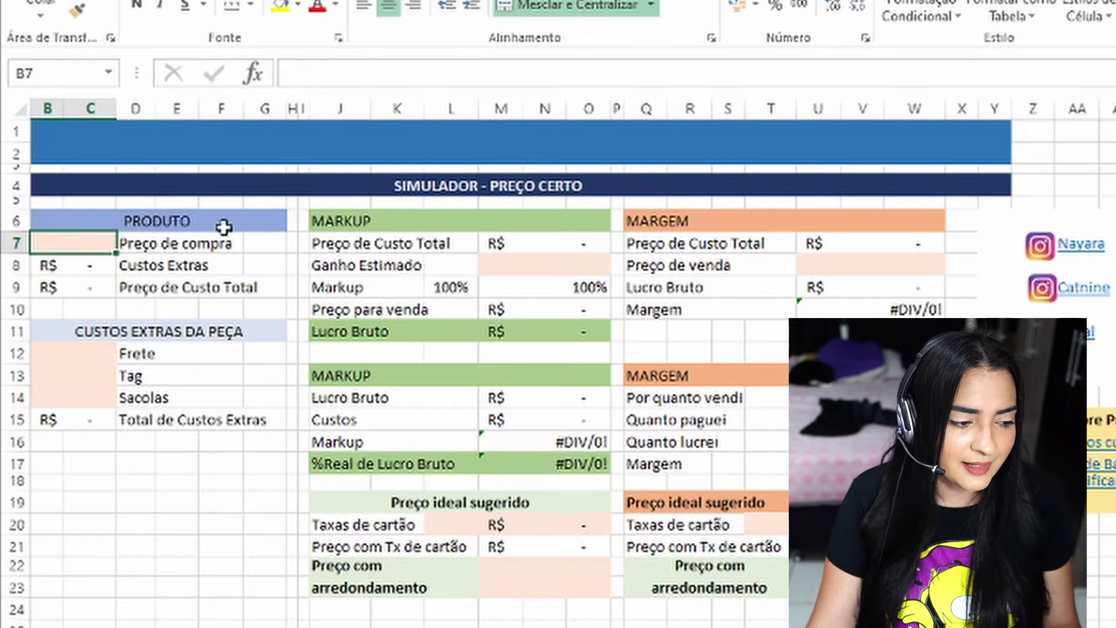
pyautogui.moveTo(87, 221); pyautogui.dragTo(174, 286)
# Step: Set the Preço de compra in the PRODUTO block to 12
pyautogui.click(89, 242)
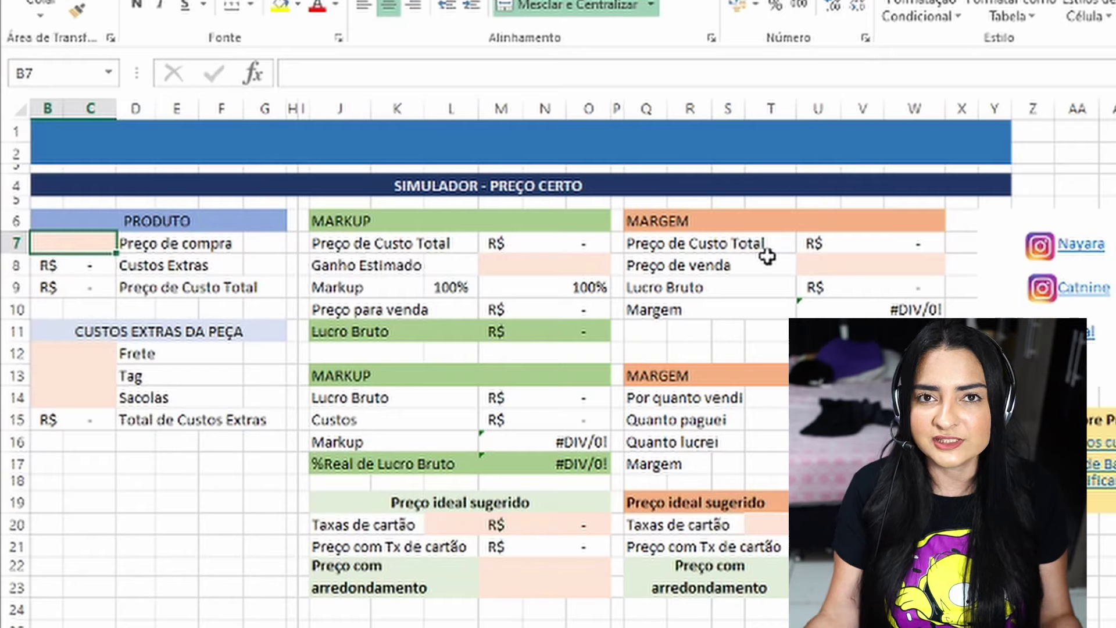
pyautogui.write('12')
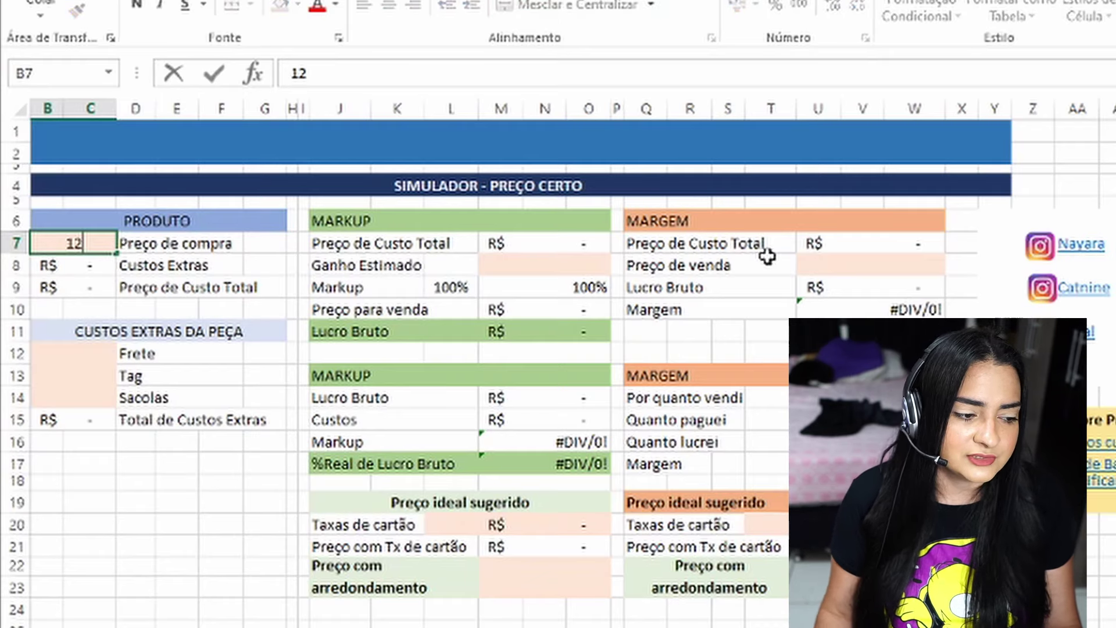
pyautogui.press('Return')
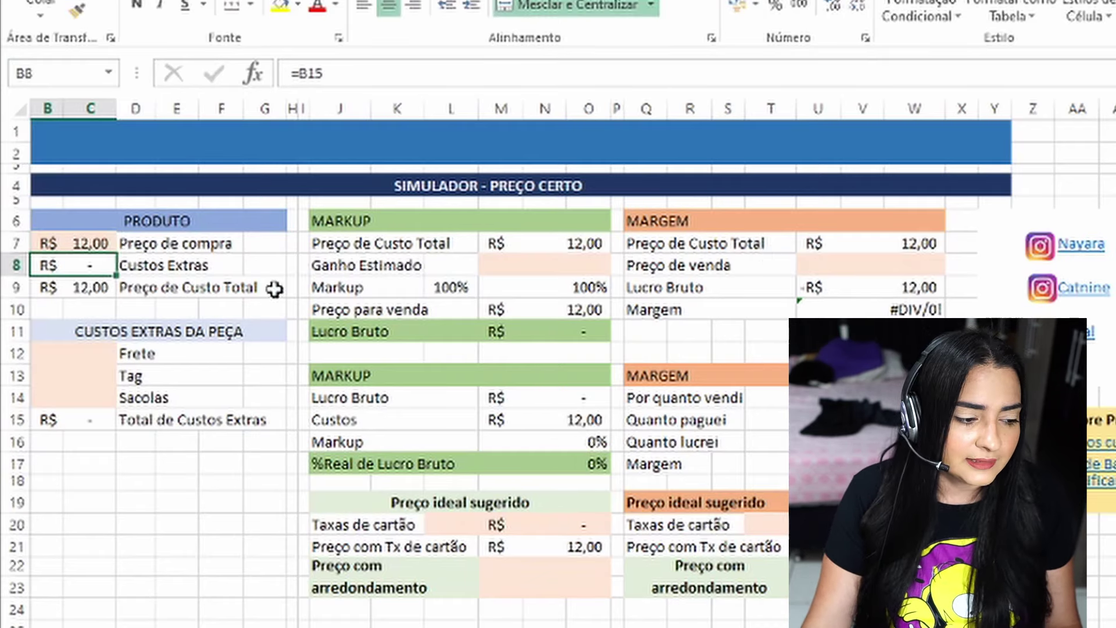
# Step: Set the Frete cost in the CUSTOS EXTRAS DA PEÇA block to 0,5
pyautogui.click(171, 266)
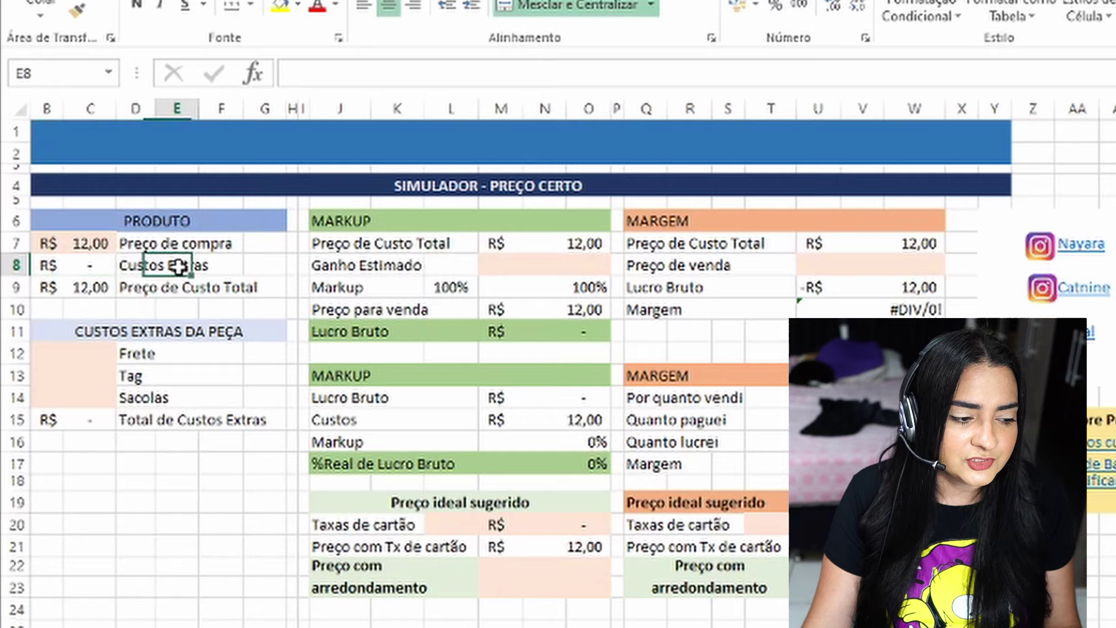
pyautogui.click(102, 265)
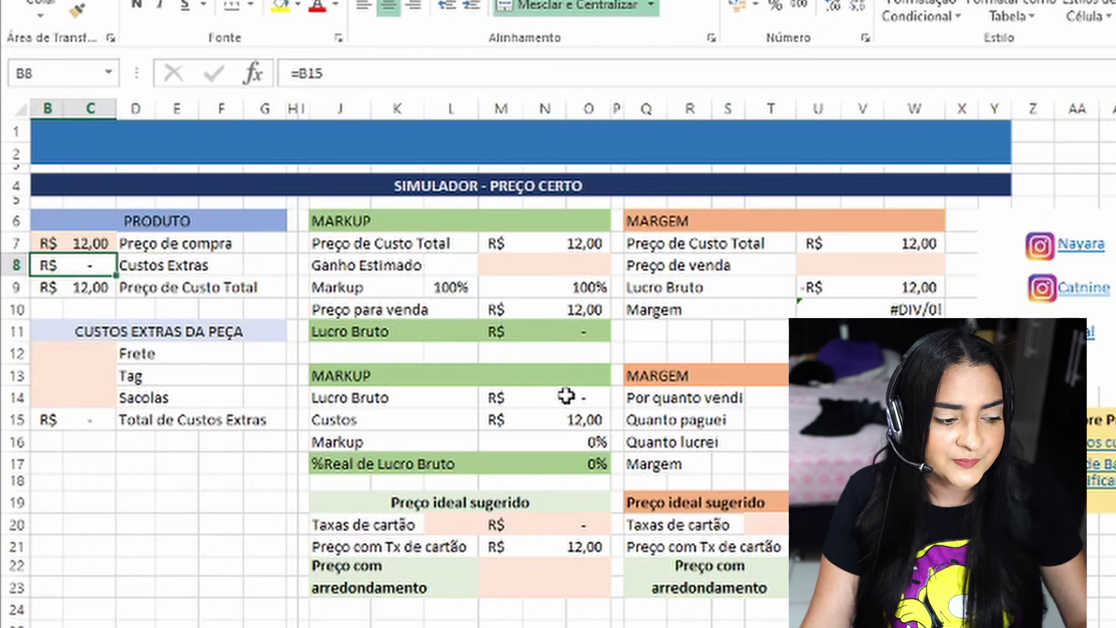
pyautogui.click(94, 354)
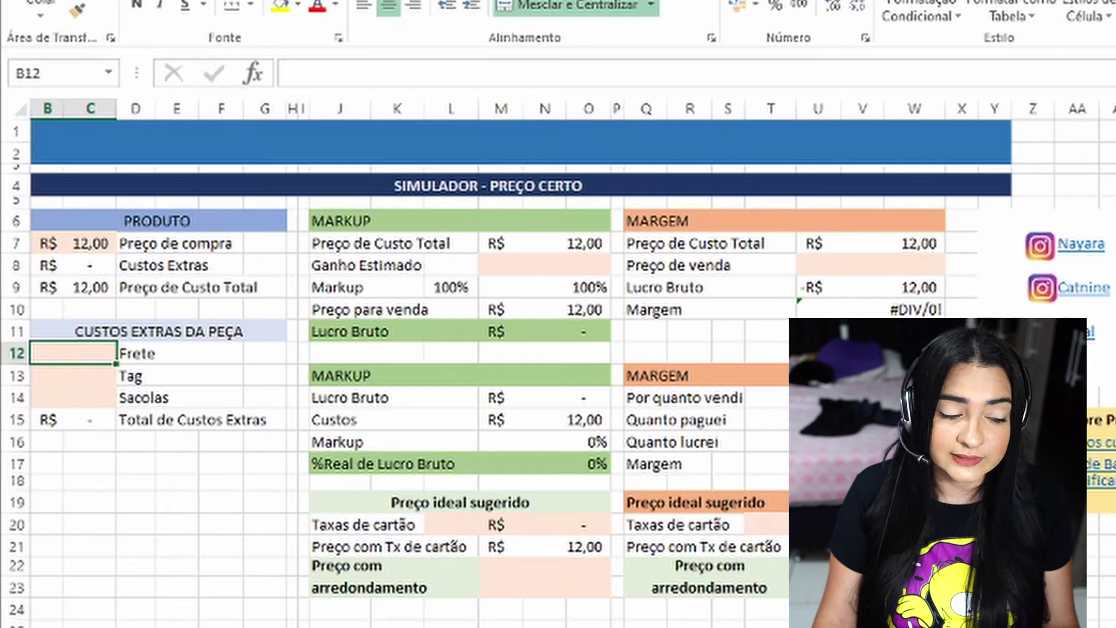
pyautogui.write('0,5')
pyautogui.press('Return')
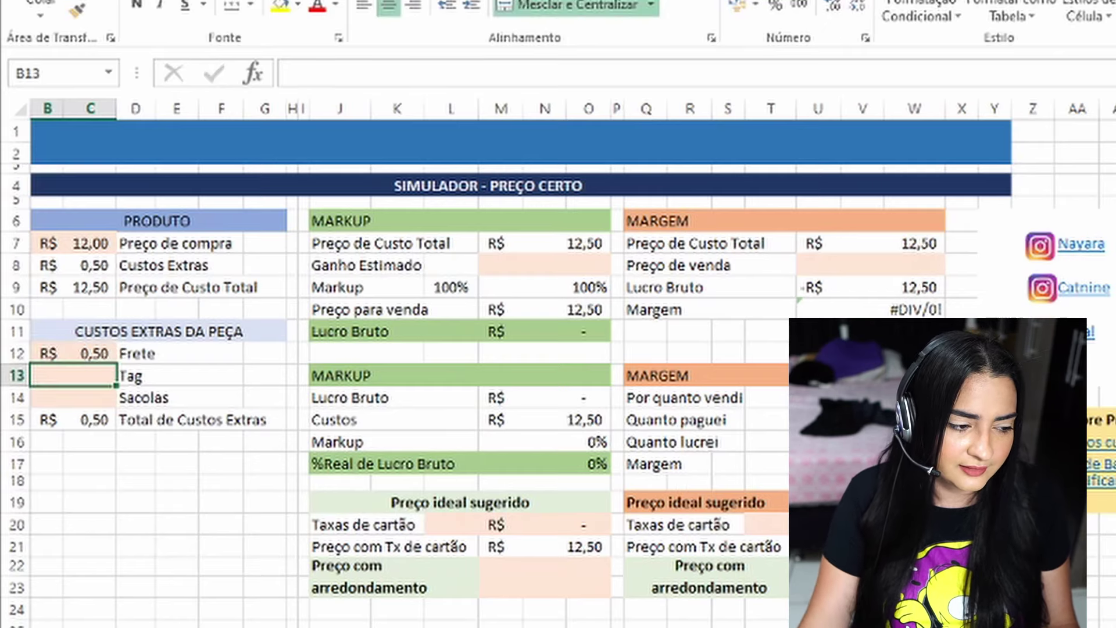
# Step: Set the Tag cost to 0,05 and the Sacolas cost to 0,40 in the CUSTOS EXTRAS DA PEÇA block
pyautogui.click(64, 243)
pyautogui.click(68, 377)
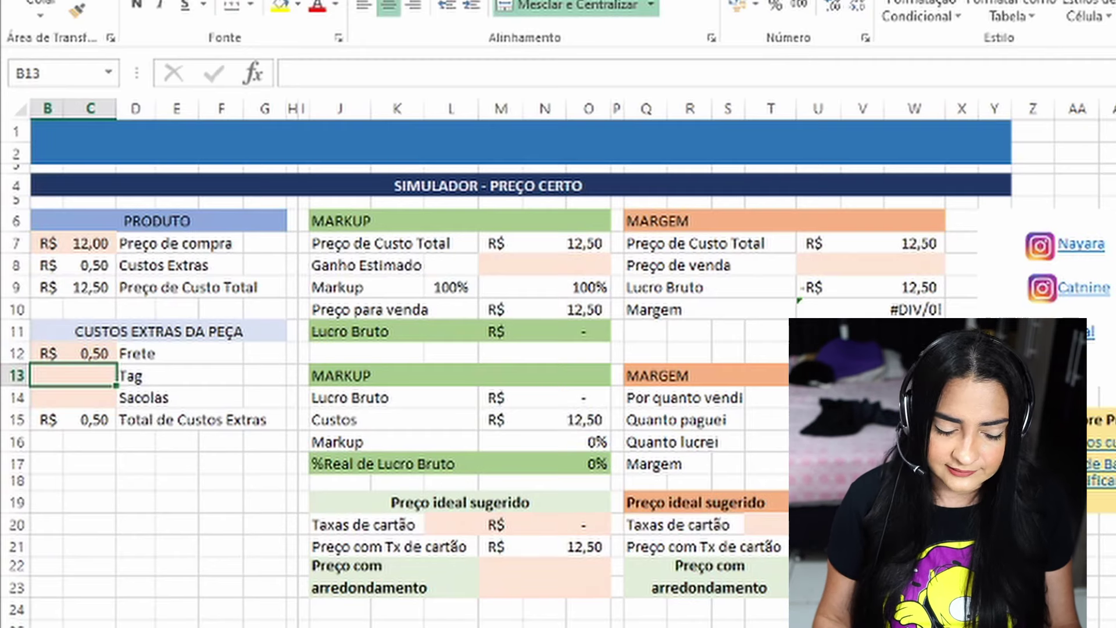
pyautogui.write('0,05')
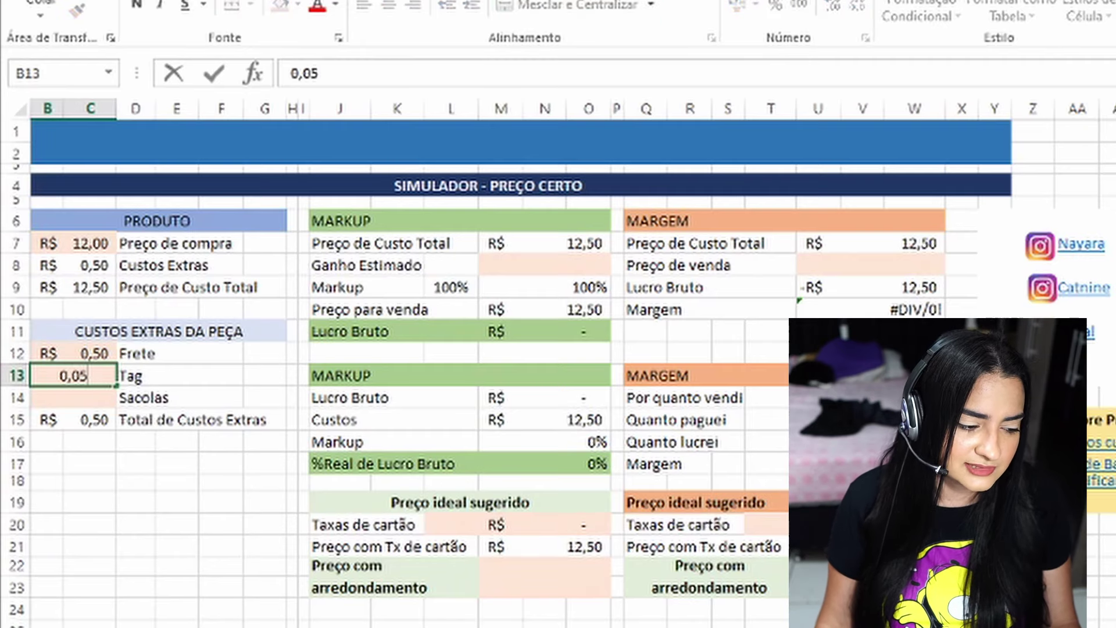
pyautogui.press('Return')
pyautogui.write('0,40')
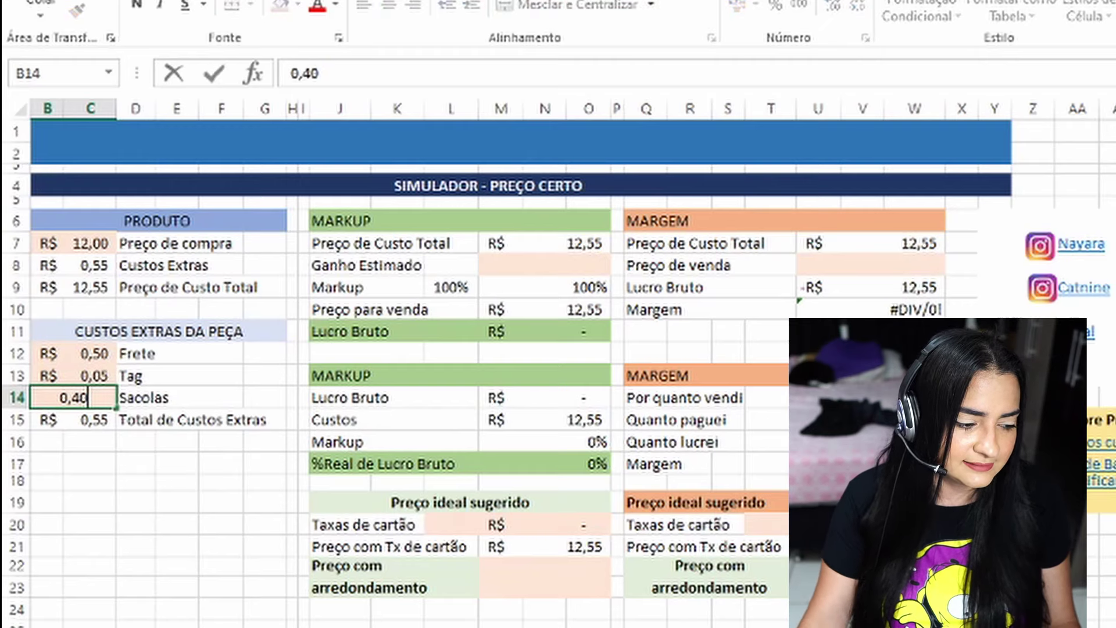
pyautogui.press('Return')
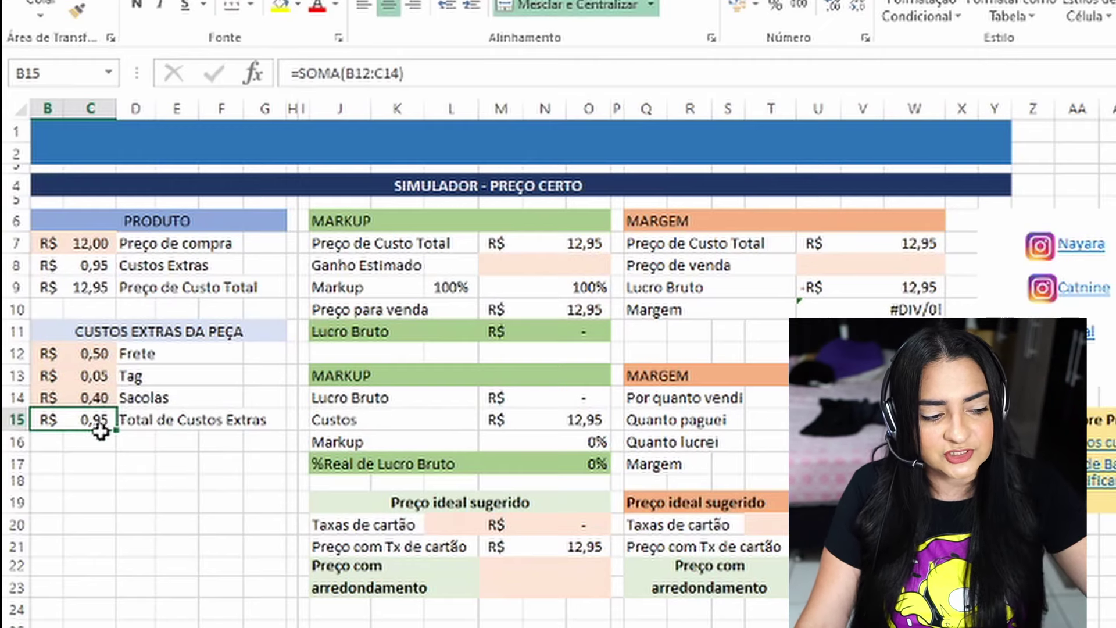
# Step: Highlight the Custos Extras row of the PRODUTO block in yellow and check the Total de Custos Extras formula
pyautogui.moveTo(112, 264); pyautogui.dragTo(258, 263)
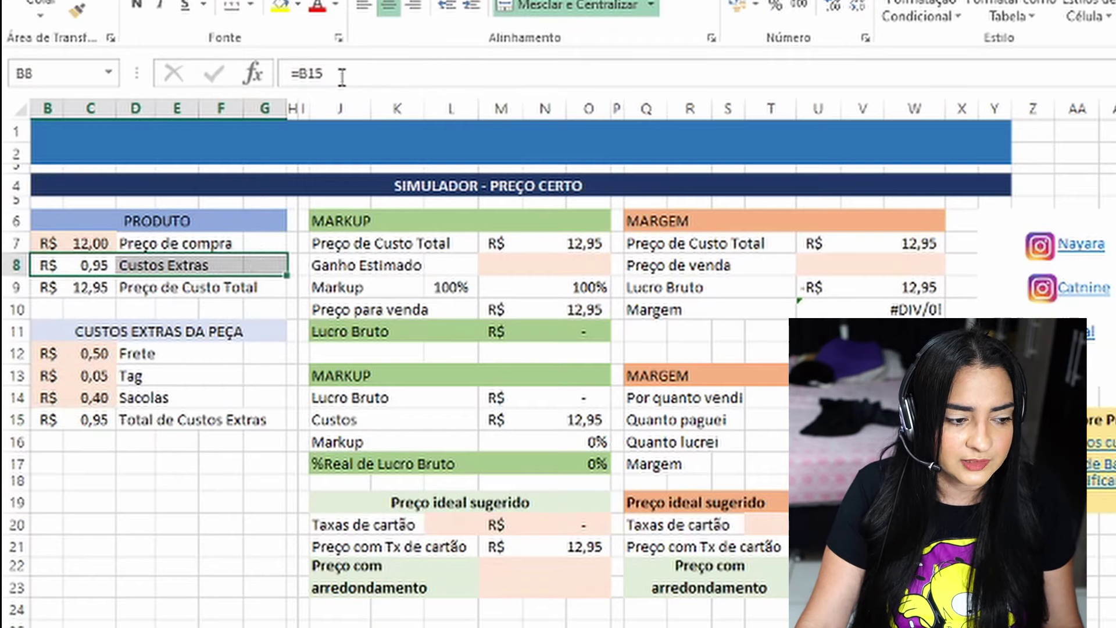
pyautogui.click(289, 8)
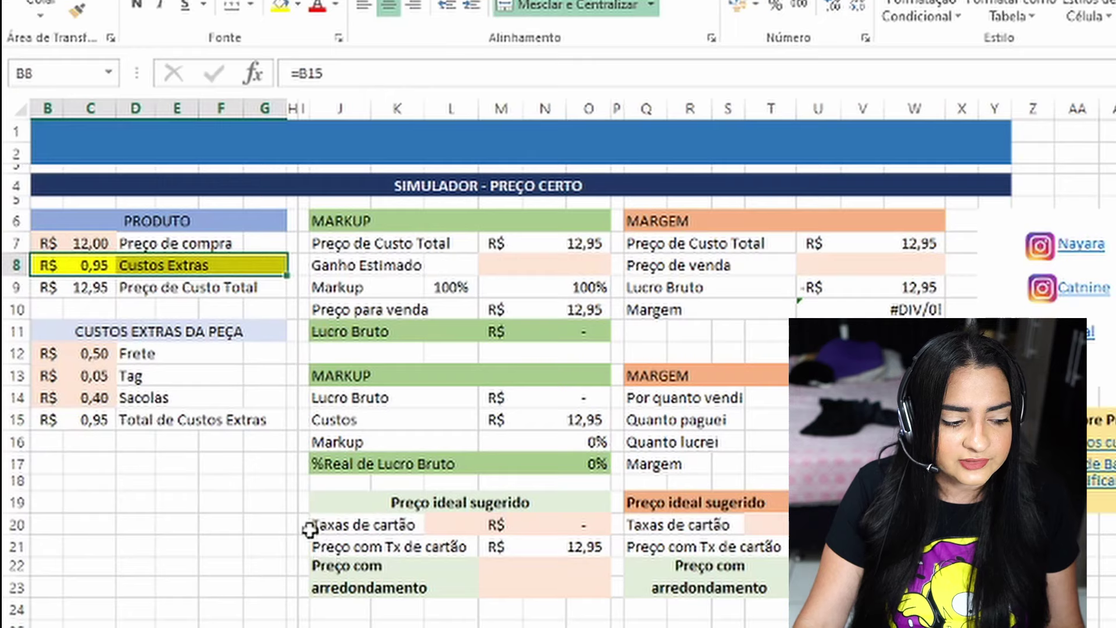
pyautogui.click(98, 426)
pyautogui.doubleClick(99, 424)
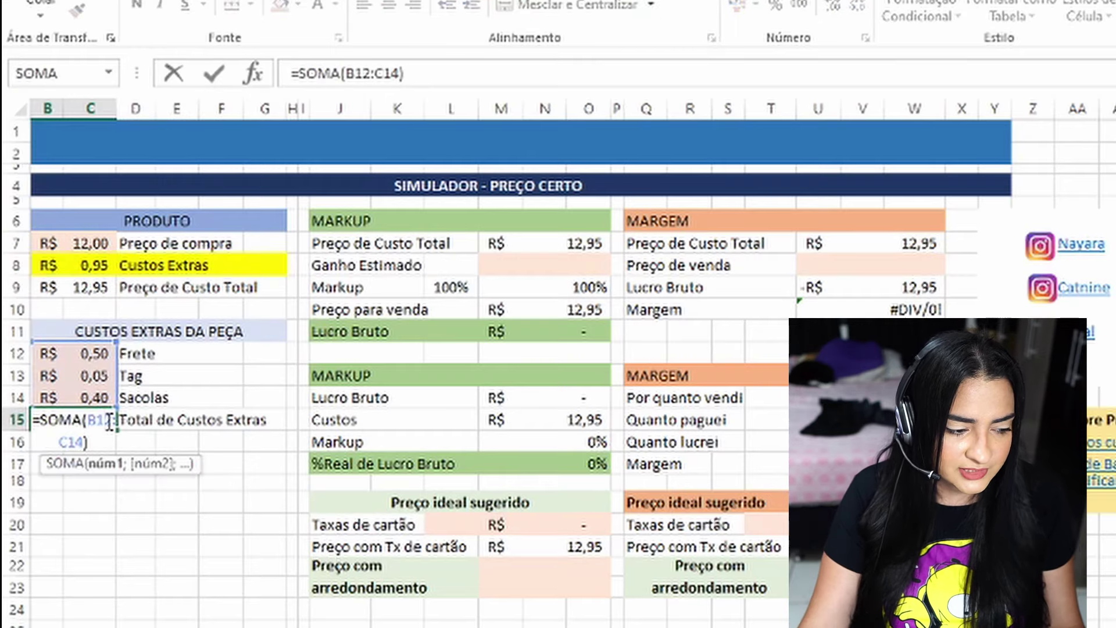
pyautogui.press('Return')
# Step: Remove the yellow fill from the Custos Extras row in the PRODUTO block
pyautogui.click(57, 266)
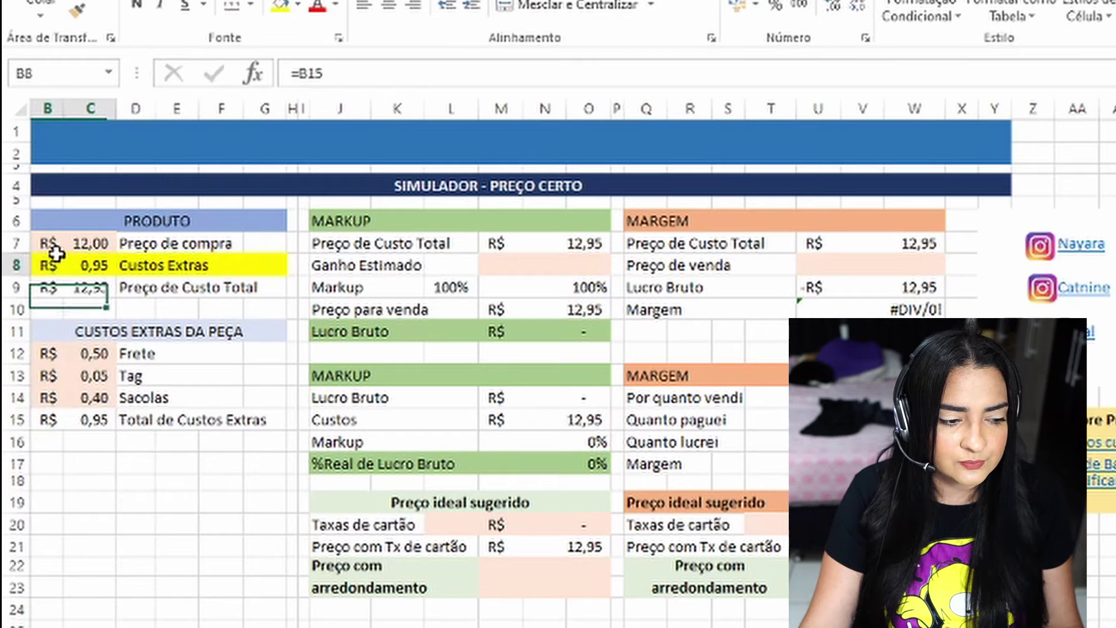
pyautogui.moveTo(124, 261); pyautogui.dragTo(244, 266)
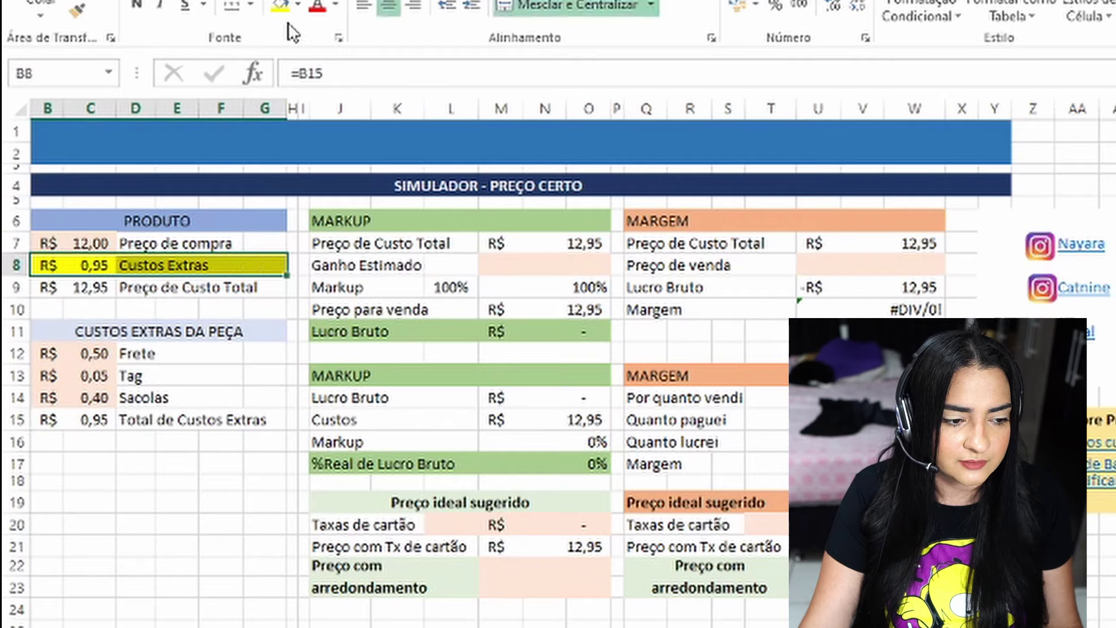
pyautogui.click(298, 7)
pyautogui.click(359, 238)
# Step: Fill the Preço de Custo Total row of the PRODUTO block with yellow
pyautogui.click(87, 285)
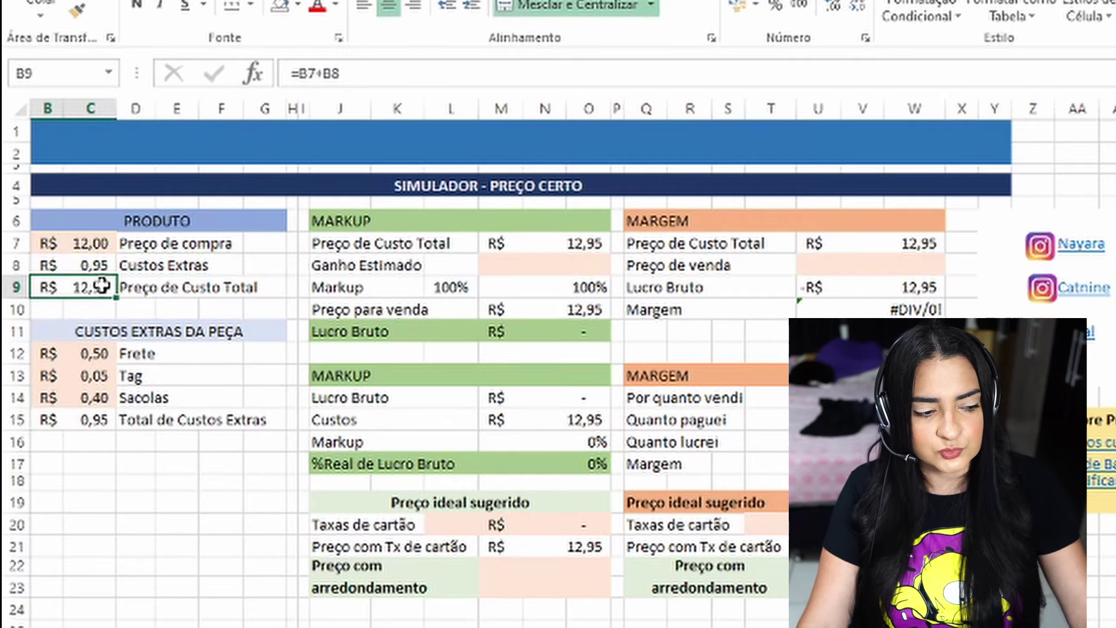
pyautogui.moveTo(93, 284); pyautogui.dragTo(261, 294)
pyautogui.click(299, 7)
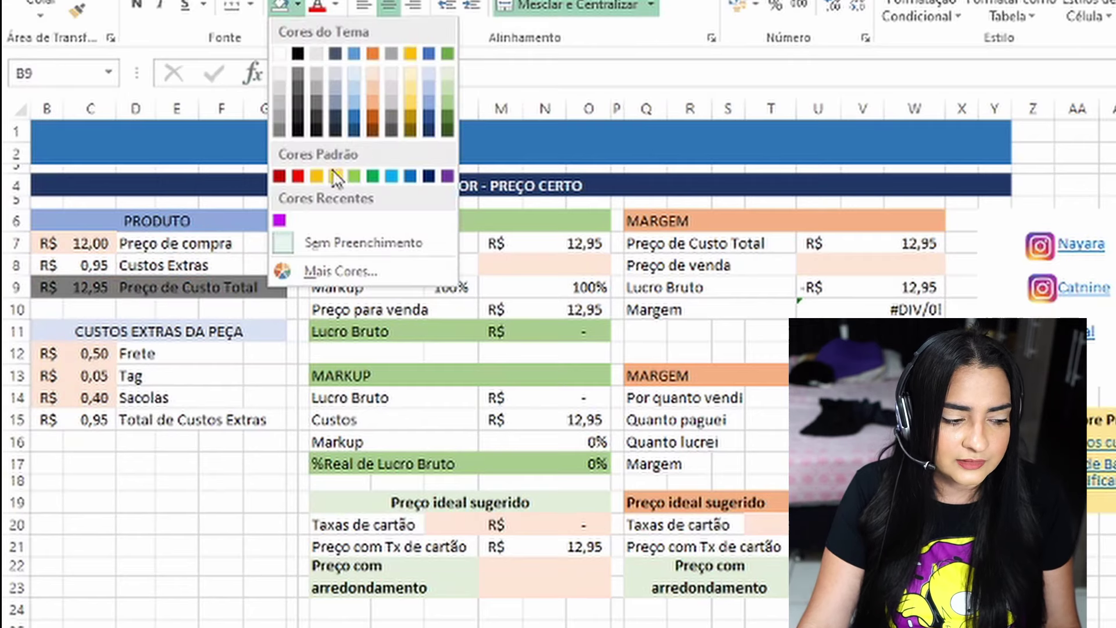
pyautogui.click(330, 175)
pyautogui.click(87, 289)
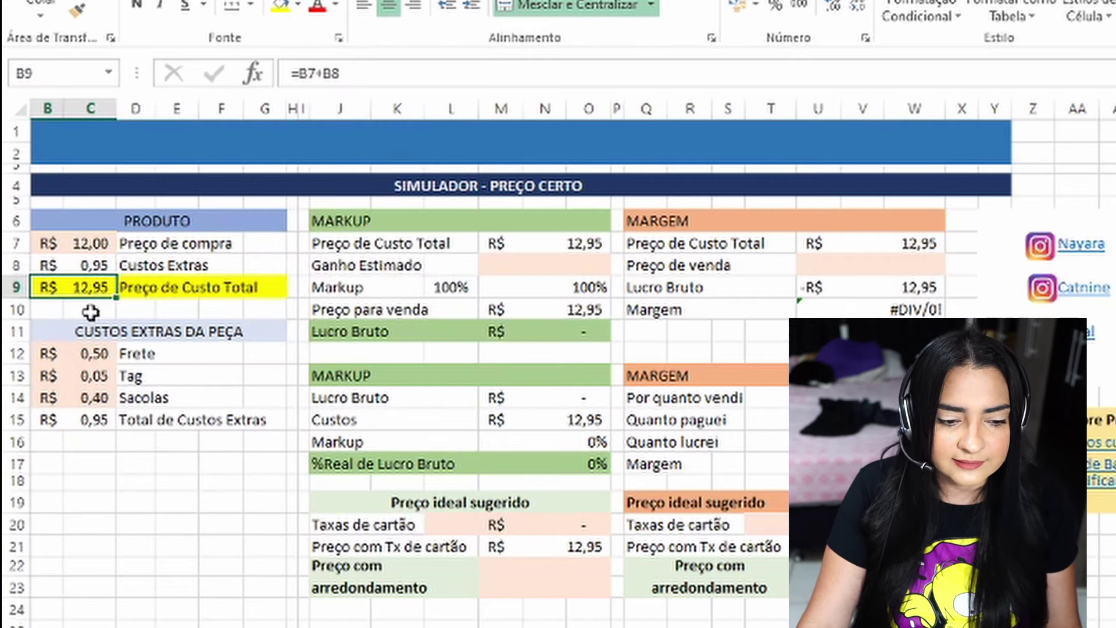
# Step: Check the Preço de Custo Total formula in the upper MARKUP block against the values in the PRODUTO block
pyautogui.click(540, 247)
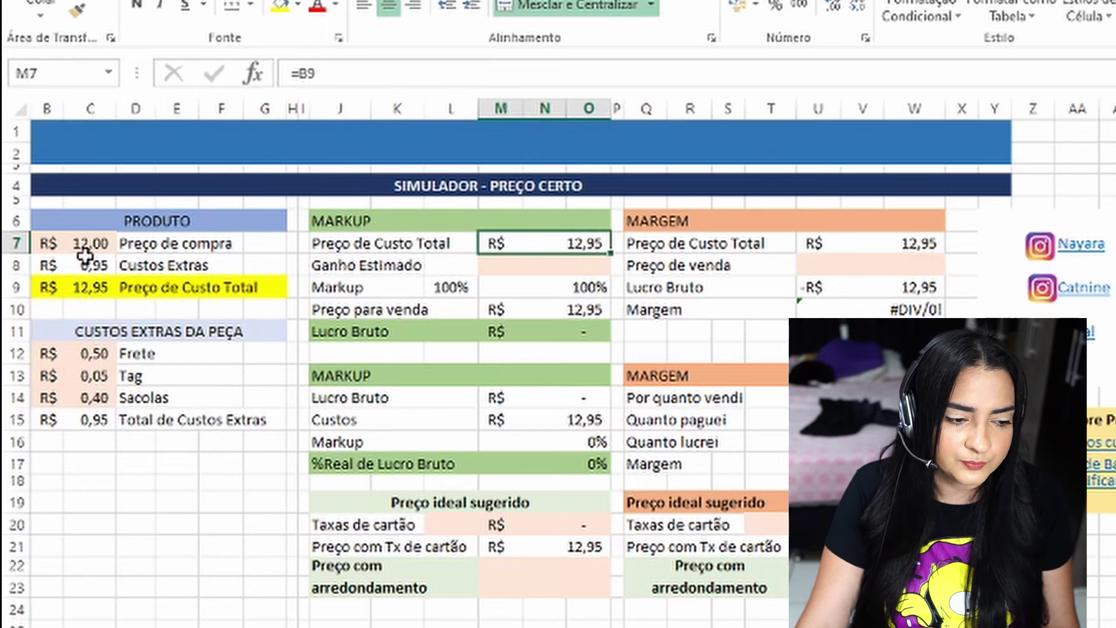
pyautogui.click(83, 222)
pyautogui.moveTo(84, 221); pyautogui.dragTo(87, 287)
pyautogui.click(372, 243)
pyautogui.click(581, 241)
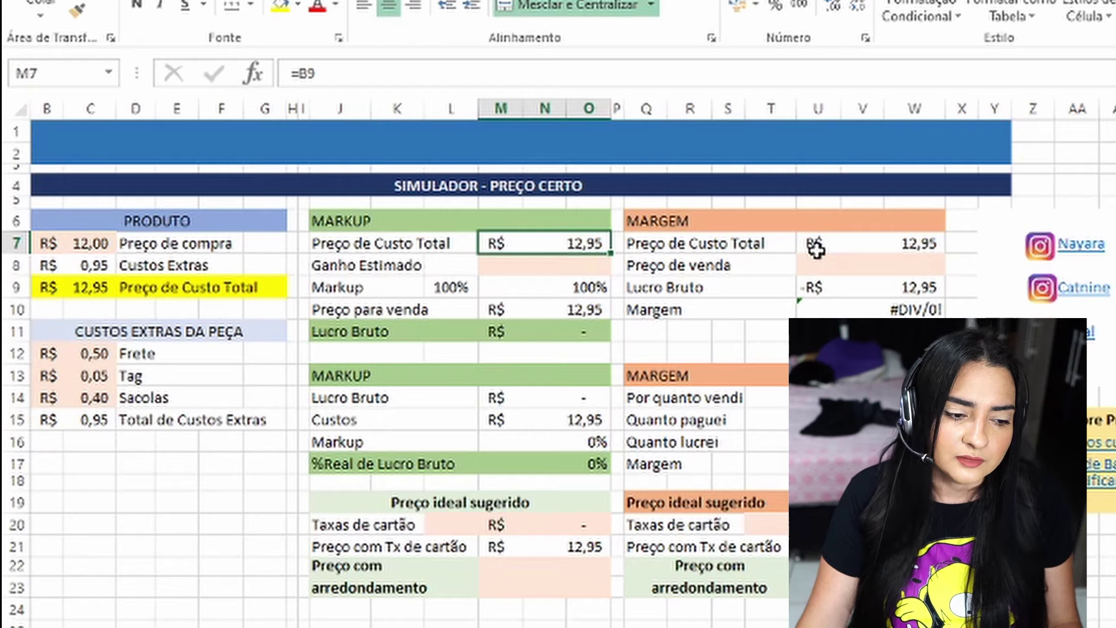
# Step: Set Ganho Estimado to 150% in the upper MARKUP block
pyautogui.click(597, 266)
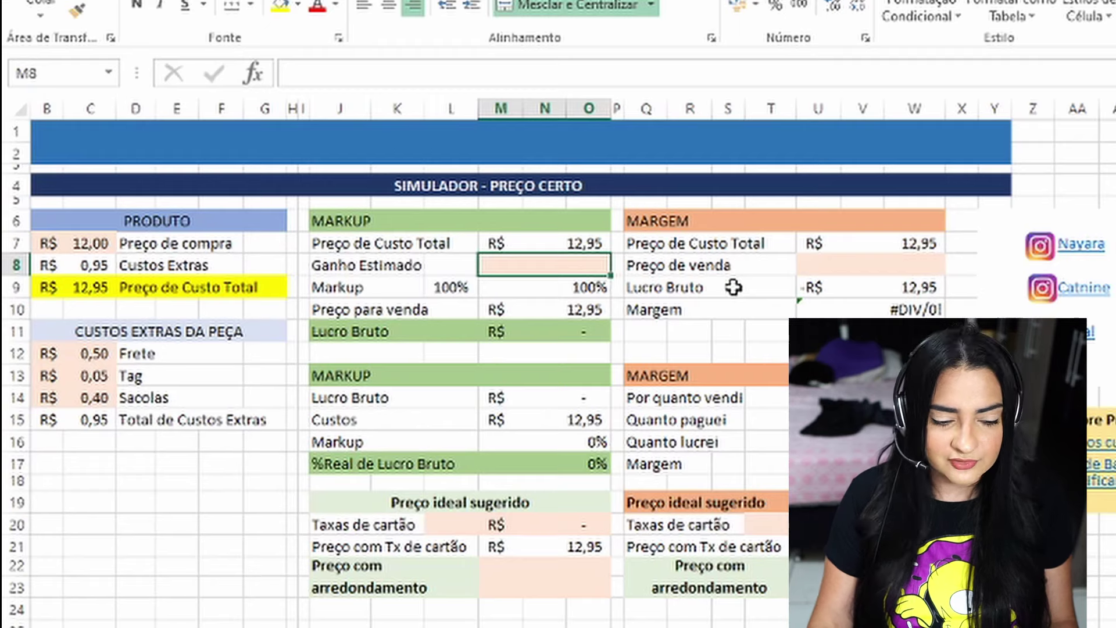
pyautogui.write('150')
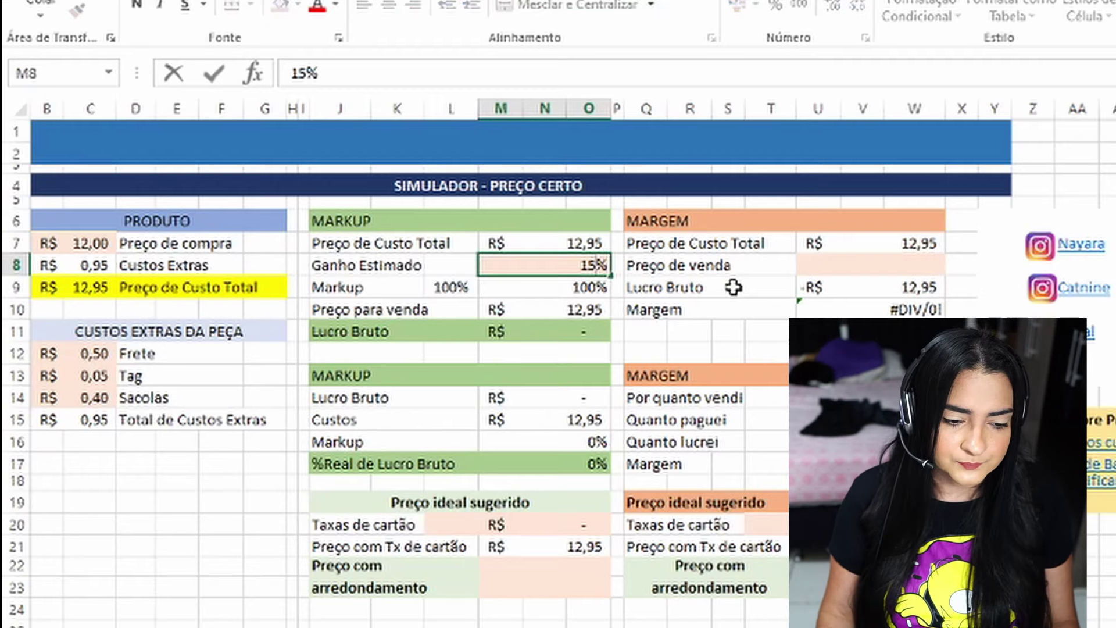
pyautogui.press('Return')
# Step: Examine the formulas behind Markup, Preço para venda and Lucro Bruto in the upper MARKUP block
pyautogui.press('Up')
pyautogui.press('Left')
pyautogui.press('Down')
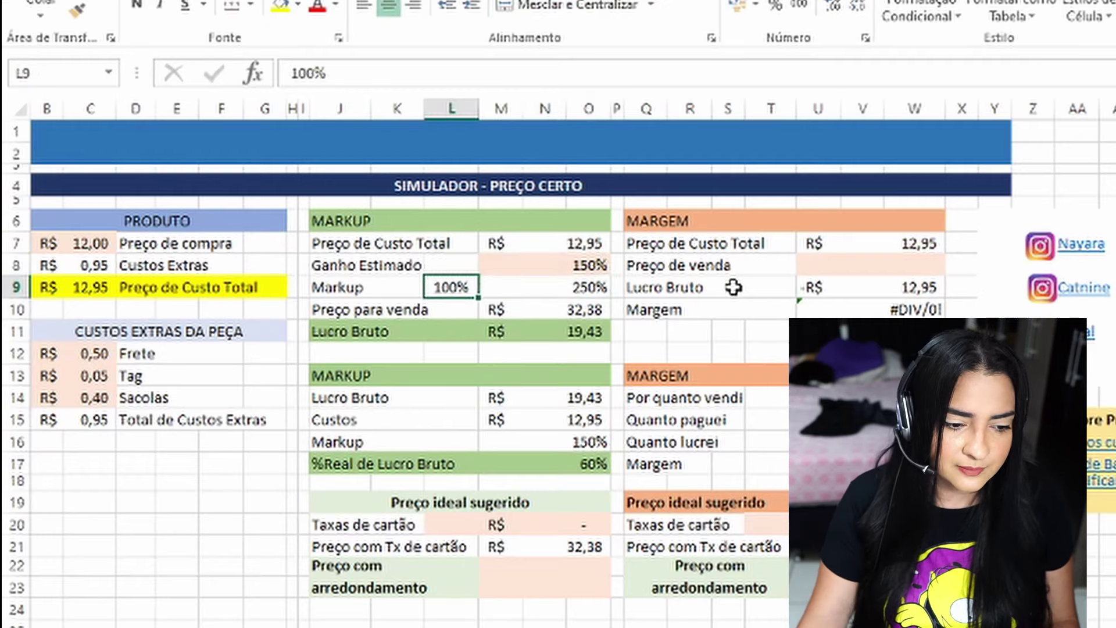
pyautogui.press('Right')
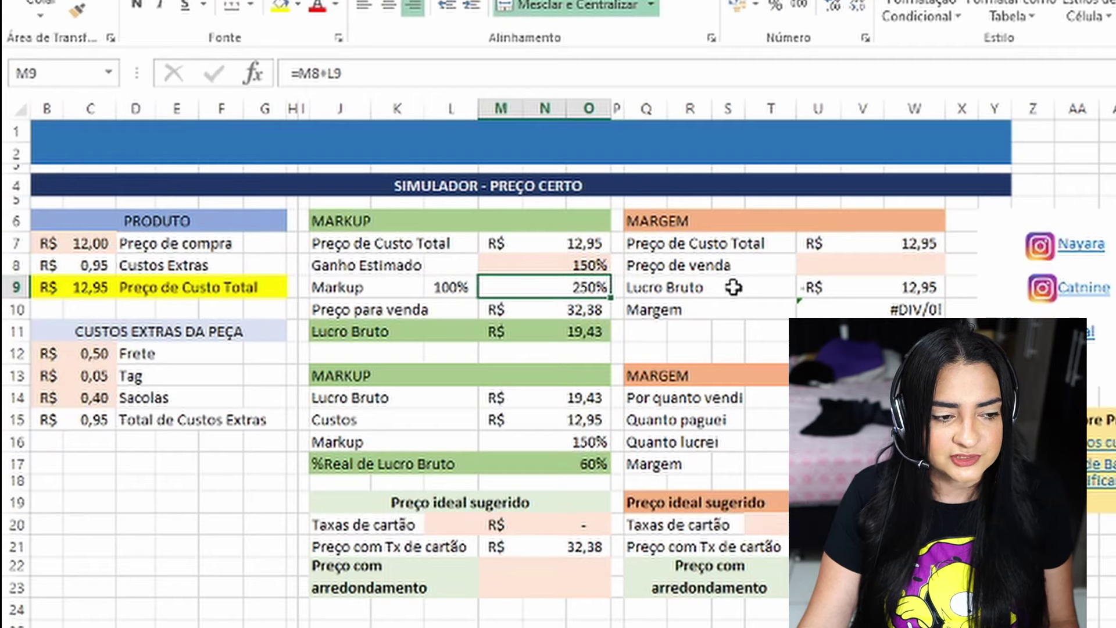
pyautogui.doubleClick(578, 286)
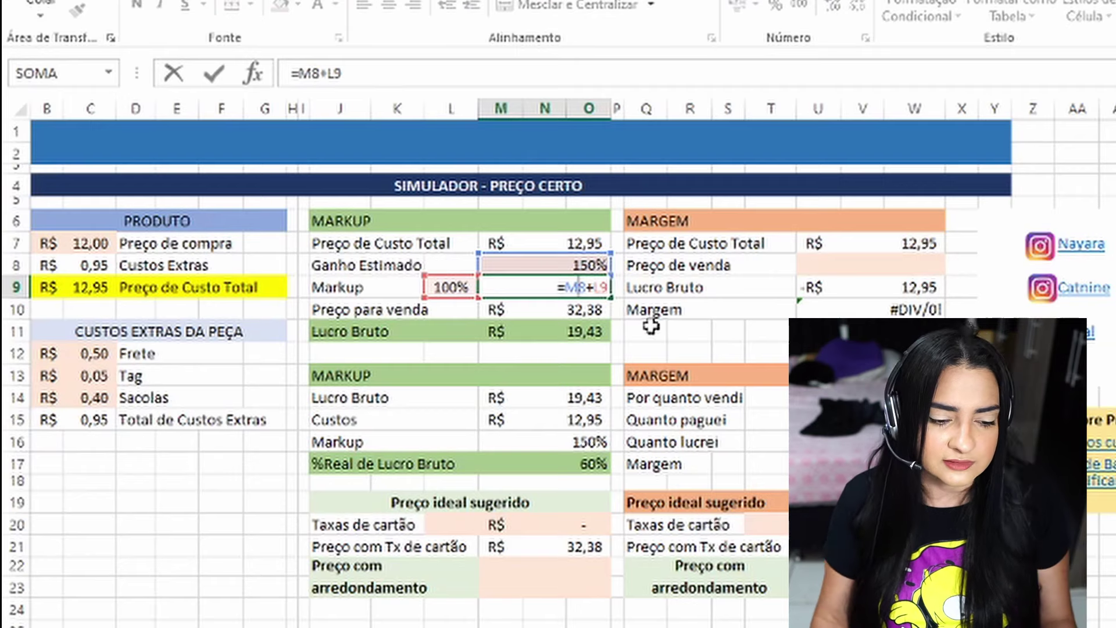
pyautogui.press('Return')
pyautogui.press('Up')
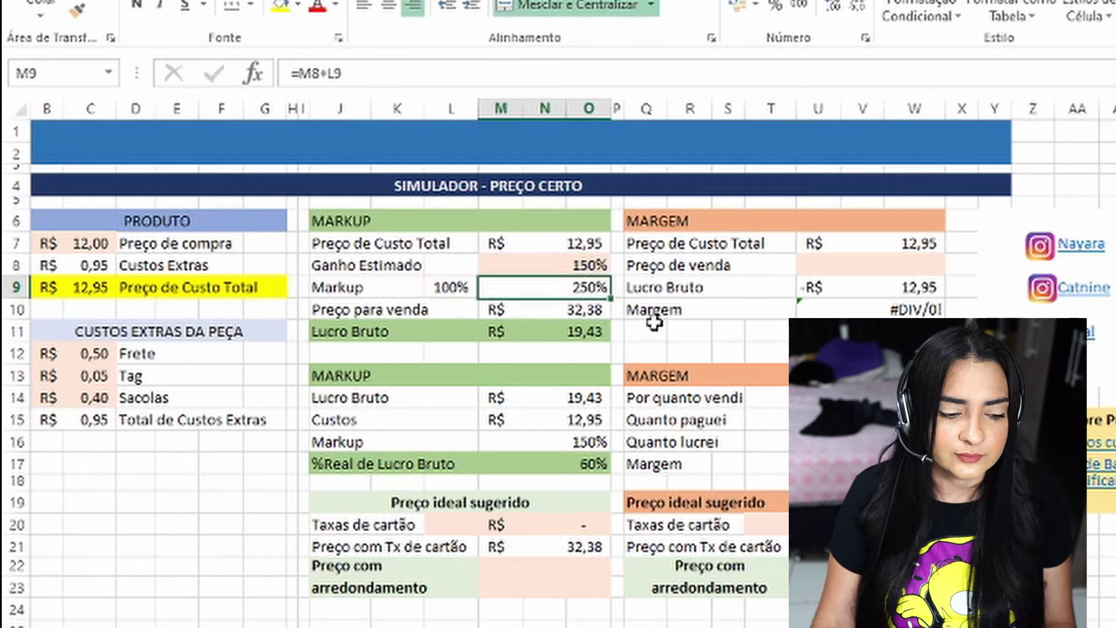
pyautogui.press('Down')
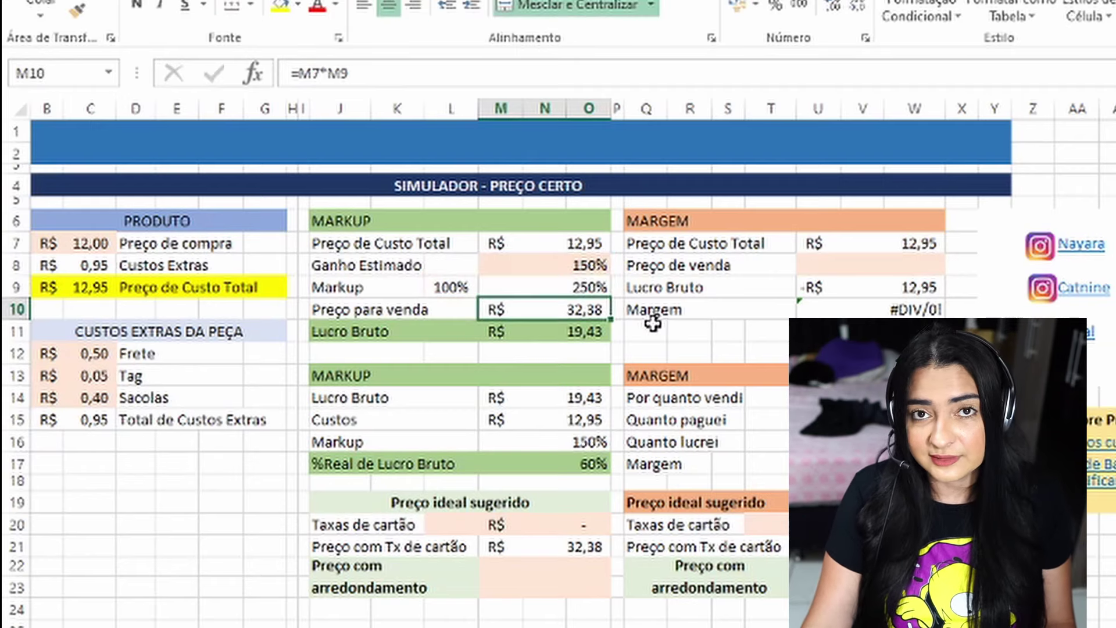
pyautogui.press('Down')
pyautogui.doubleClick(553, 336)
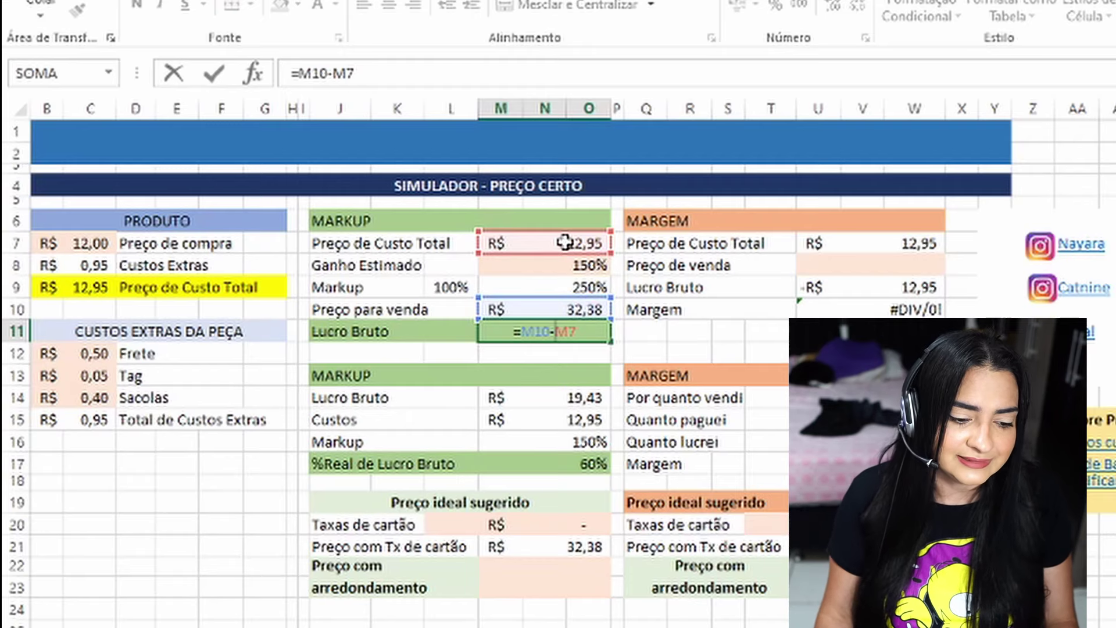
pyautogui.press('Return')
pyautogui.press('Return')
pyautogui.press('Return')
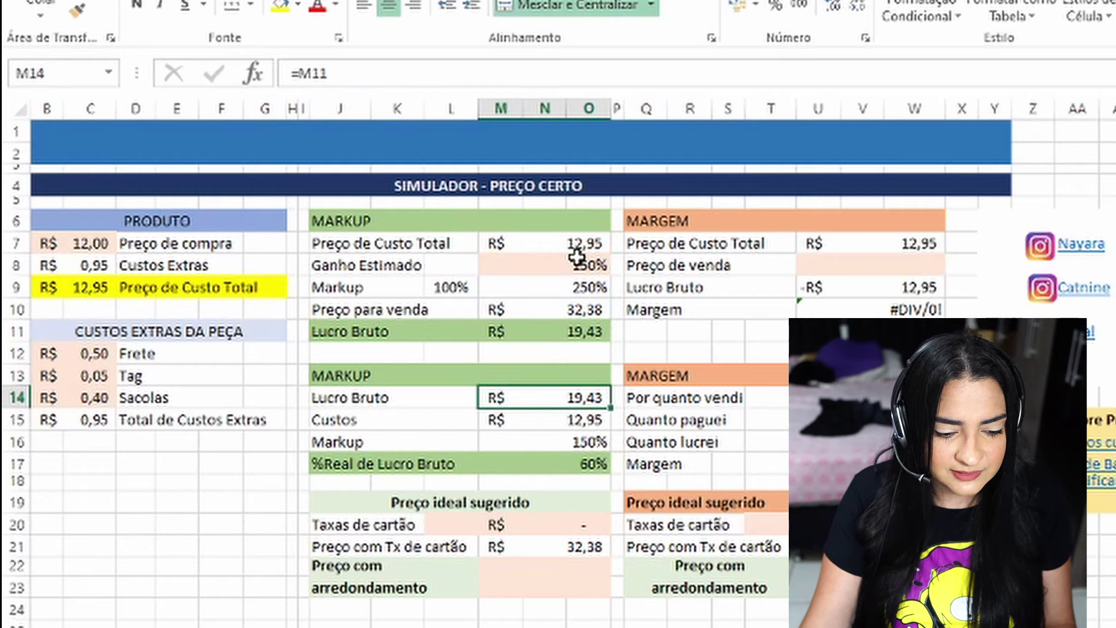
# Step: Review the second MARKUP block from Lucro Bruto to %Real de Lucro Bruto and compare it with the Markup row above
pyautogui.scroll(-1, 558, 393)
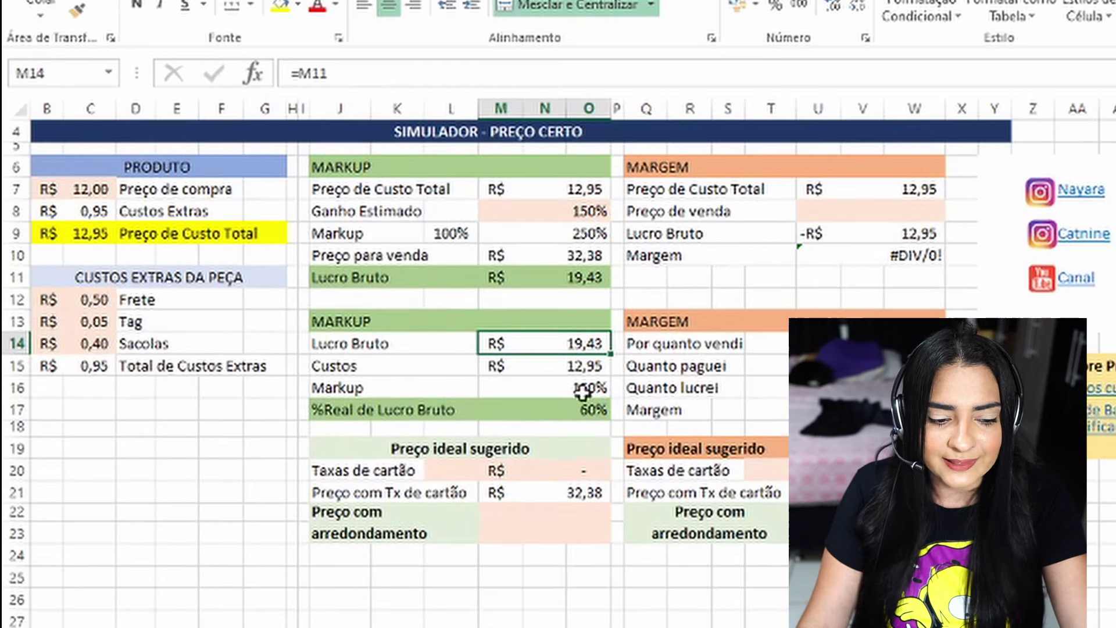
pyautogui.moveTo(360, 319); pyautogui.dragTo(590, 403)
pyautogui.moveTo(319, 319); pyautogui.dragTo(568, 403)
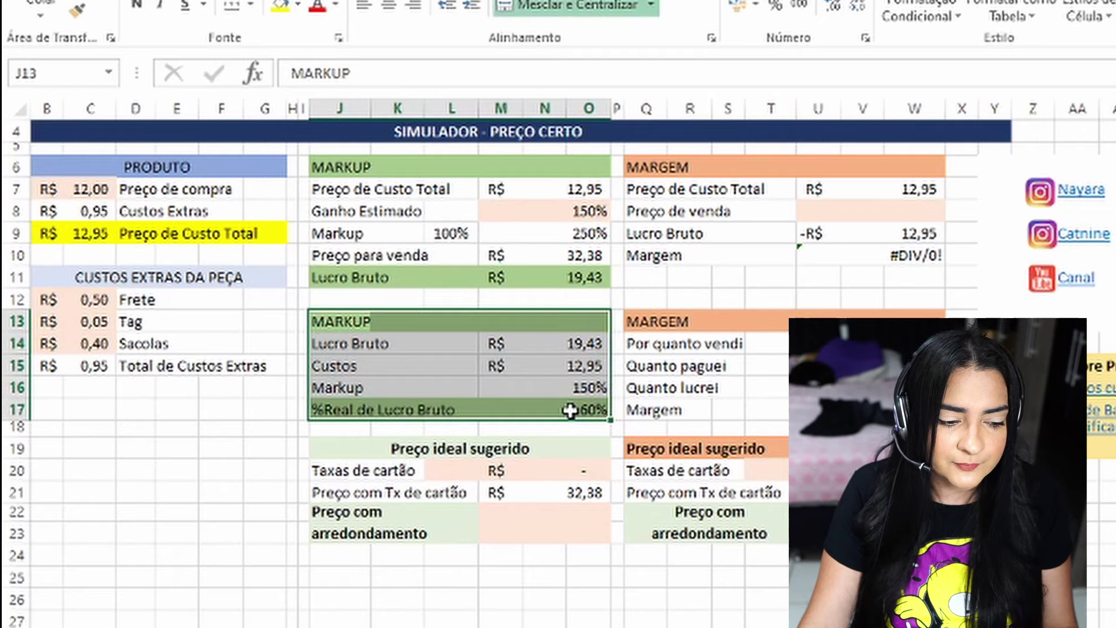
pyautogui.click(534, 381)
pyautogui.click(436, 346)
pyautogui.click(505, 344)
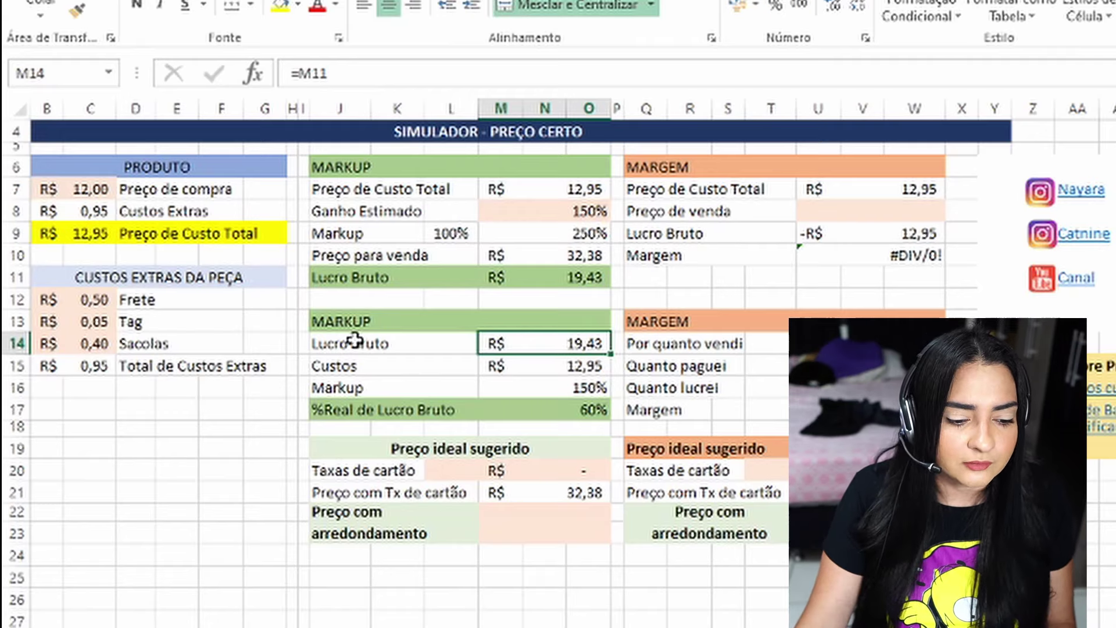
pyautogui.moveTo(378, 344); pyautogui.dragTo(598, 414)
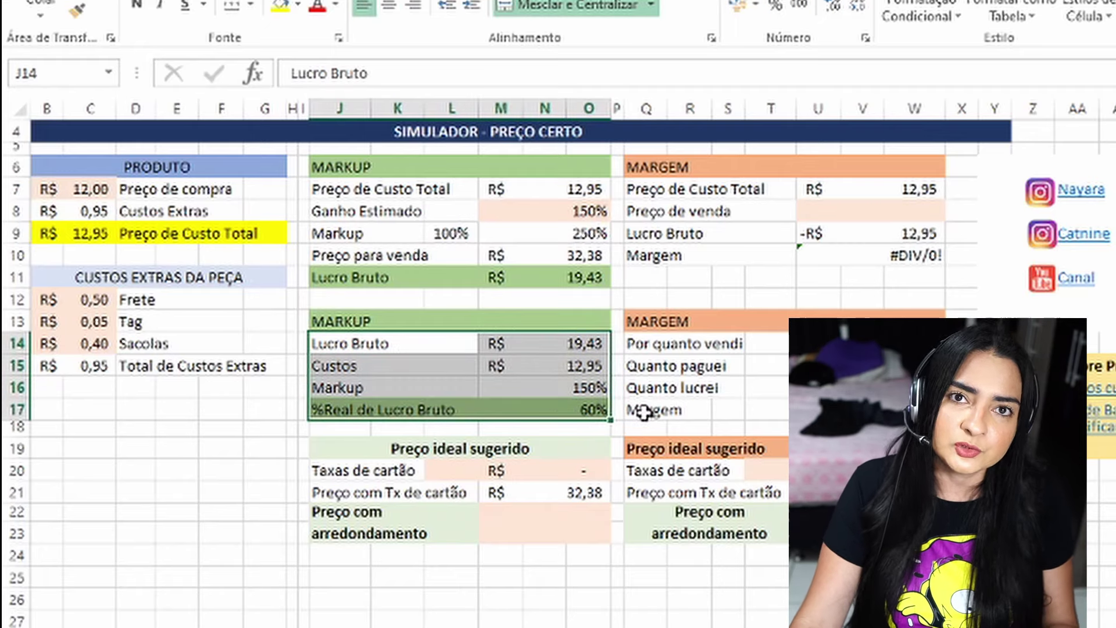
pyautogui.click(588, 240)
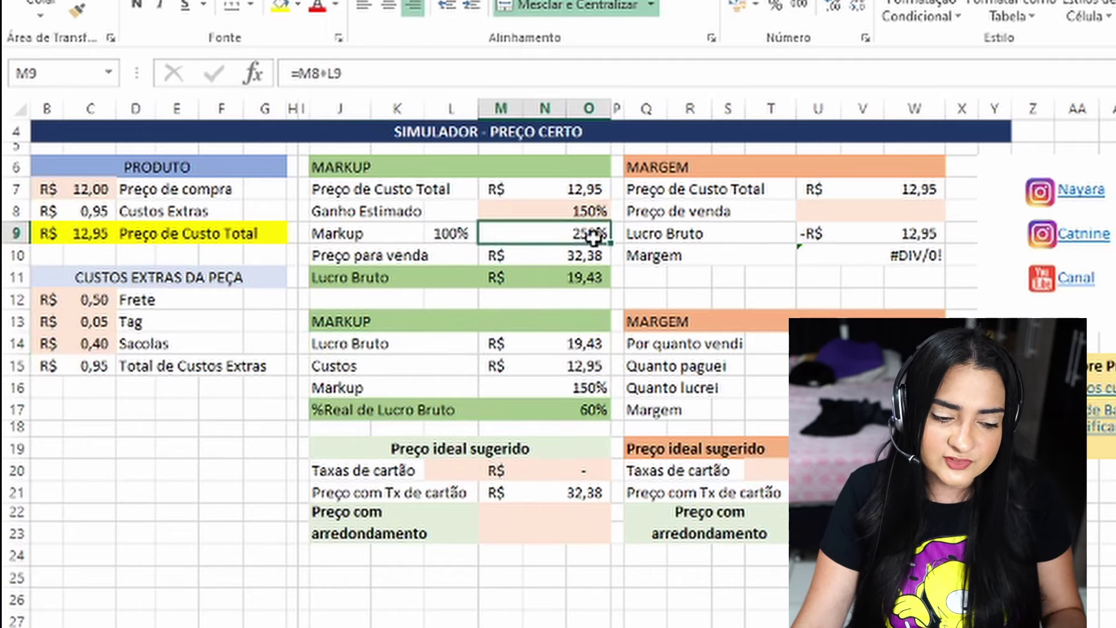
pyautogui.click(494, 343)
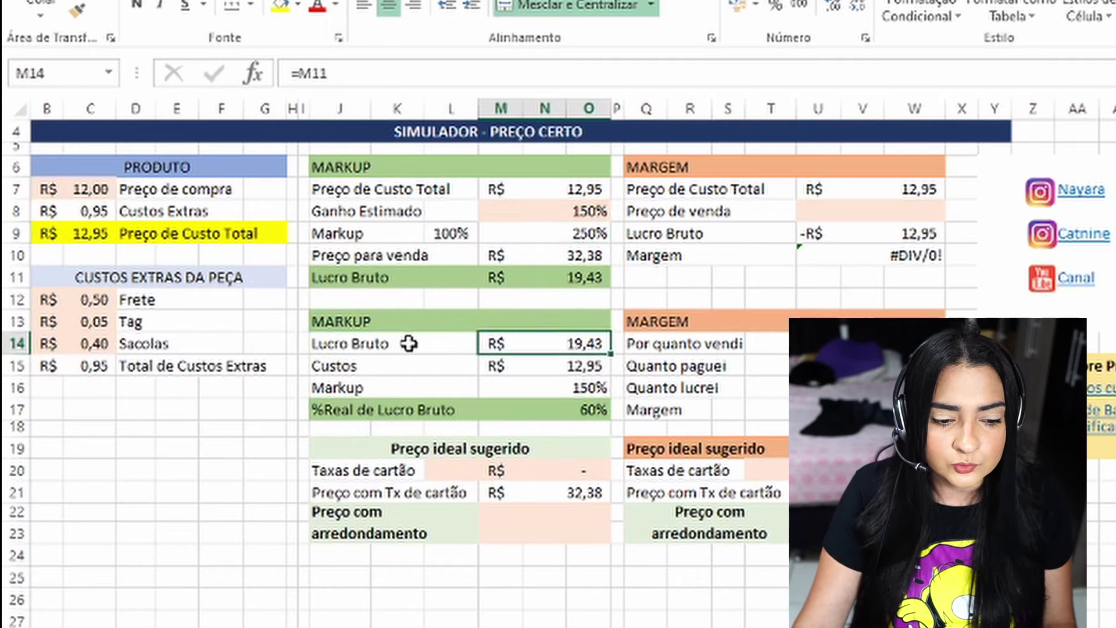
pyautogui.click(475, 344)
pyautogui.click(532, 346)
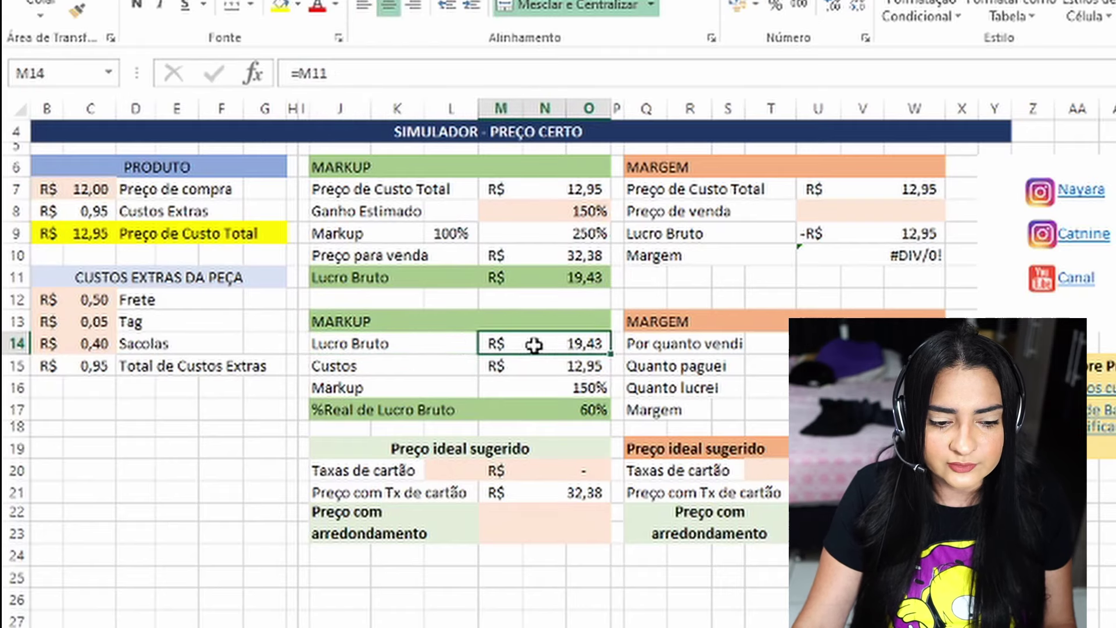
# Step: Examine the Lucro Bruto, Custos and Markup formulas in the second MARKUP block and compare the Markup with Ganho Estimado
pyautogui.doubleClick(572, 343)
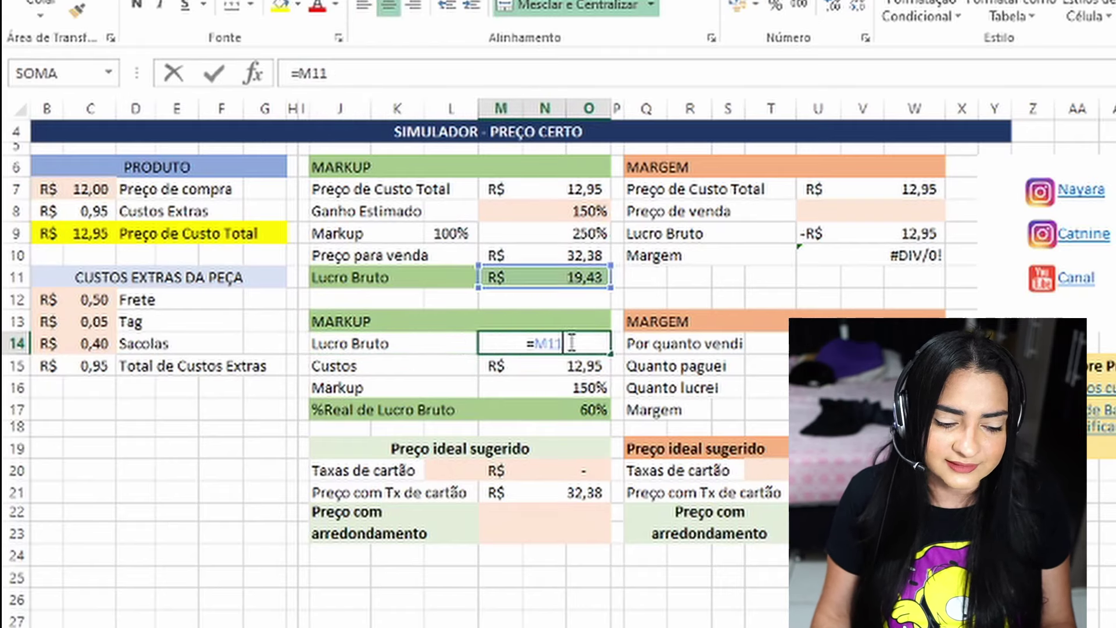
pyautogui.press('Return')
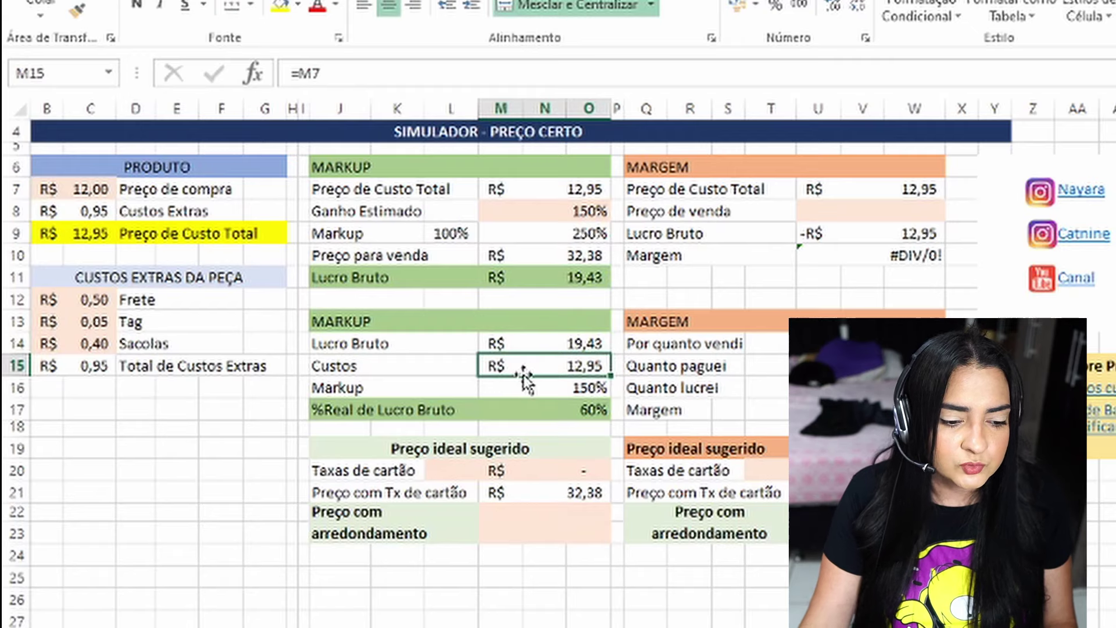
pyautogui.doubleClick(526, 371)
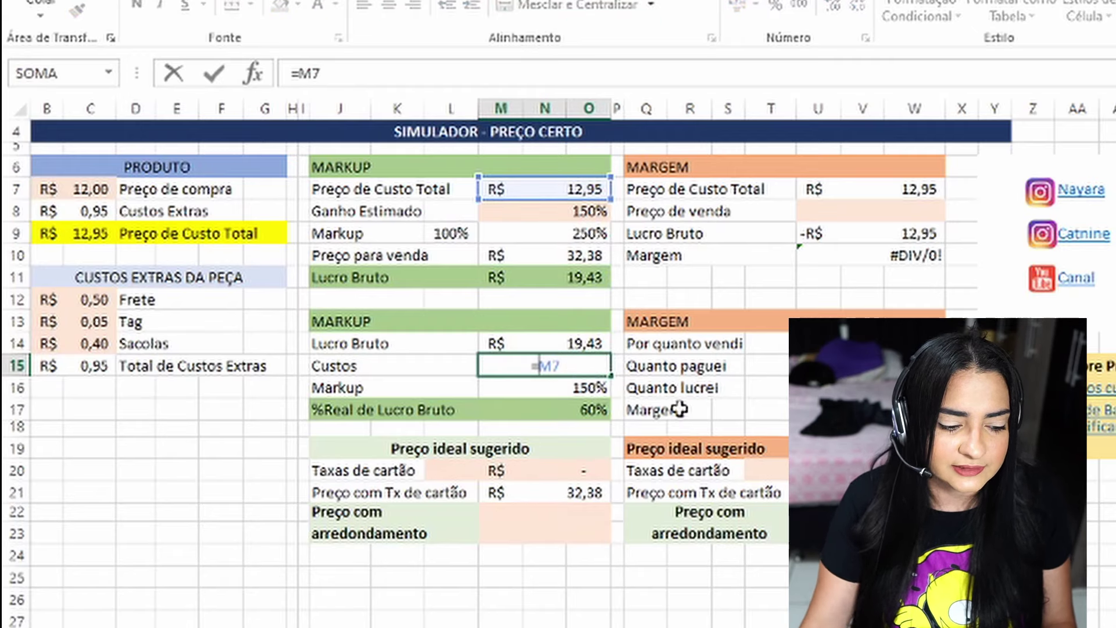
pyautogui.press('Return')
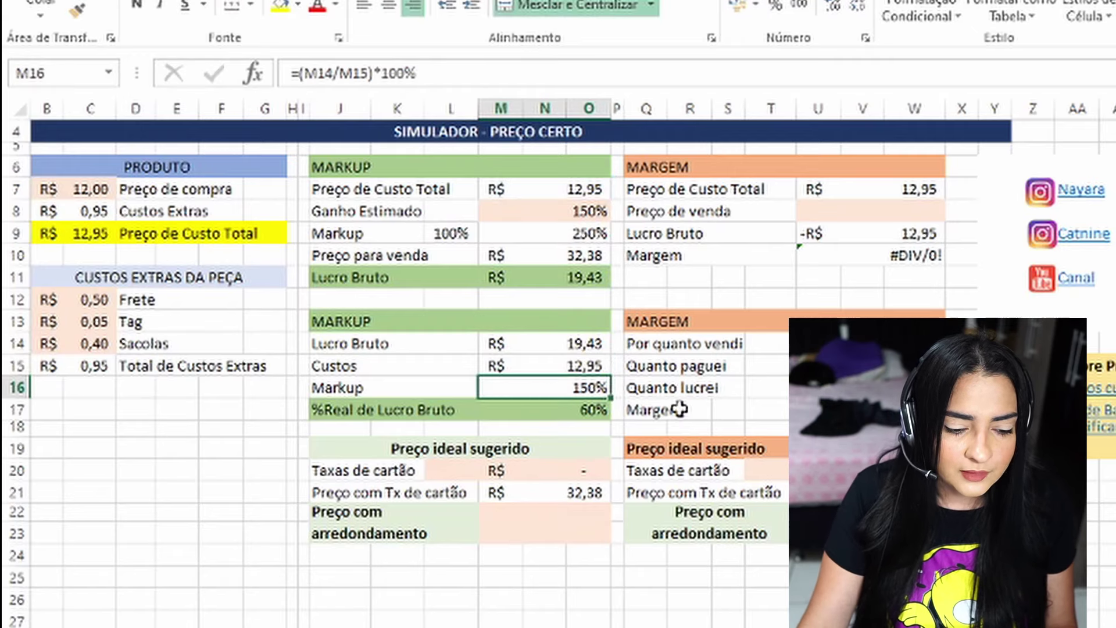
pyautogui.doubleClick(575, 387)
pyautogui.press('Return')
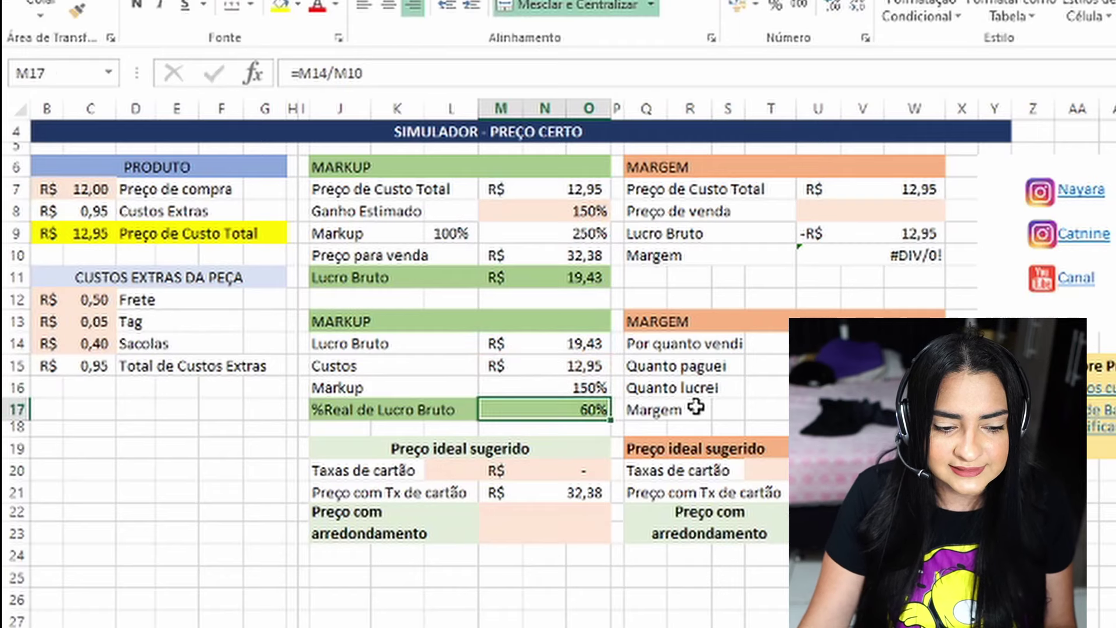
pyautogui.click(576, 386)
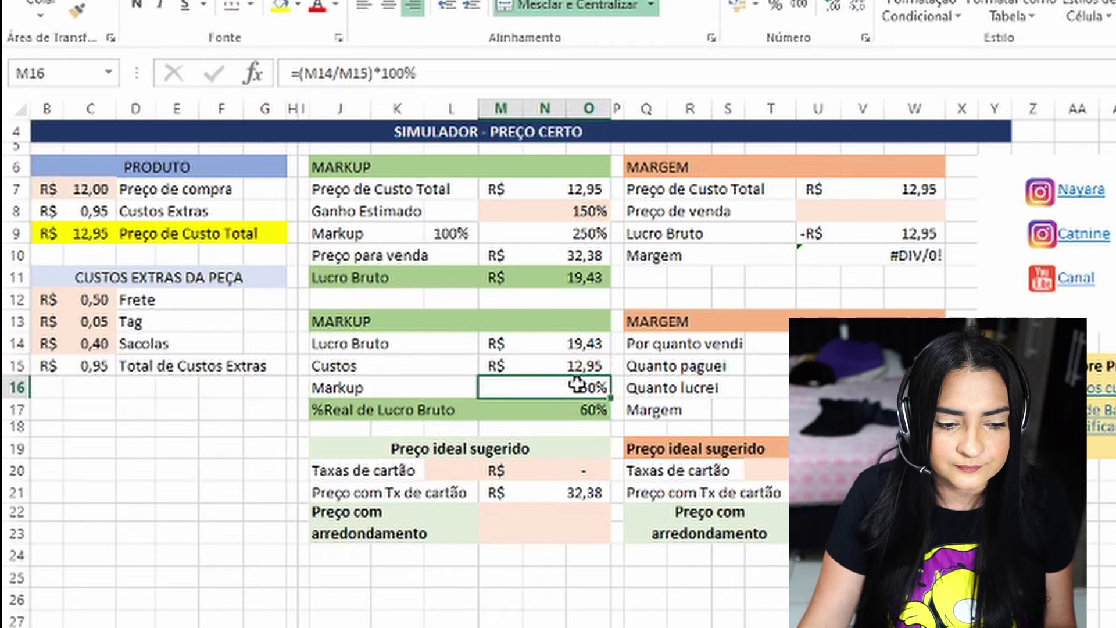
pyautogui.click(549, 214)
pyautogui.click(558, 386)
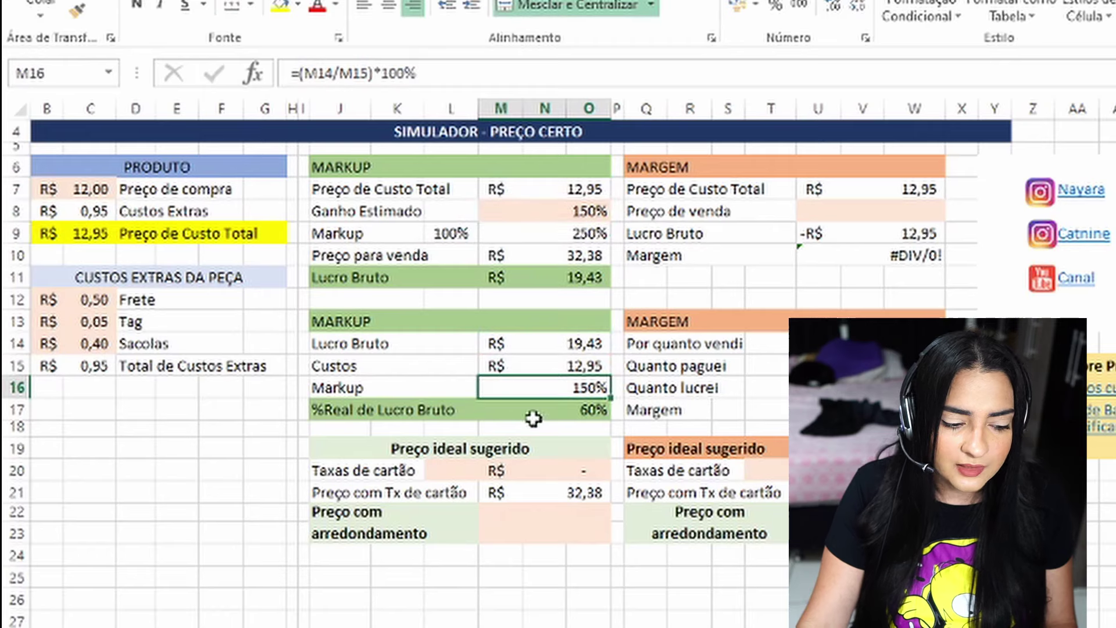
# Step: Fill the %Real de Lucro Bruto value and the Ganho Estimado value in the MARKUP blocks with yellow
pyautogui.click(438, 408)
pyautogui.click(530, 406)
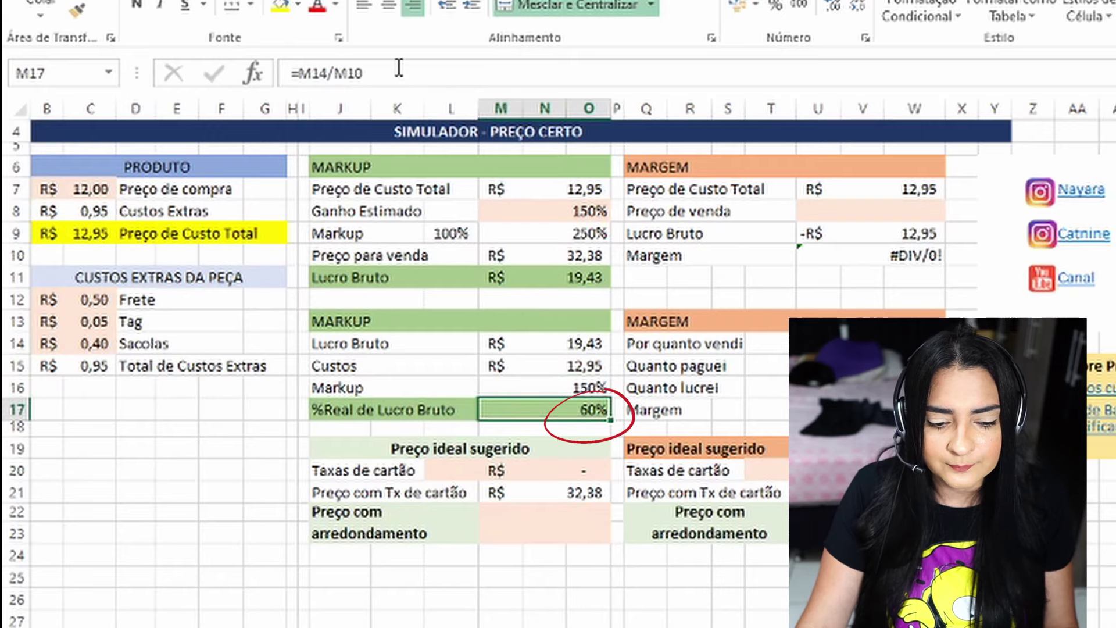
pyautogui.click(274, 8)
pyautogui.click(539, 210)
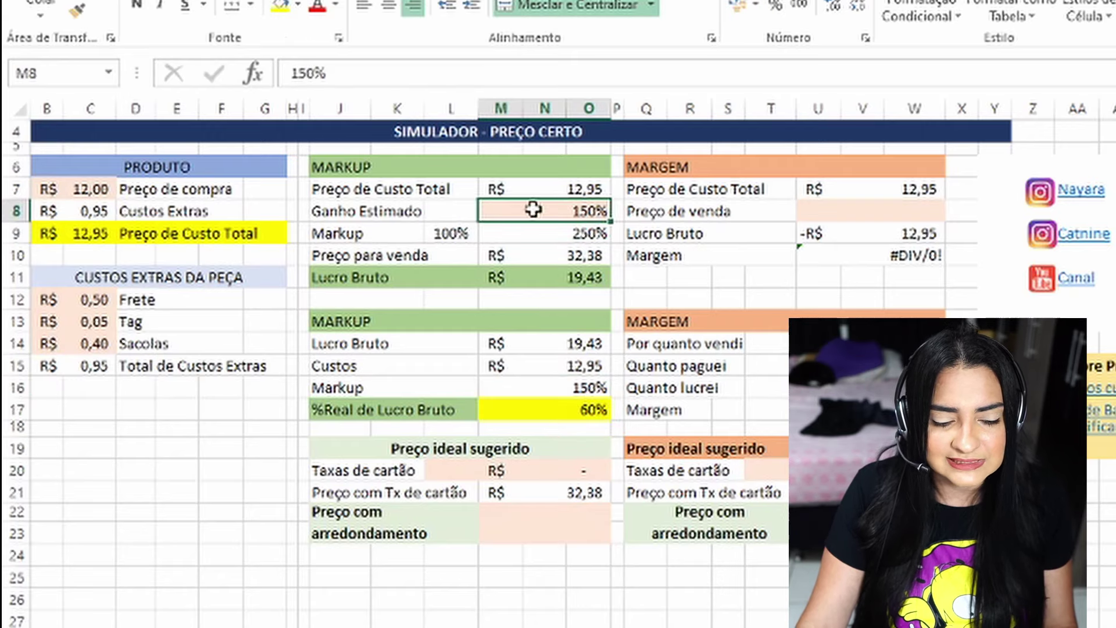
pyautogui.click(283, 7)
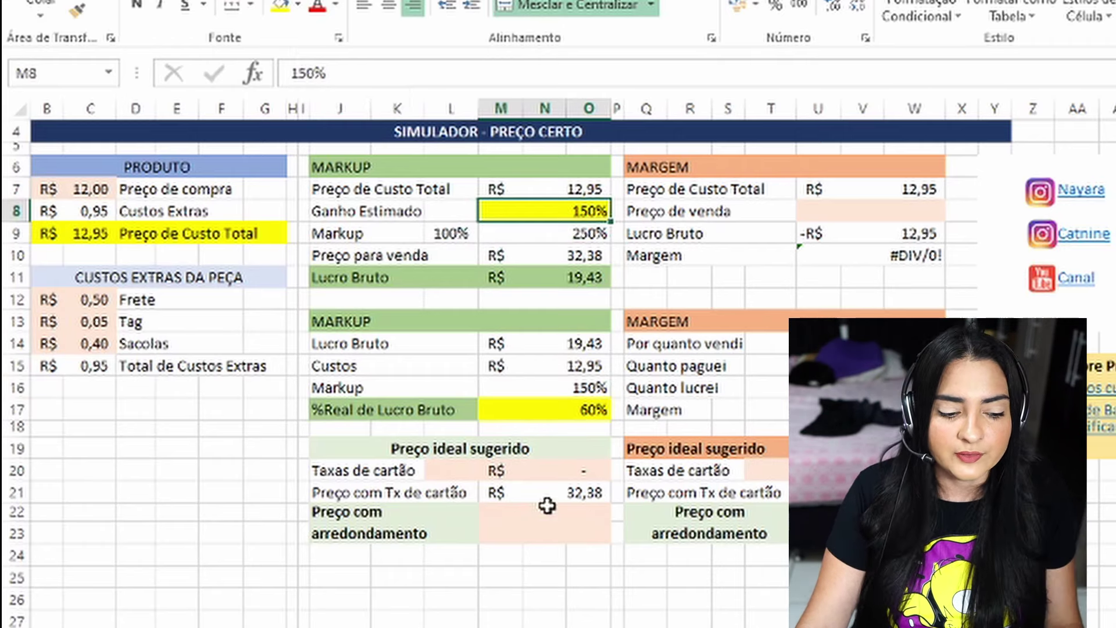
# Step: Undo the yellow fills on the Ganho Estimado and %Real de Lucro Bruto values
pyautogui.click(538, 416)
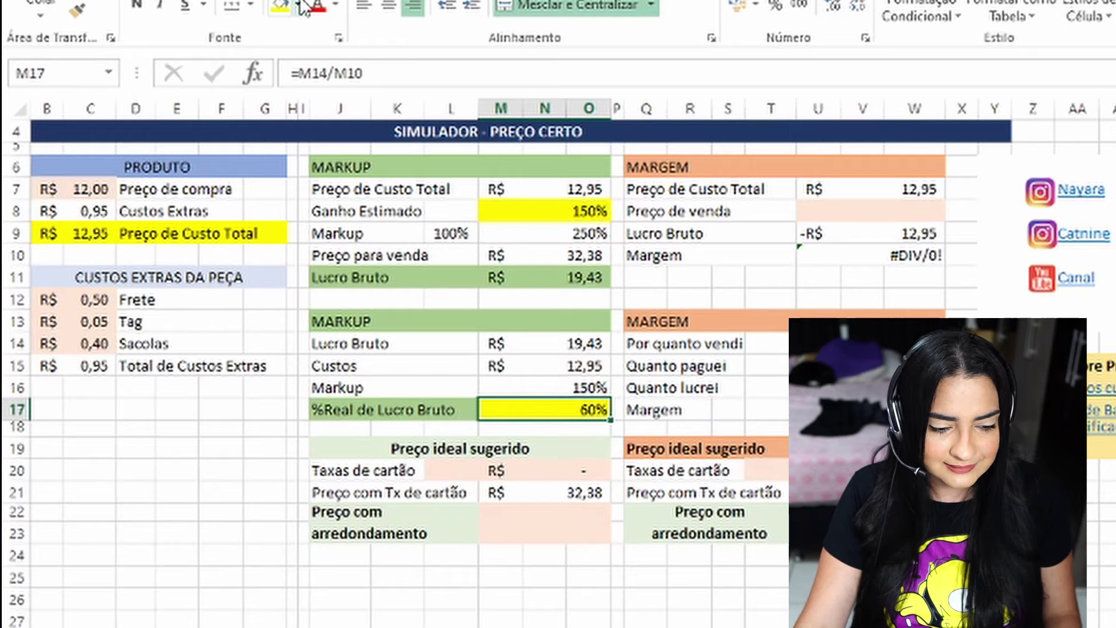
pyautogui.hotkey('ctrl', 'z')
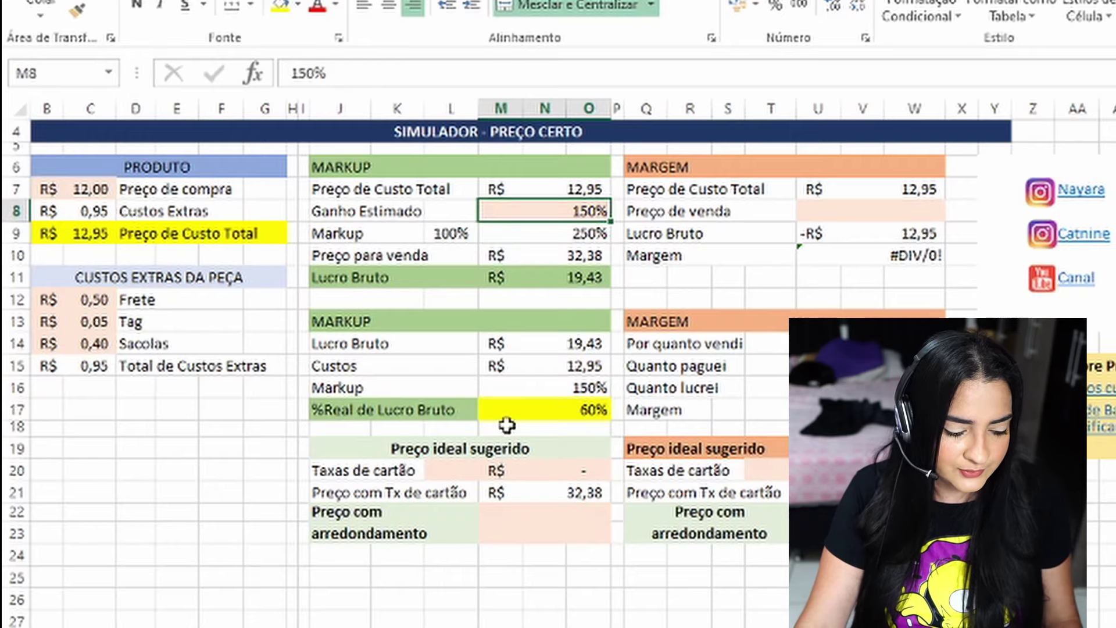
pyautogui.scroll(-1, 501, 412)
pyautogui.click(576, 351)
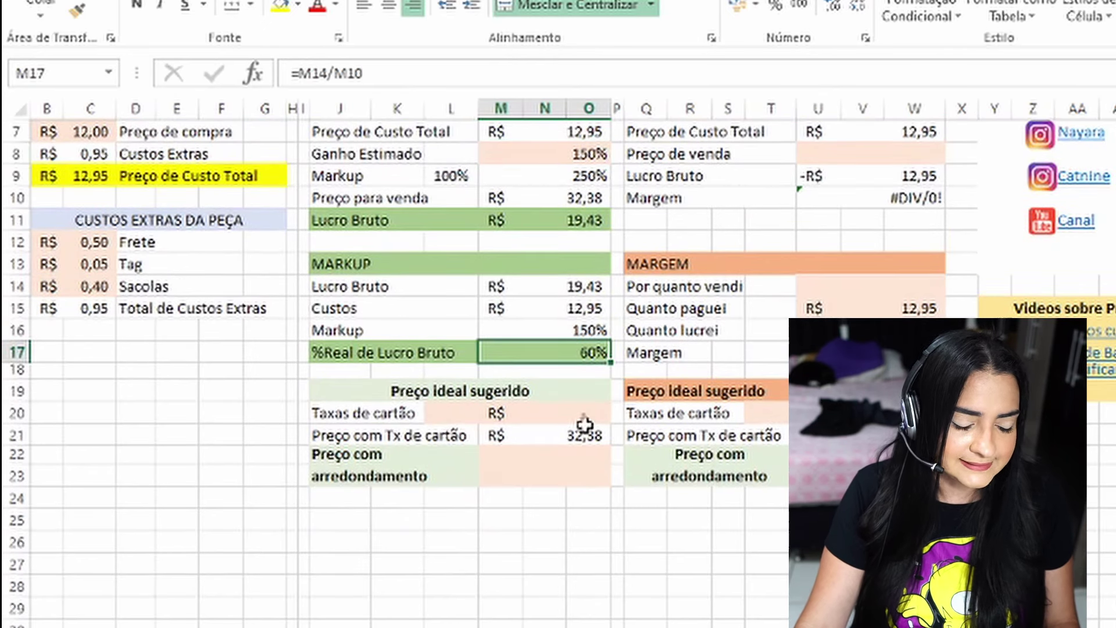
# Step: Set the Taxas de cartão rate to 4,99% in the Preço ideal sugerido block below the MARKUP blocks
pyautogui.scroll(-2, 505, 384)
pyautogui.moveTo(472, 259); pyautogui.dragTo(491, 341)
pyautogui.scroll(2, 522, 434)
pyautogui.scroll(3, 522, 435)
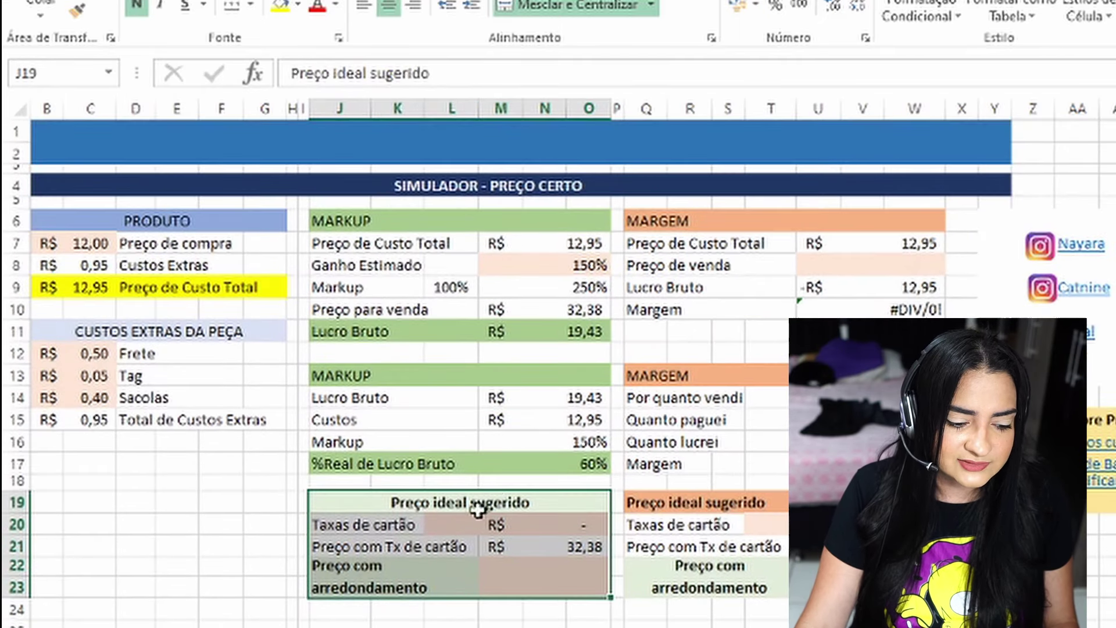
pyautogui.click(455, 524)
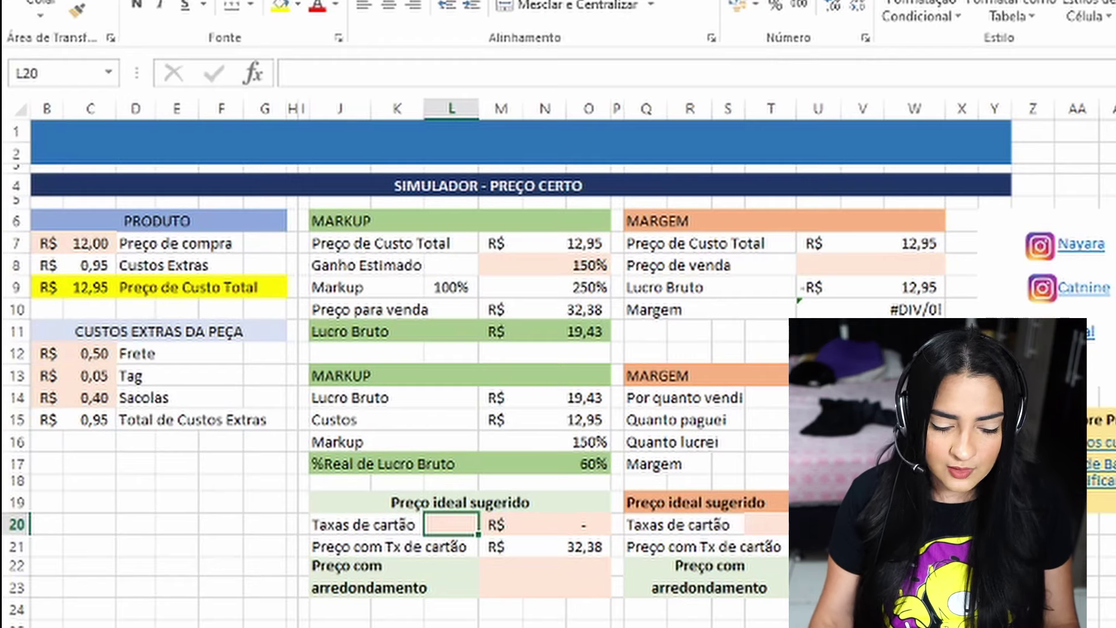
pyautogui.write('4,99')
pyautogui.press('Return')
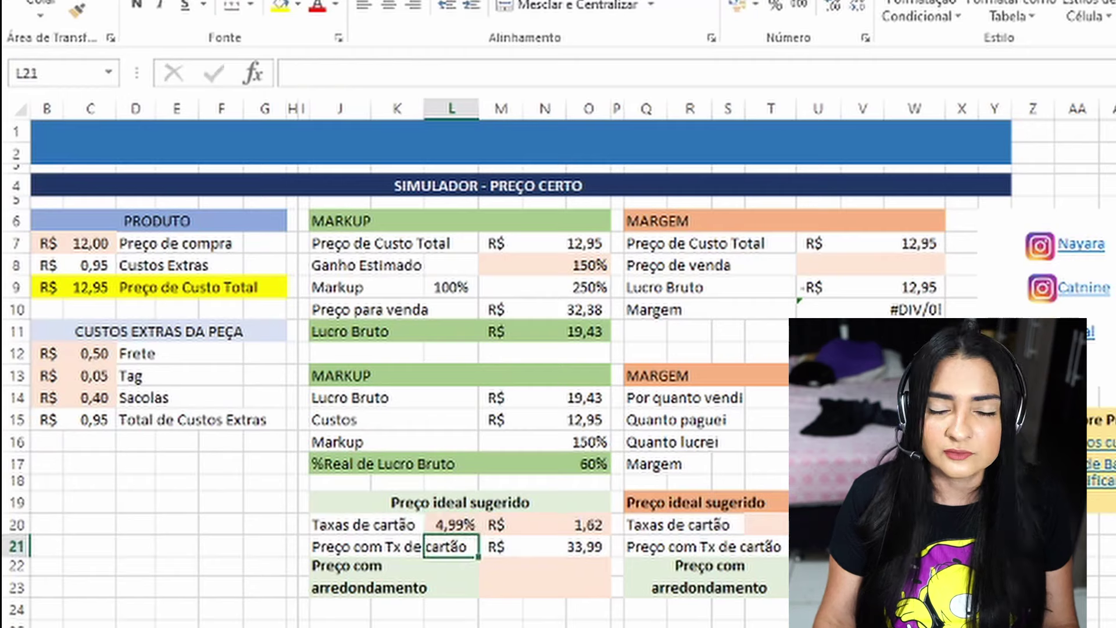
pyautogui.click(451, 524)
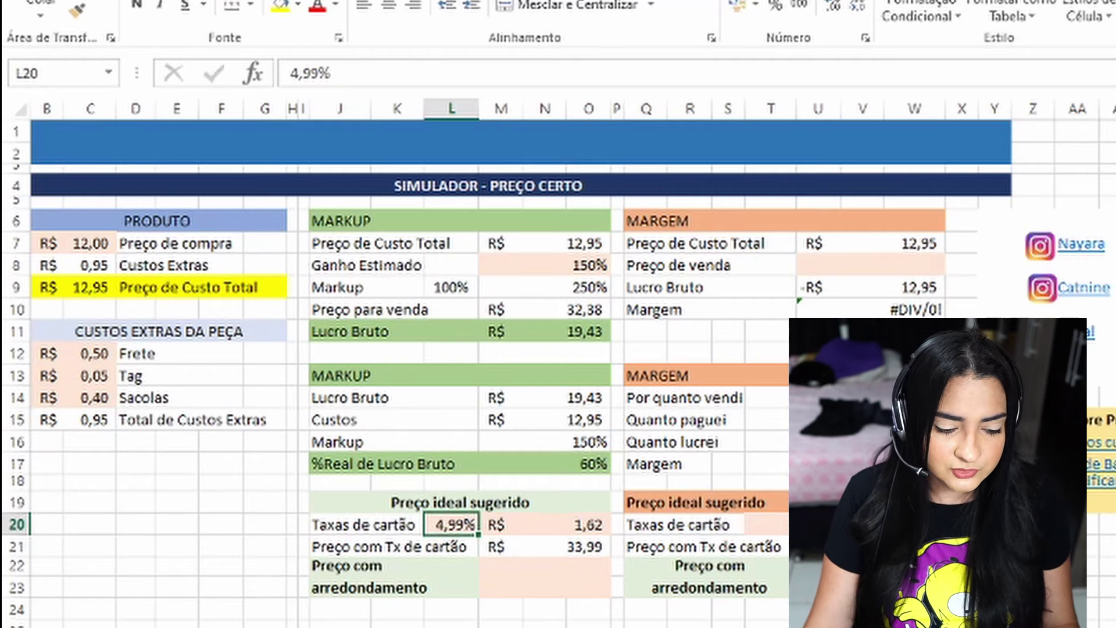
# Step: Examine the formulas behind the Taxas de cartão amount and the Preço com Tx de cartão in the MARKUP side's Preço ideal sugerido block
pyautogui.click(514, 528)
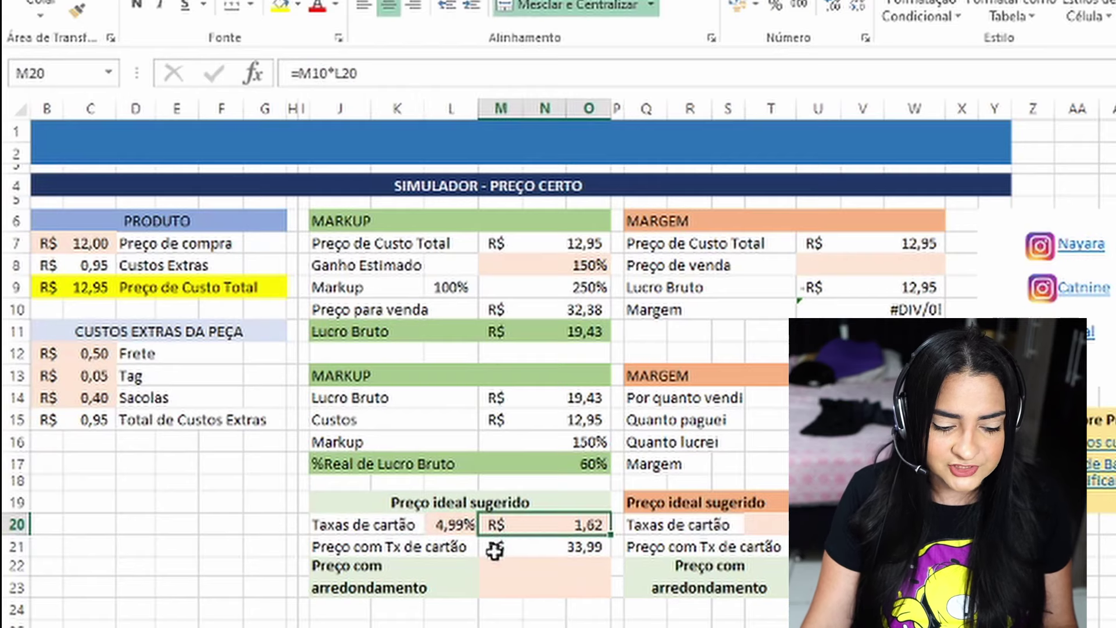
pyautogui.click(404, 526)
pyautogui.click(543, 525)
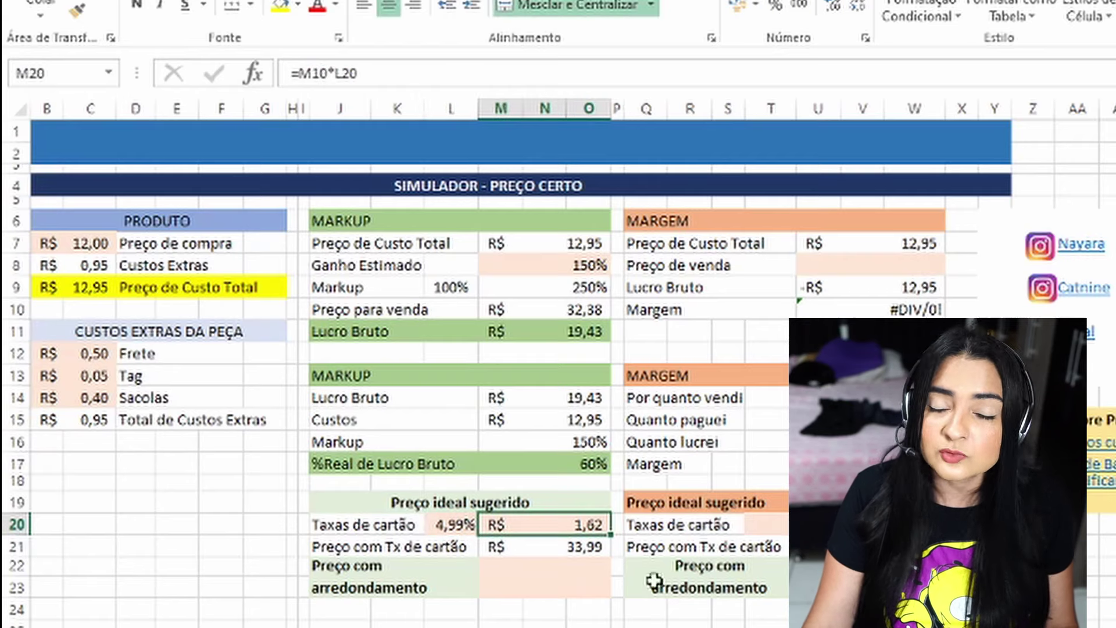
pyautogui.doubleClick(557, 524)
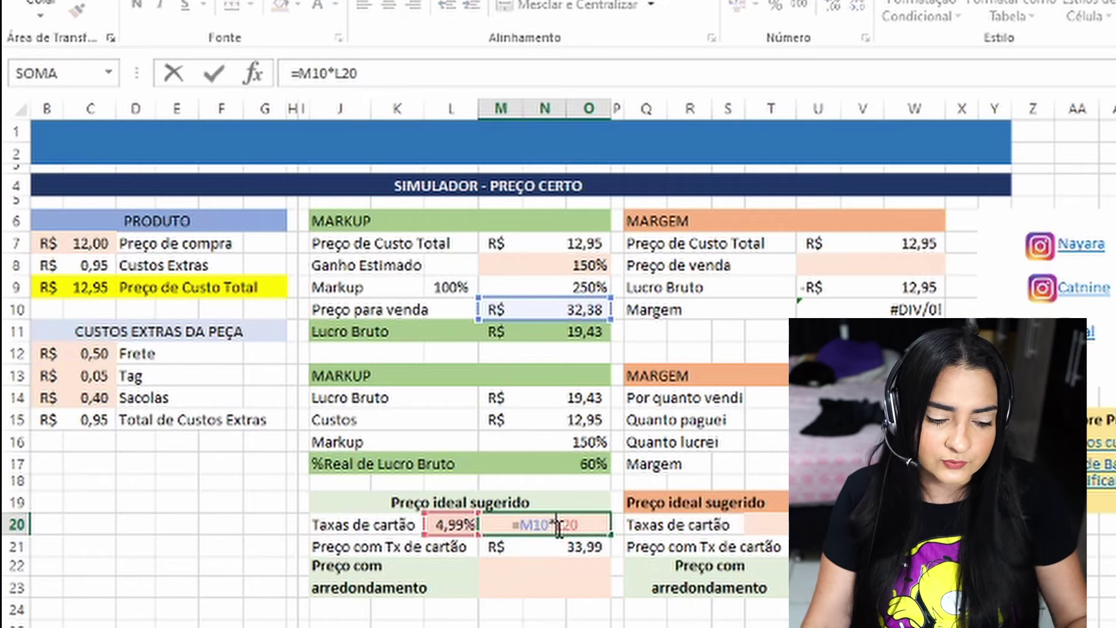
pyautogui.press('Return')
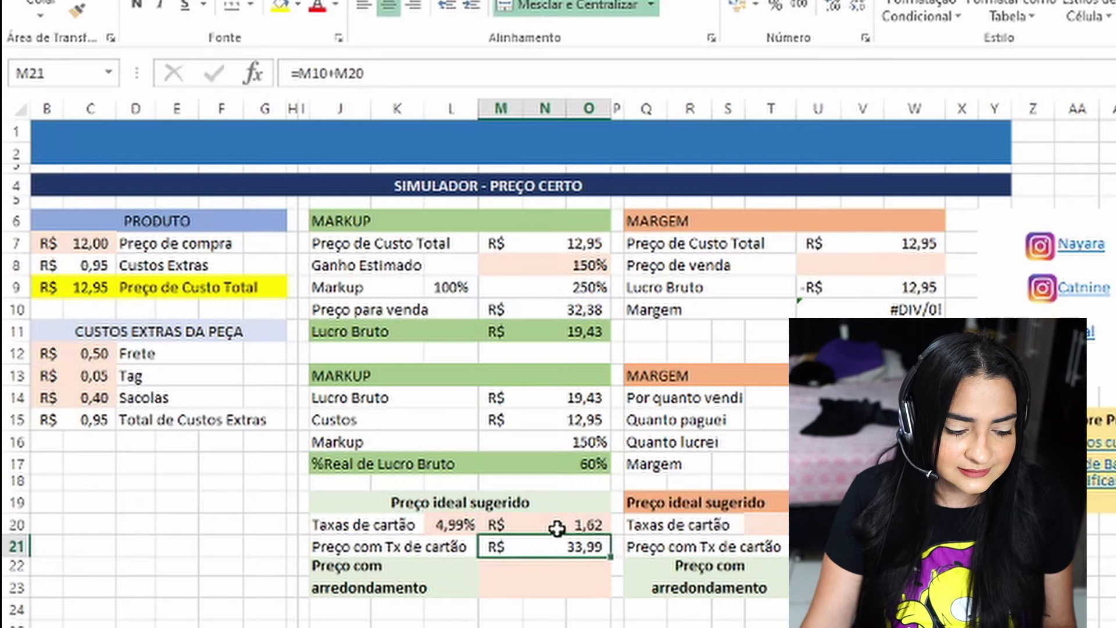
pyautogui.click(556, 523)
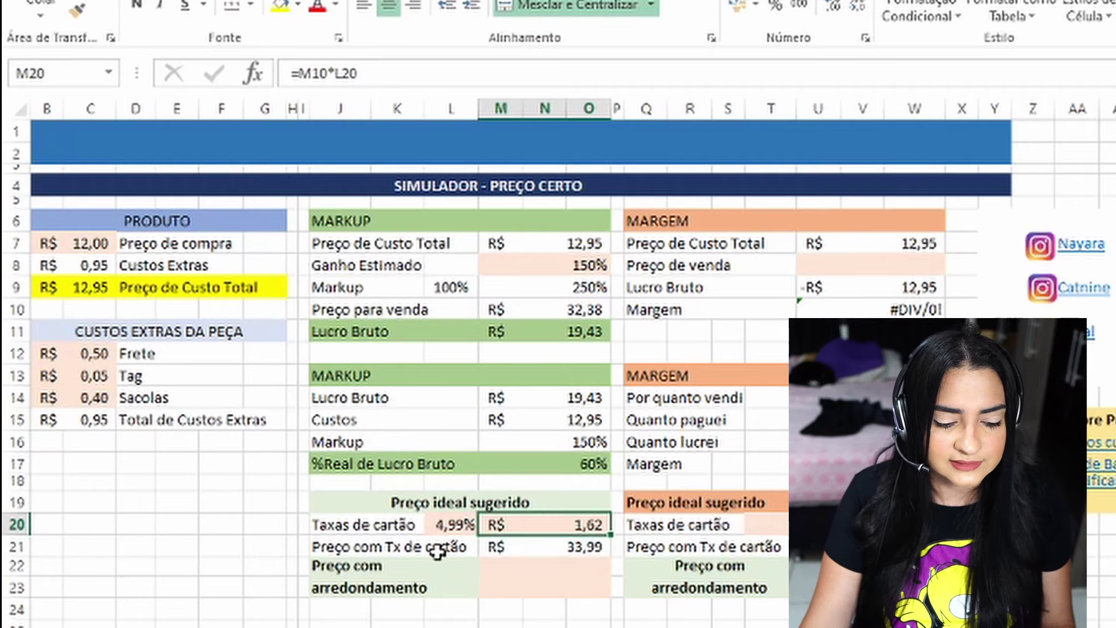
pyautogui.click(533, 546)
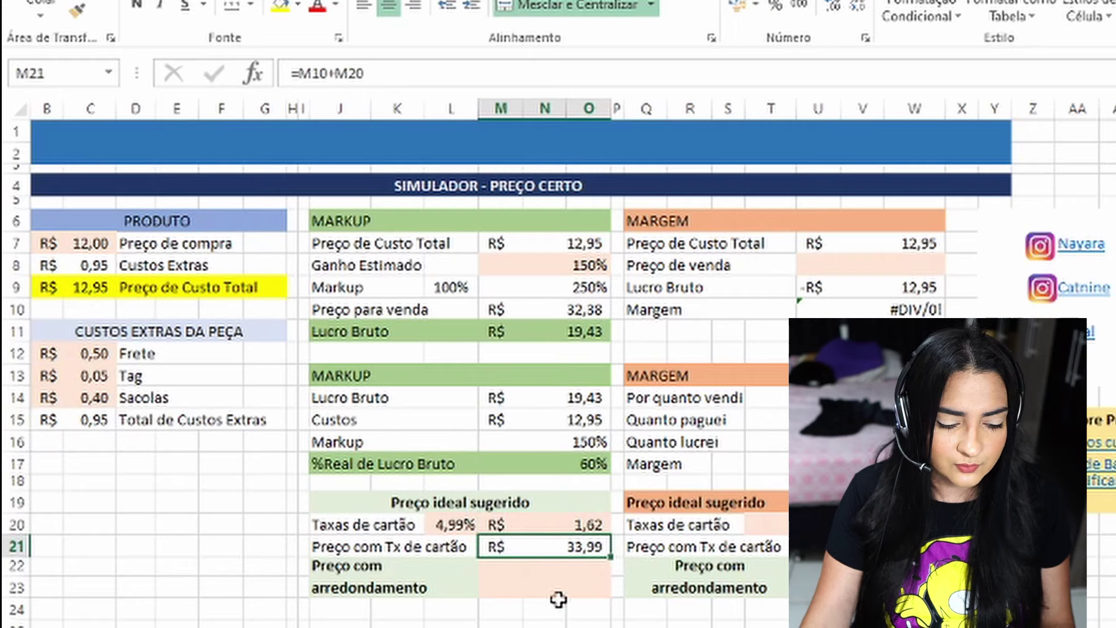
# Step: Set the Preço com arredondamento to 35,00 in the MARKUP side's Preço ideal sugerido block
pyautogui.click(562, 578)
pyautogui.write('35,00')
pyautogui.press('Return')
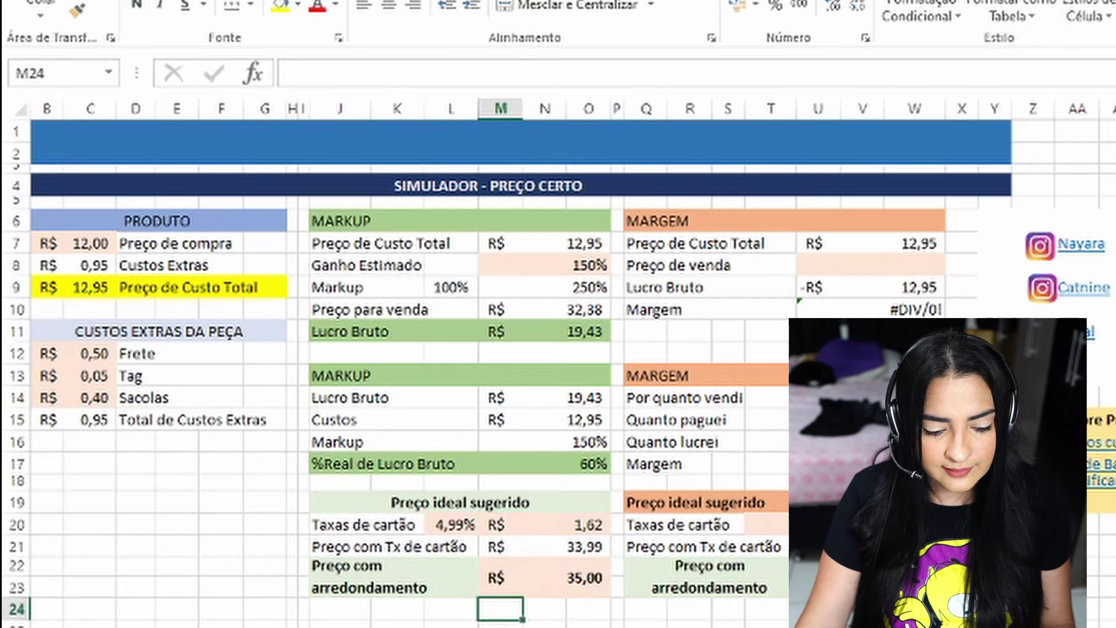
pyautogui.click(563, 584)
# Step: Review the MARKUP side's whole Preço ideal sugerido block, focusing on the Preço com Tx de cartão row
pyautogui.scroll(-1, 578, 523)
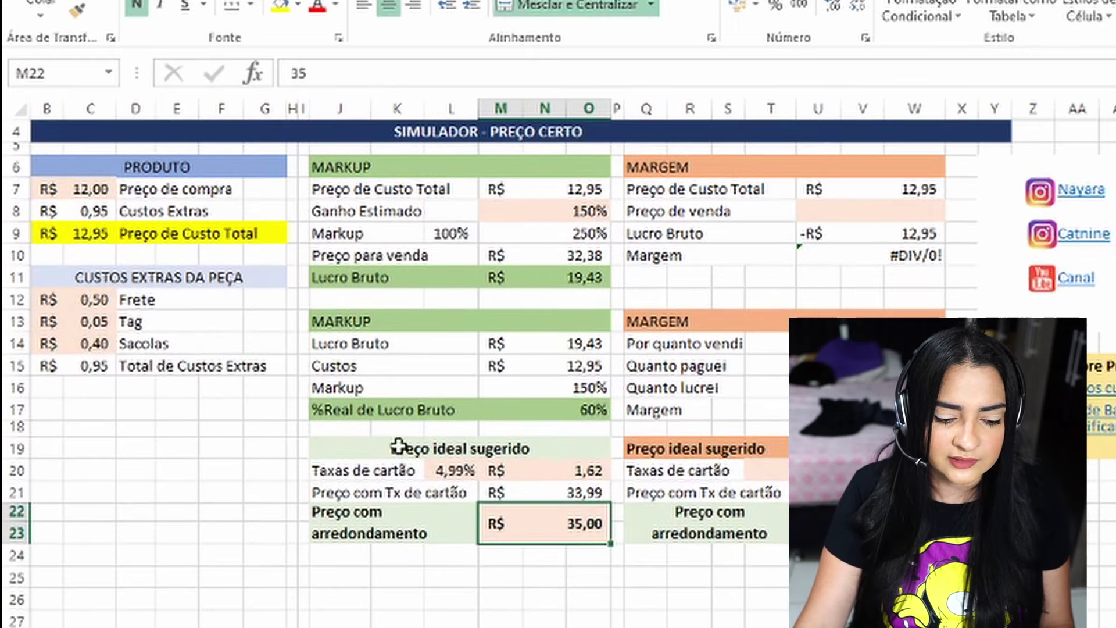
pyautogui.moveTo(398, 447); pyautogui.dragTo(610, 530)
pyautogui.scroll(1, 636, 570)
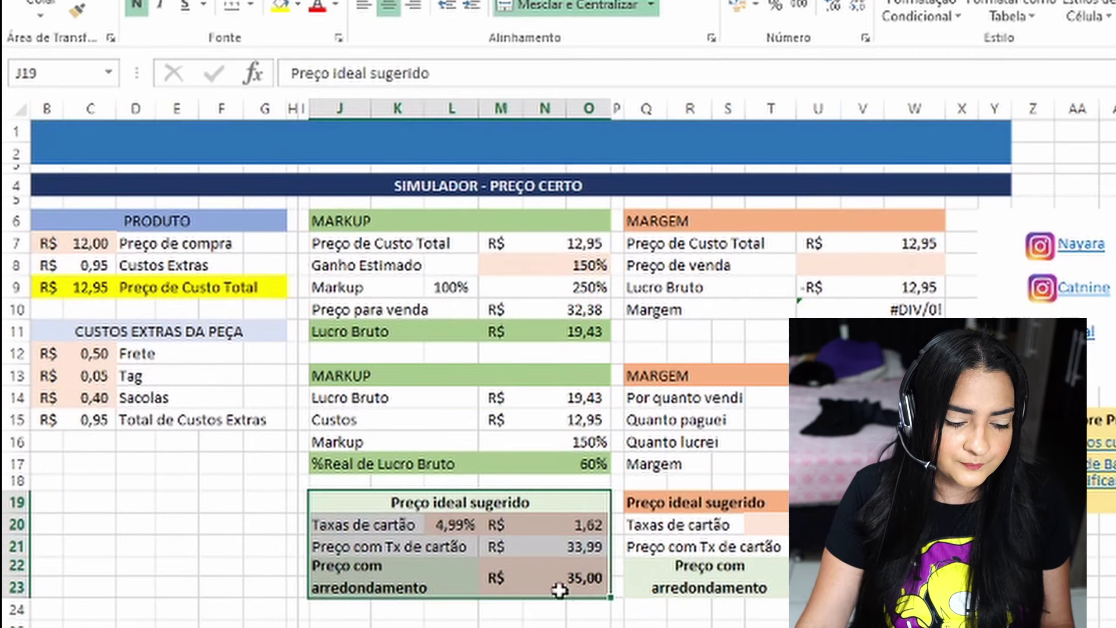
pyautogui.click(512, 547)
pyautogui.click(366, 503)
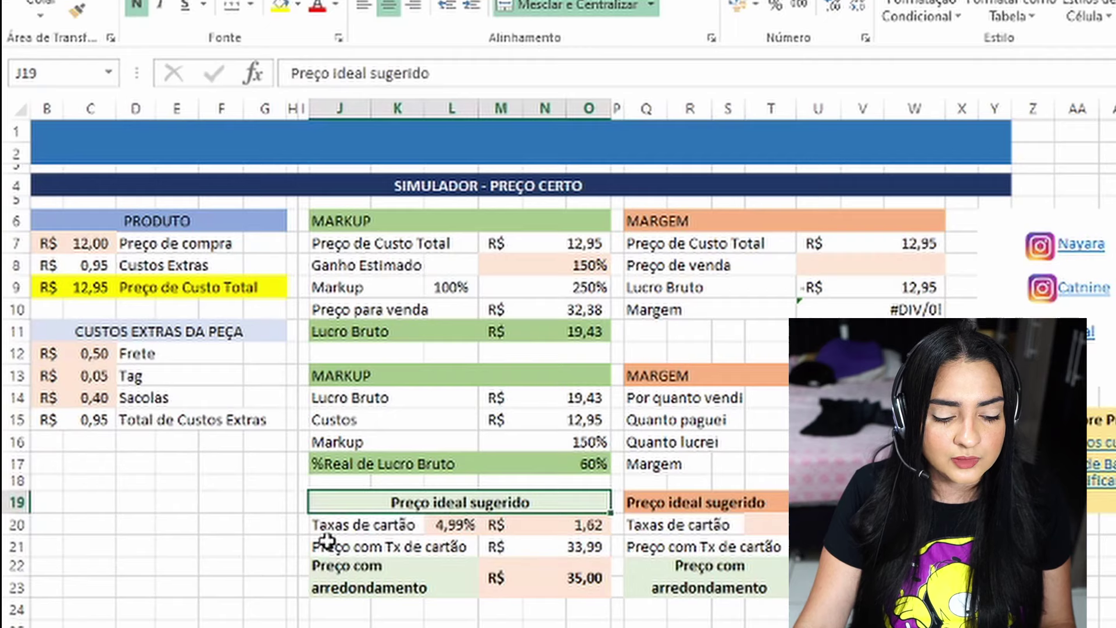
pyautogui.moveTo(325, 546); pyautogui.dragTo(581, 546)
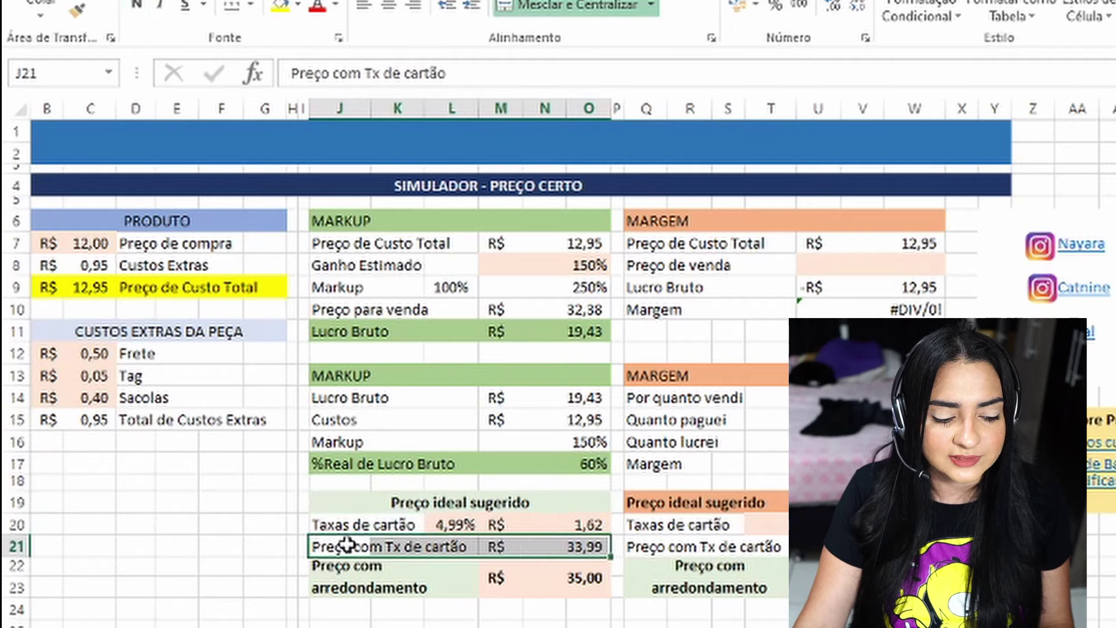
pyautogui.moveTo(319, 545); pyautogui.dragTo(555, 549)
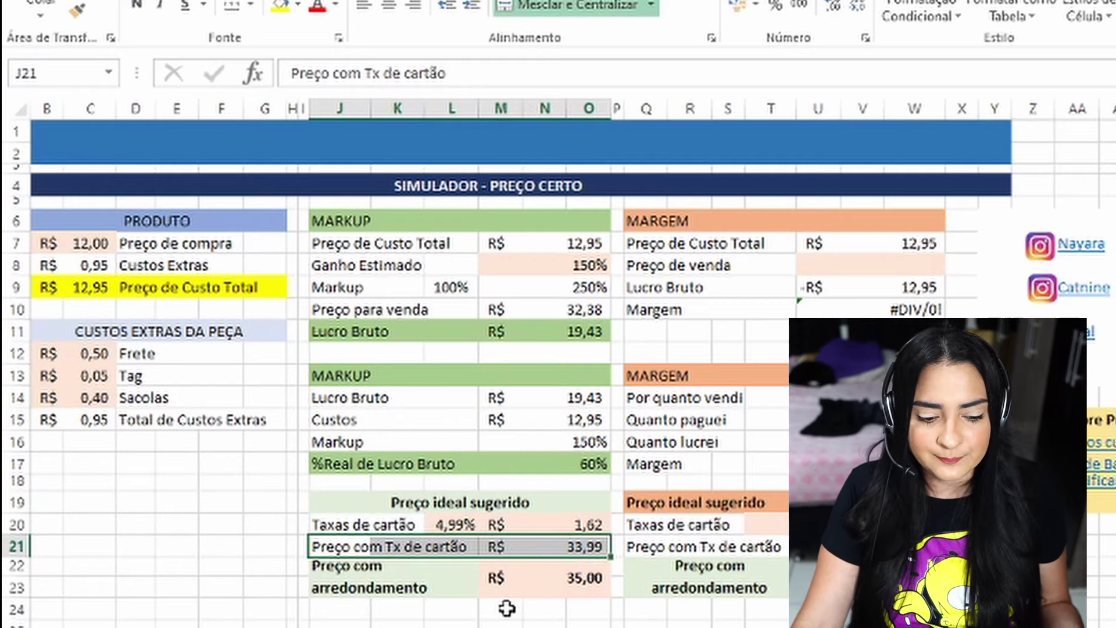
# Step: Review the Ganho Estimado, Preço de compra, extra cost and Taxas de cartão values that feed the Preço com Tx de cartão
pyautogui.click(500, 221)
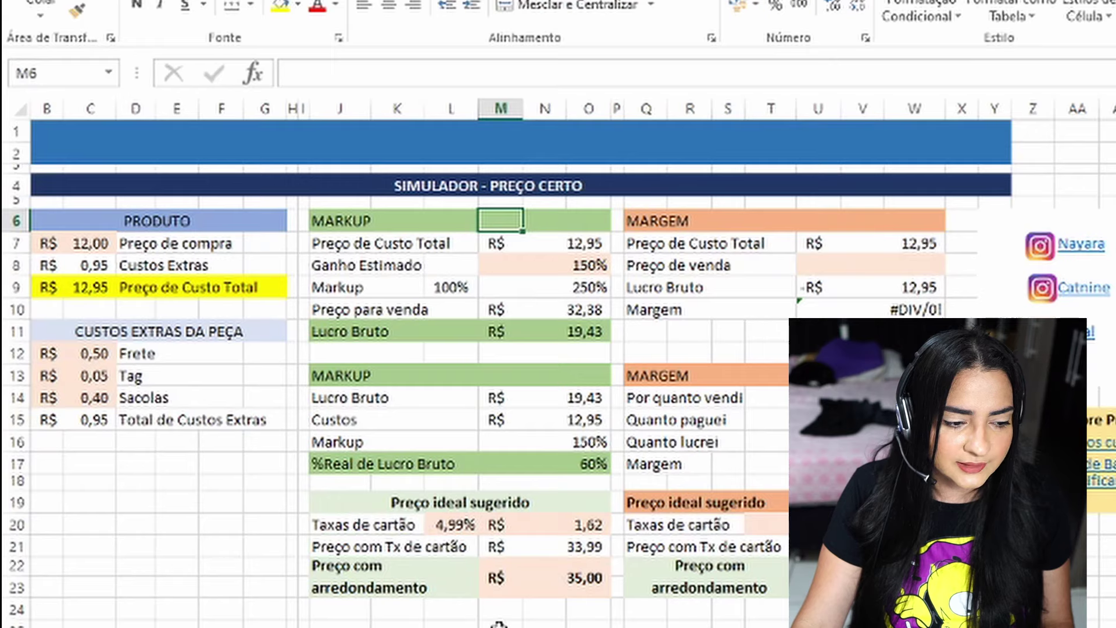
pyautogui.click(547, 265)
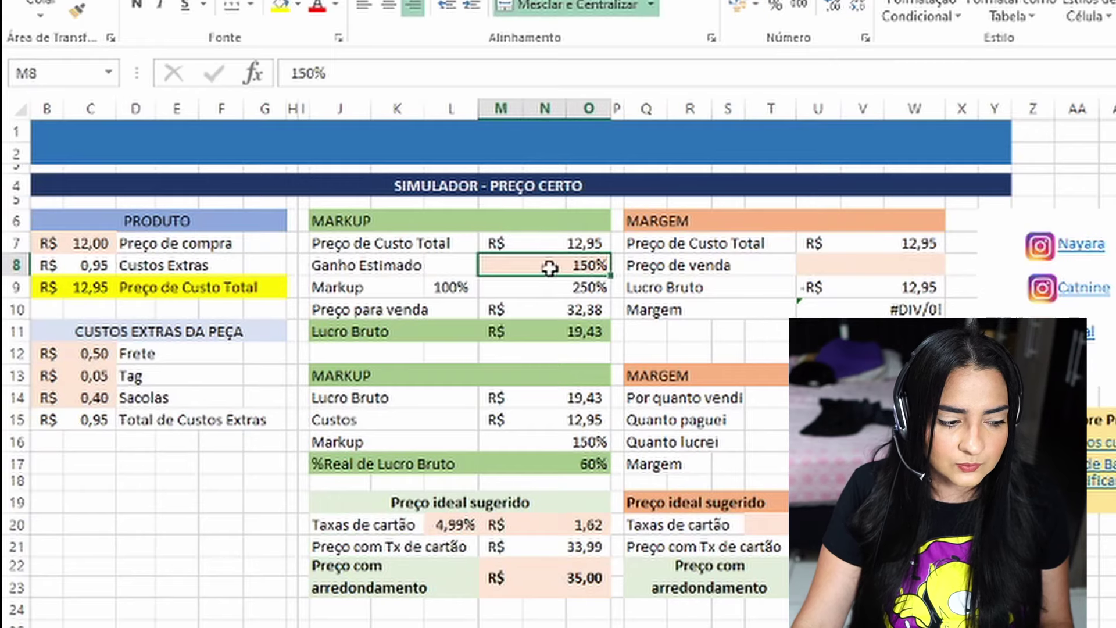
pyautogui.click(98, 243)
pyautogui.moveTo(74, 357); pyautogui.dragTo(77, 390)
pyautogui.click(511, 526)
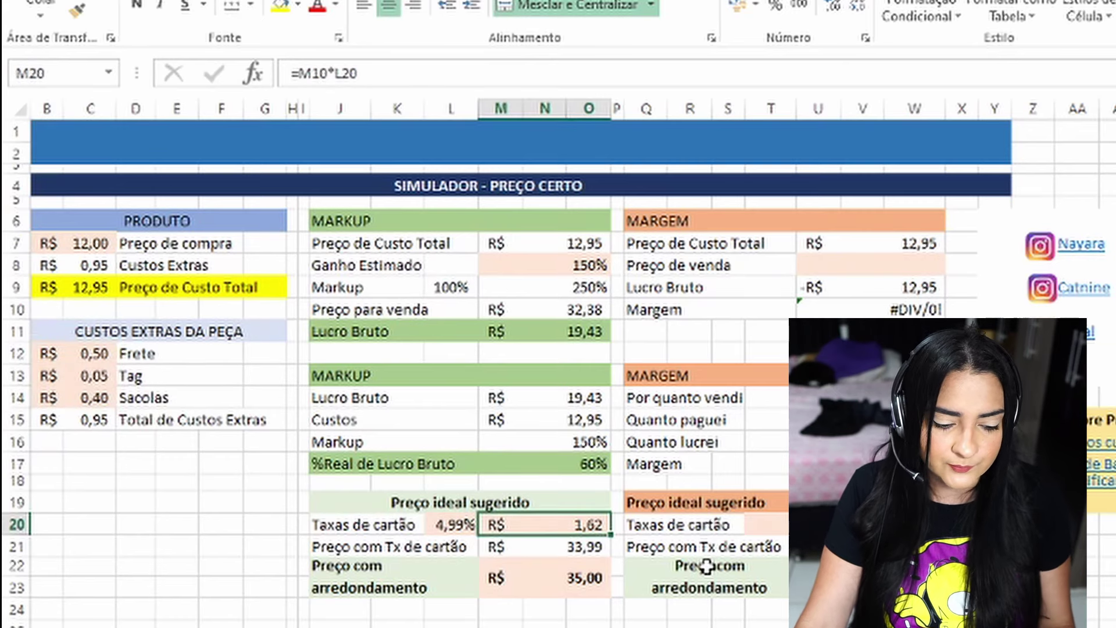
pyautogui.moveTo(395, 547); pyautogui.dragTo(587, 547)
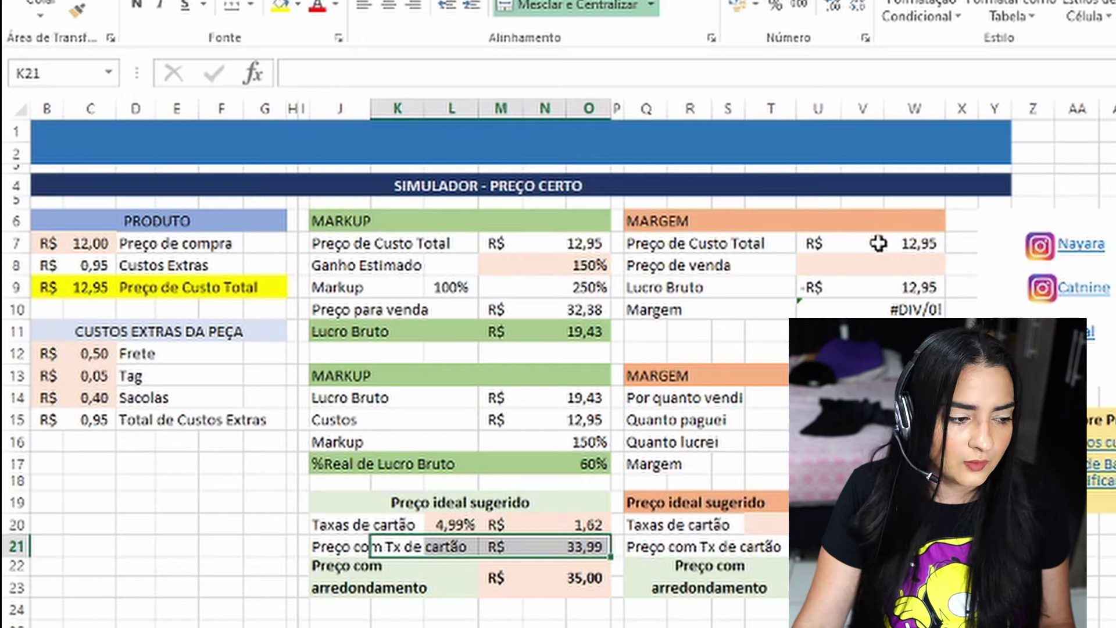
pyautogui.click(76, 242)
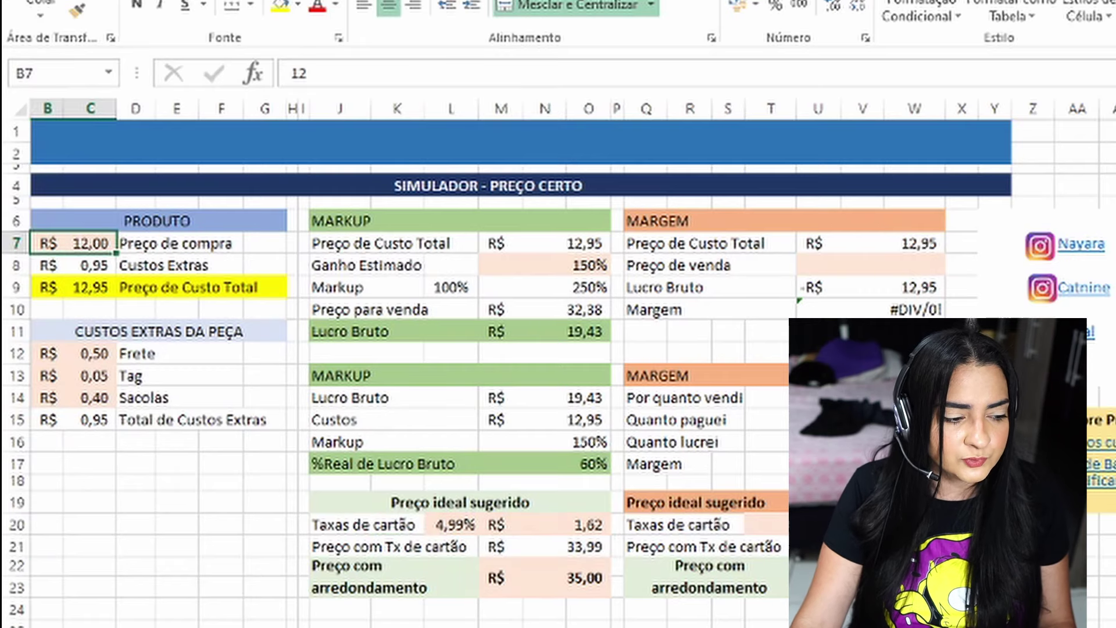
# Step: Remove the yellow fill from the Preço de Custo Total row in the PRODUTO block
pyautogui.moveTo(58, 287); pyautogui.dragTo(273, 287)
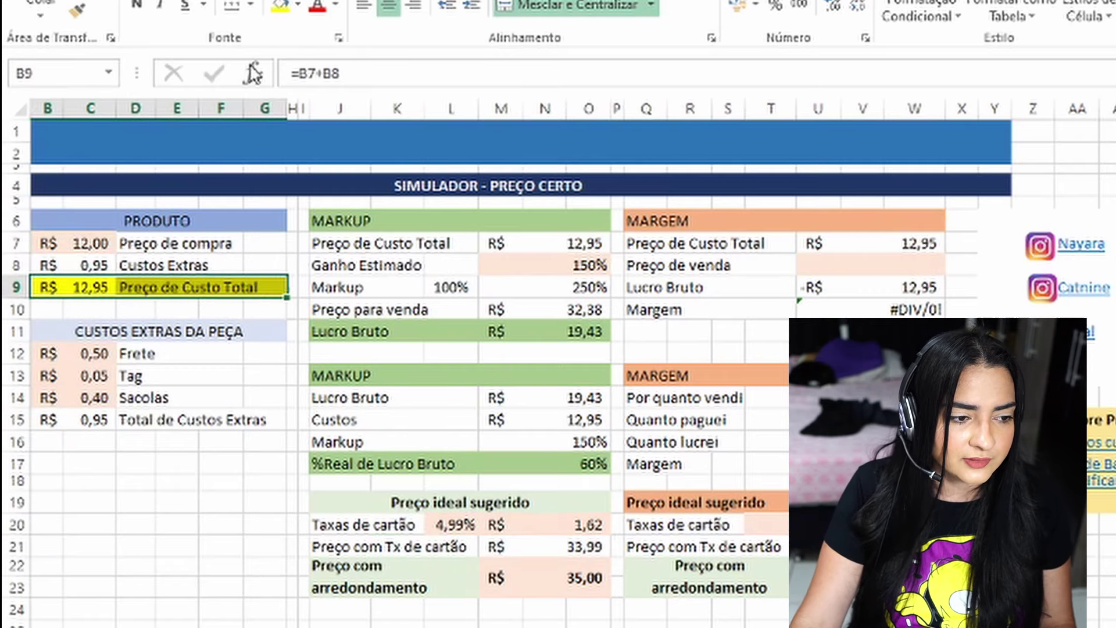
pyautogui.click(297, 5)
pyautogui.click(375, 238)
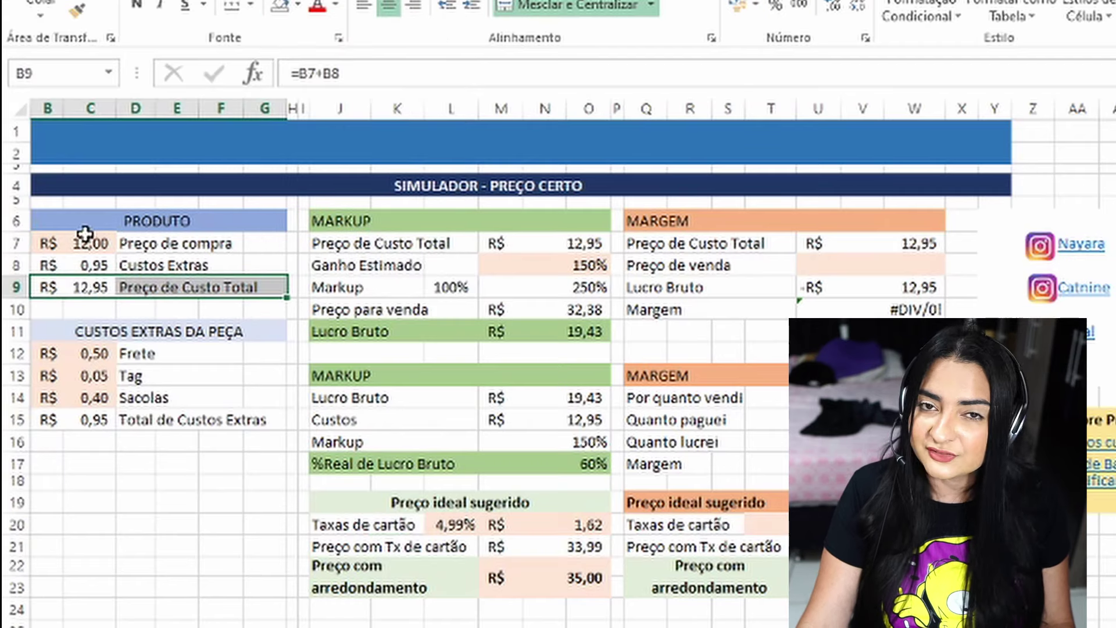
# Step: Set the Preço de compra to 20 in the PRODUTO block
pyautogui.click(85, 234)
pyautogui.write('20')
pyautogui.press('Return')
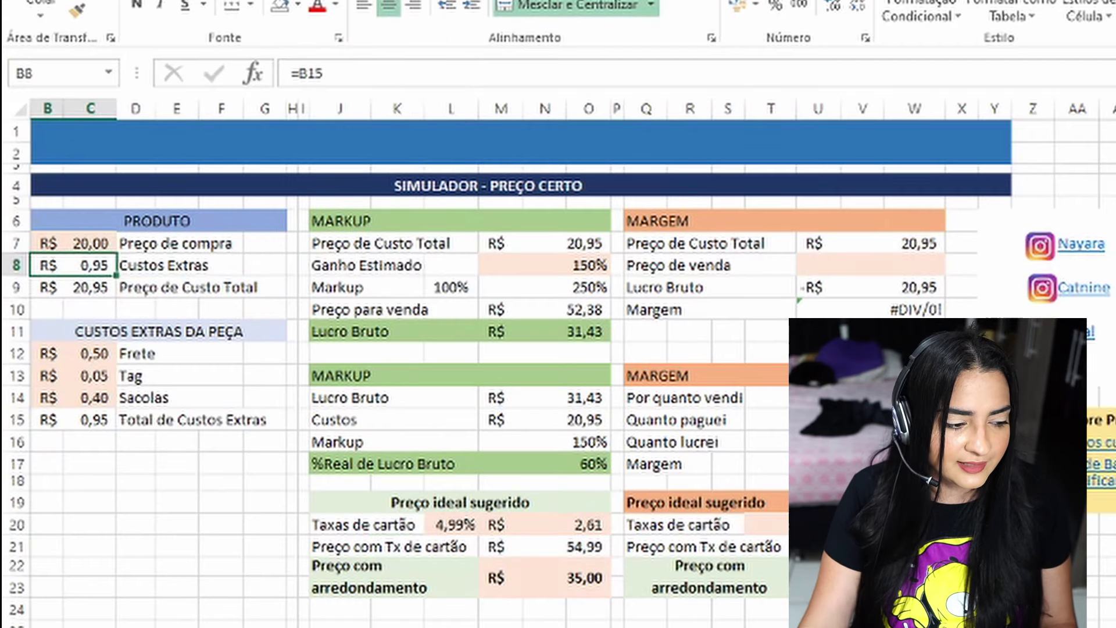
# Step: Clear the Preço de compra, Custos Extras, Frete, Tag and Sacolas values in the PRODUTO and CUSTOS EXTRAS DA PEÇA blocks
pyautogui.click(56, 356)
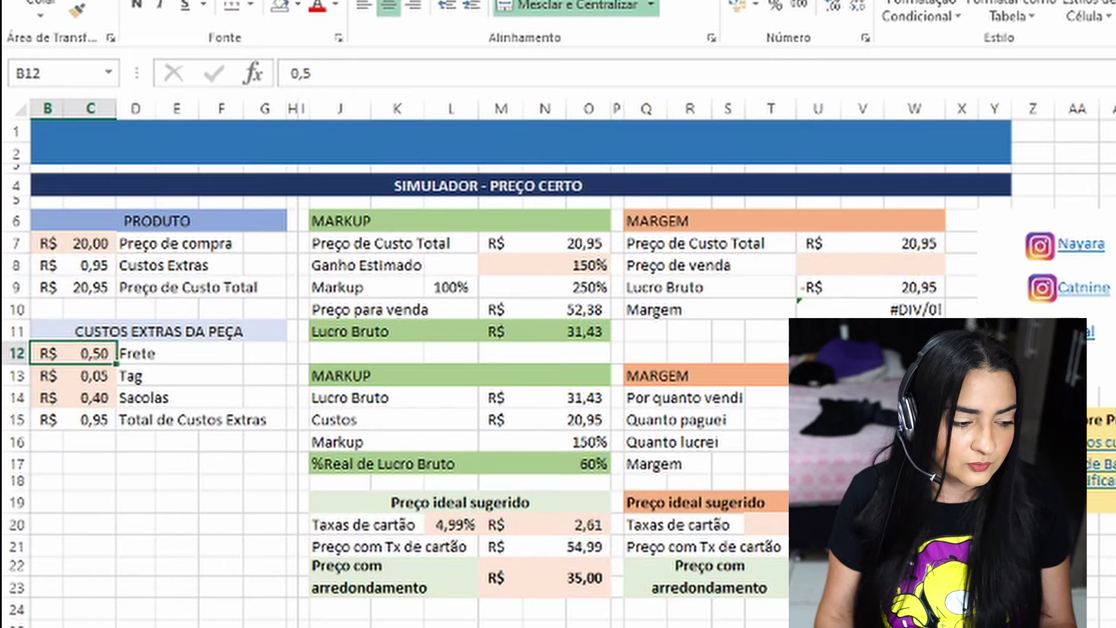
pyautogui.moveTo(55, 355)
pyautogui.mouseDown()
pyautogui.moveTo(91, 374)
pyautogui.moveTo(93, 398)
pyautogui.mouseUp()
pyautogui.press('Delete')
pyautogui.click(726, 219)
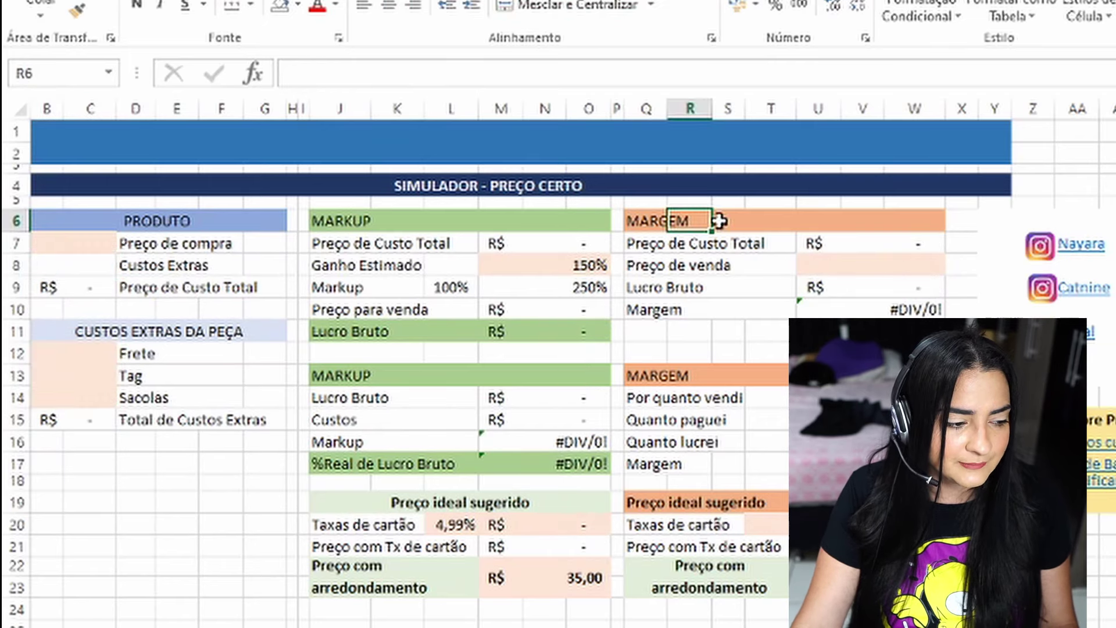
# Step: Examine the MARKUP blocks and the Preço de Custo Total formula in the first MARGEM block
pyautogui.click(72, 240)
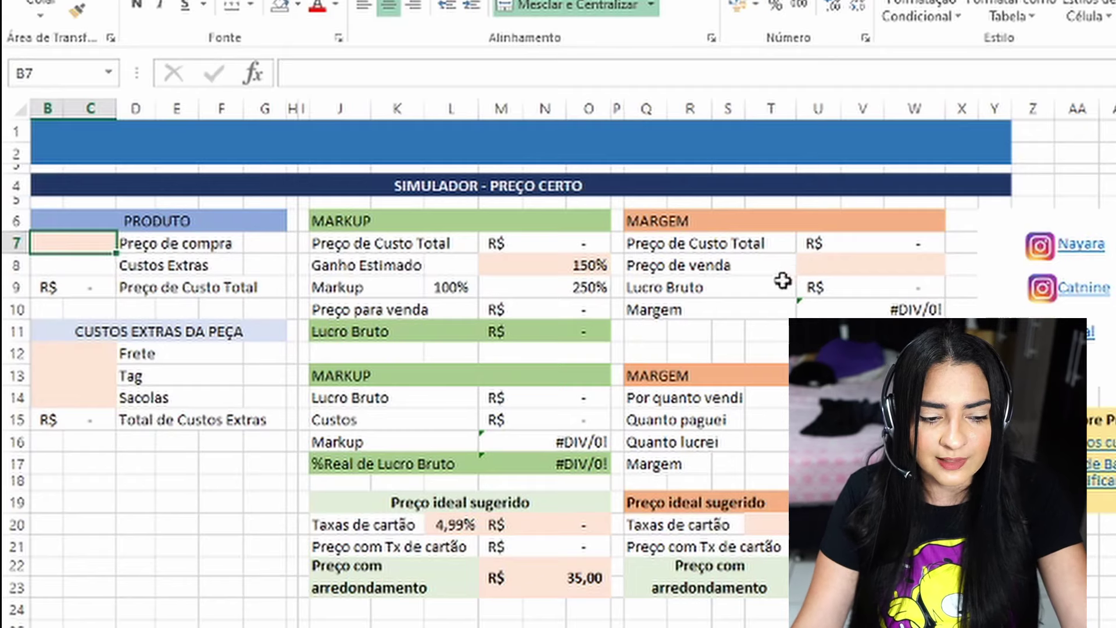
pyautogui.moveTo(459, 222); pyautogui.dragTo(523, 610)
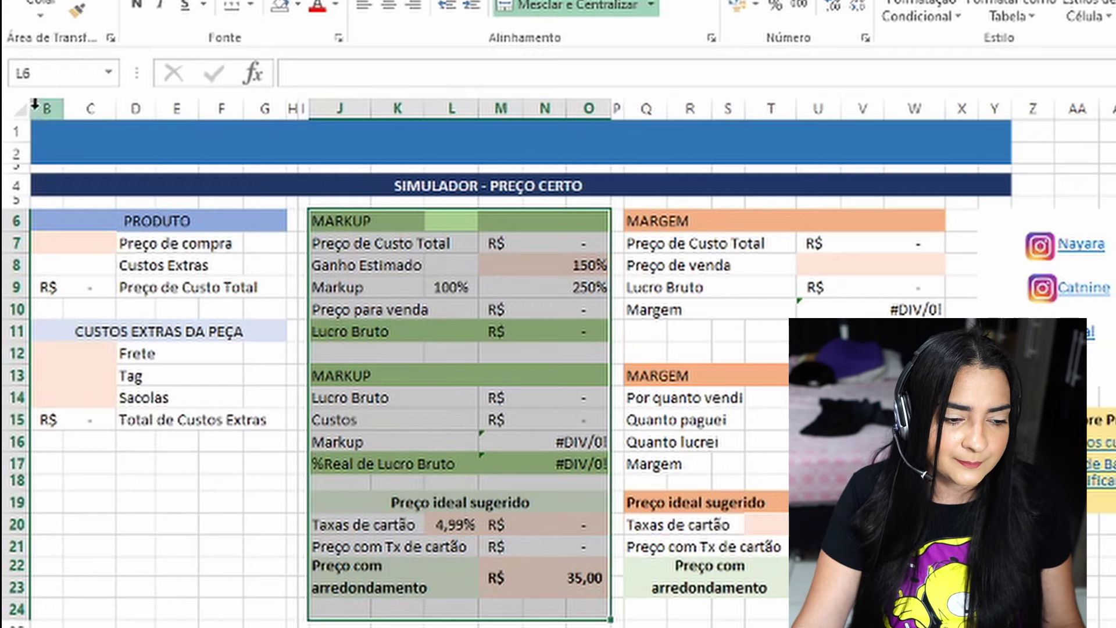
pyautogui.click(142, 224)
pyautogui.click(901, 244)
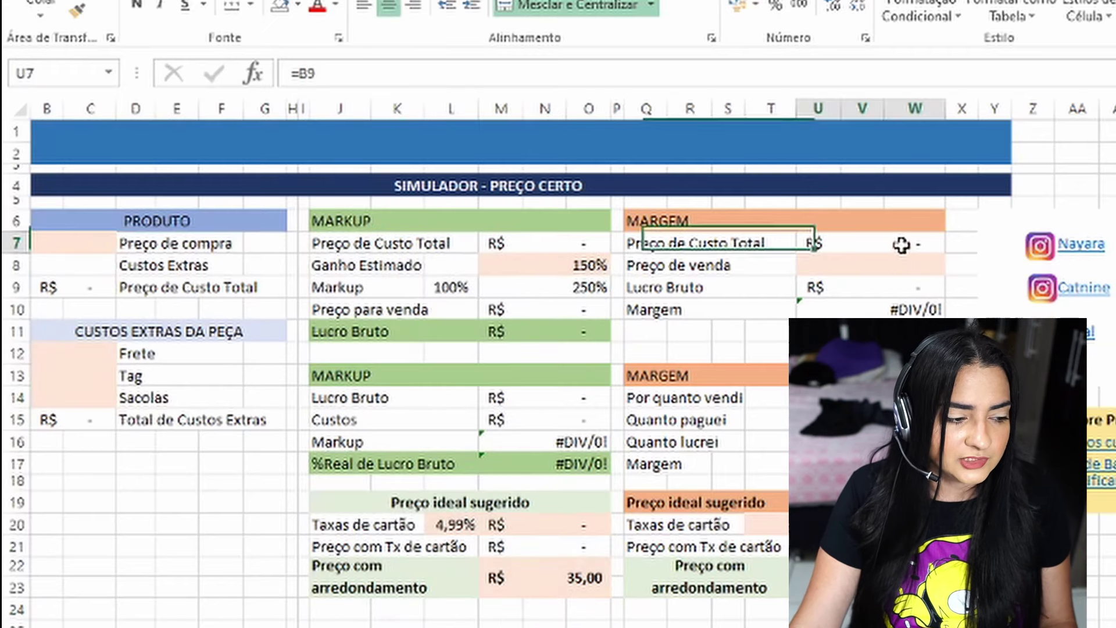
# Step: Enter 20 as the Preço de compra and check the Preço de Custo Total in the first MARGEM block
pyautogui.click(68, 241)
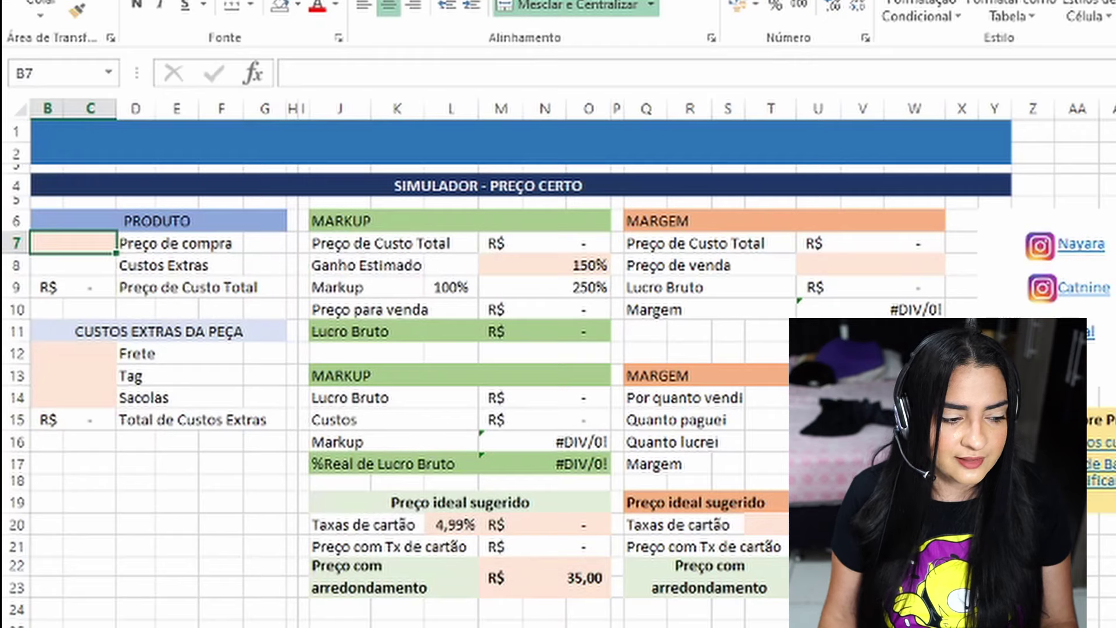
pyautogui.write('20')
pyautogui.press('Return')
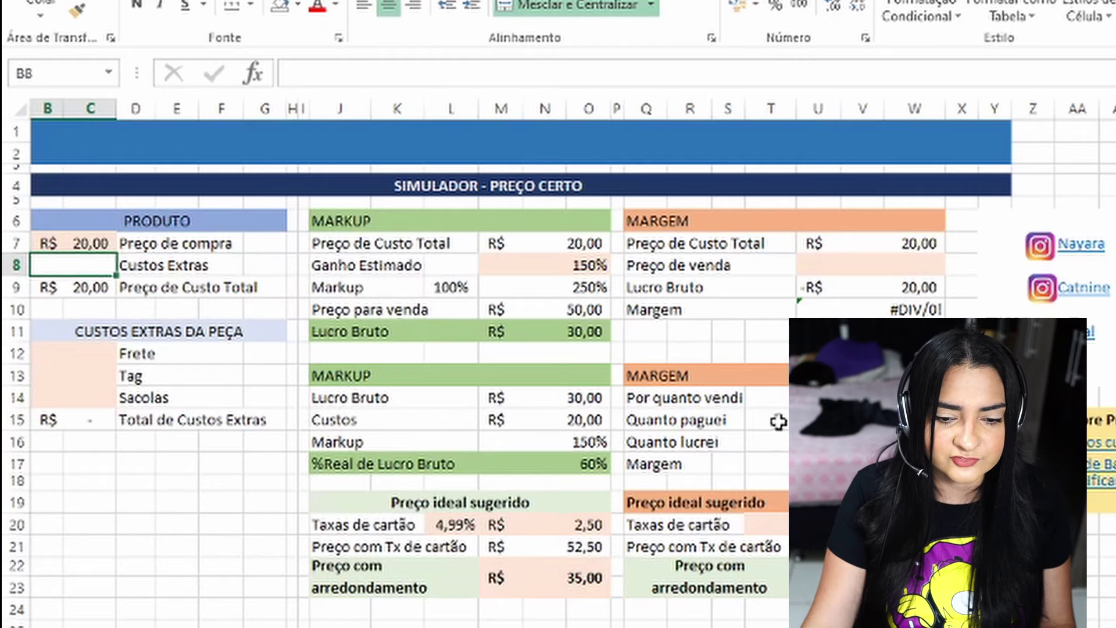
pyautogui.click(871, 244)
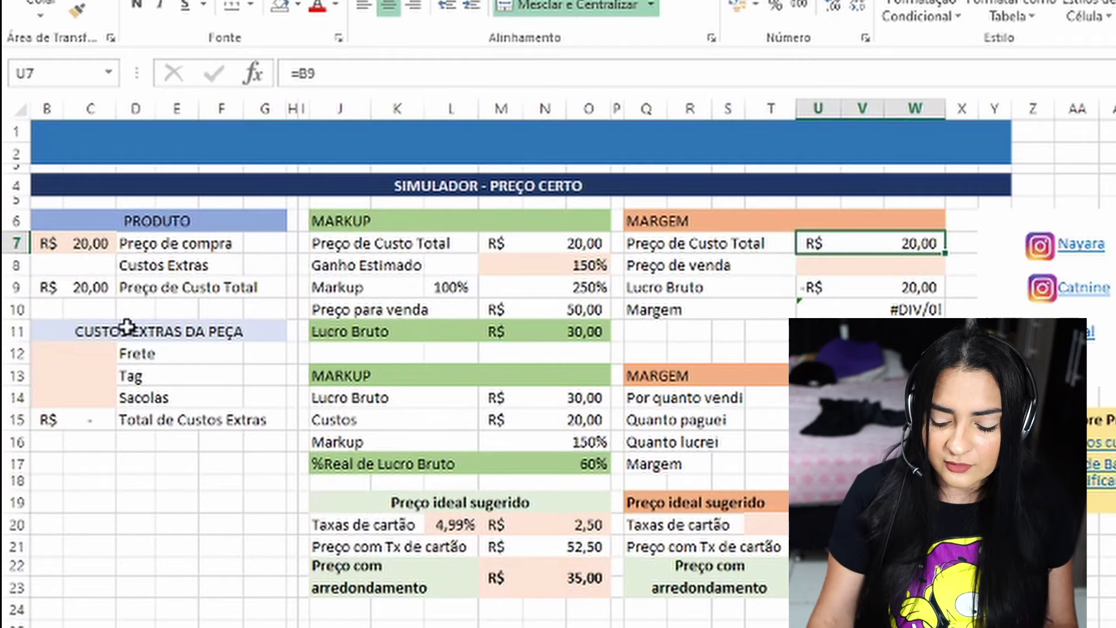
# Step: Enter the piece's extra costs: Frete 1, Tag 0,06 and Sacolas 0,5
pyautogui.click(81, 353)
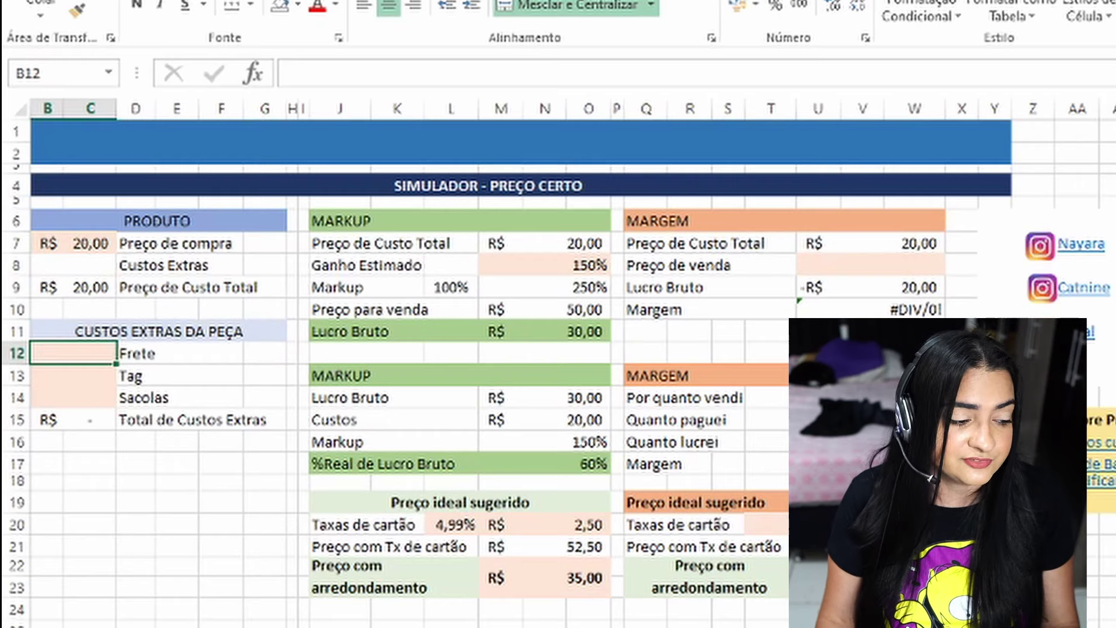
pyautogui.write('1')
pyautogui.press('Return')
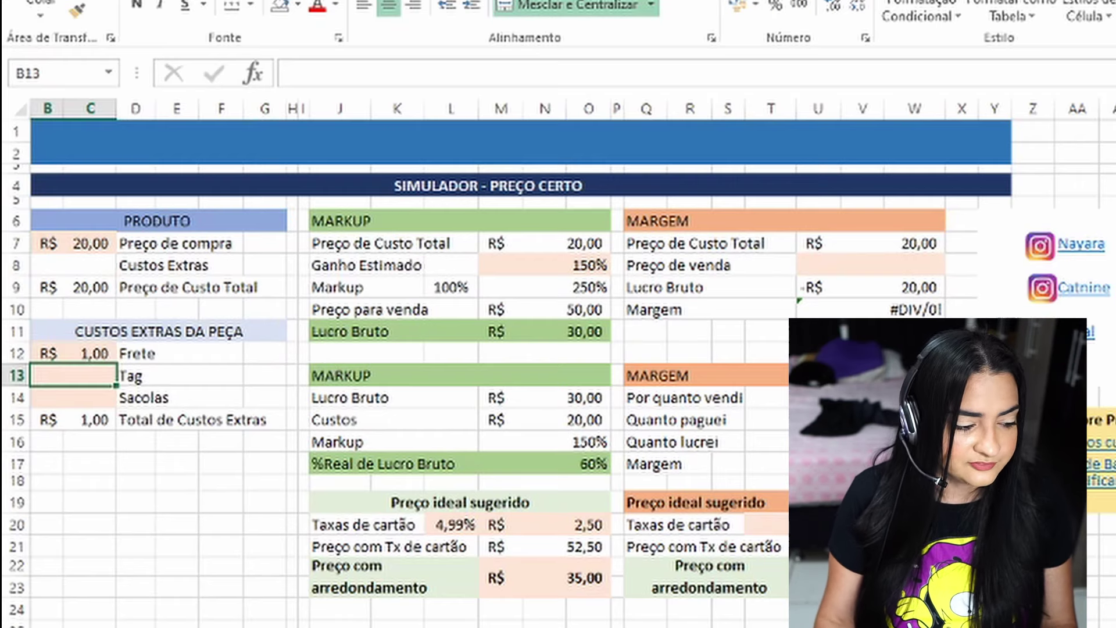
pyautogui.write('0,06')
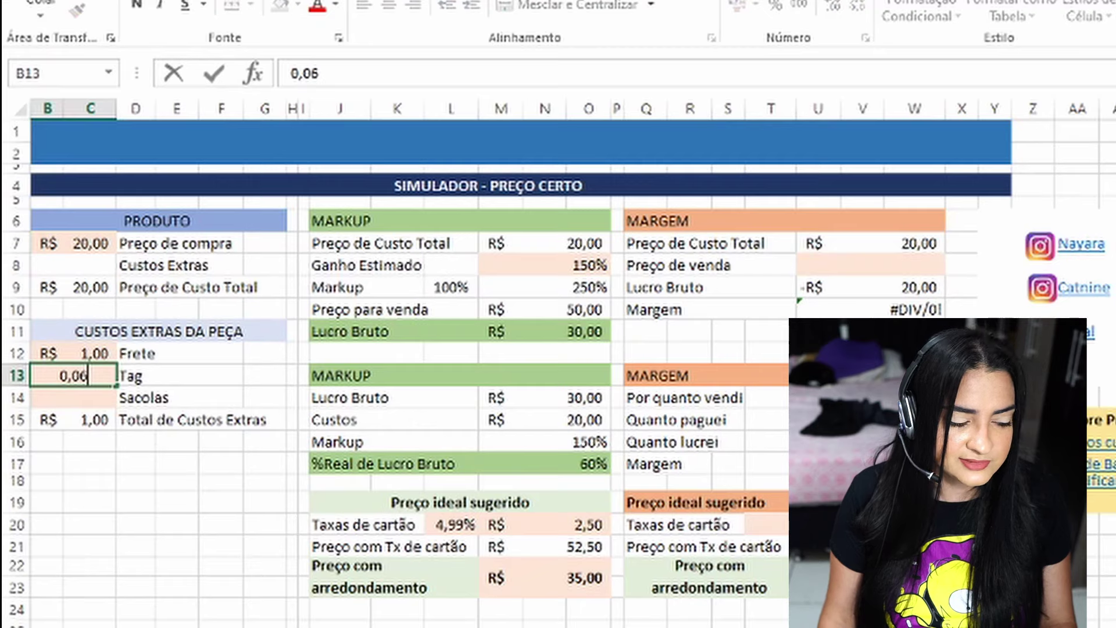
pyautogui.press('Return')
pyautogui.write('0,')
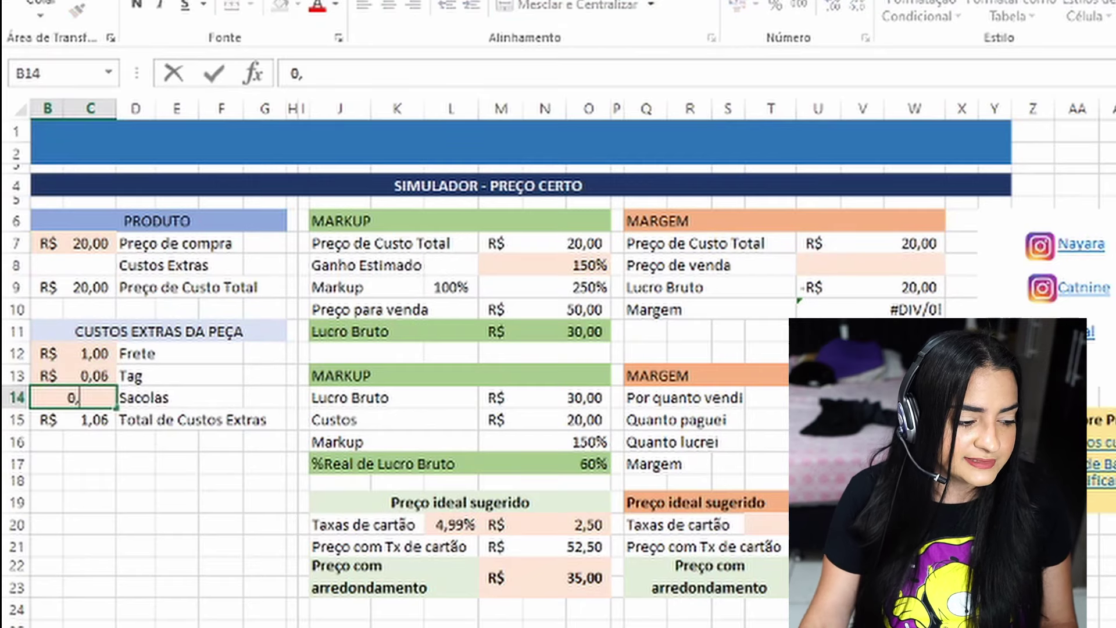
pyautogui.write('5')
pyautogui.press('Return')
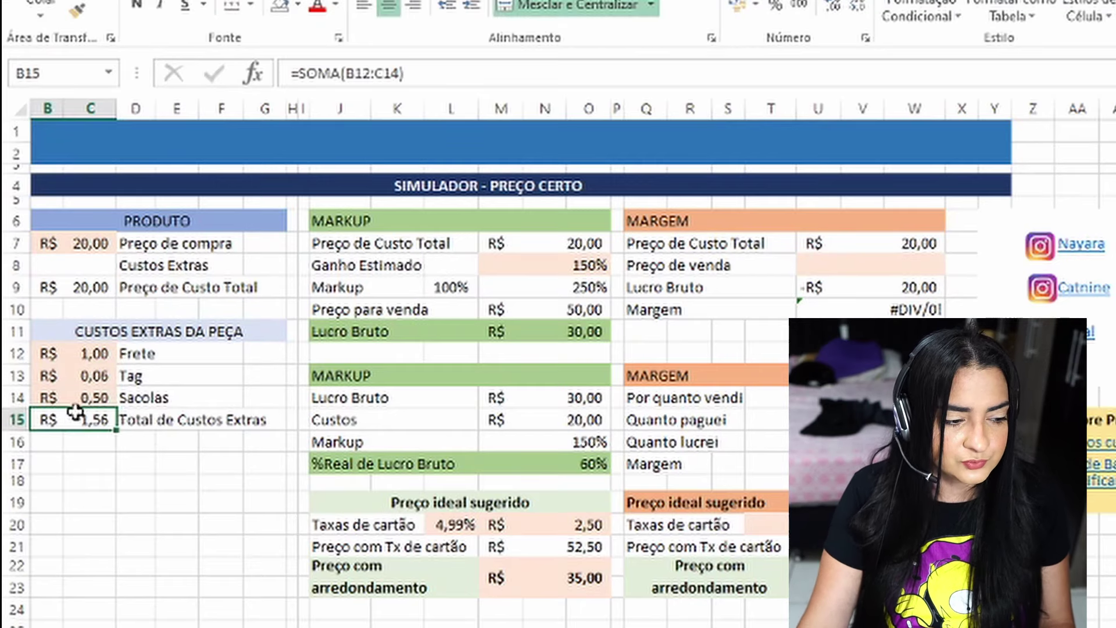
# Step: Link the Custos Extras value in the PRODUTO block to the extra costs total with =B15 and check the Preço de Custo Total formula
pyautogui.click(64, 265)
pyautogui.write('=B15')
pyautogui.press('Return')
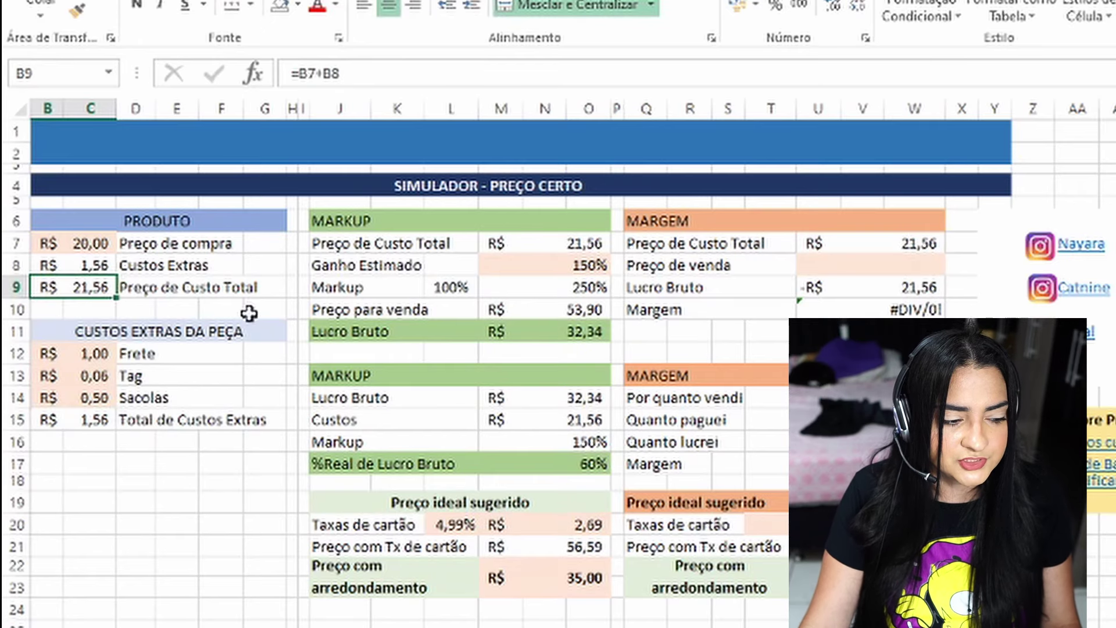
pyautogui.click(89, 263)
pyautogui.click(84, 287)
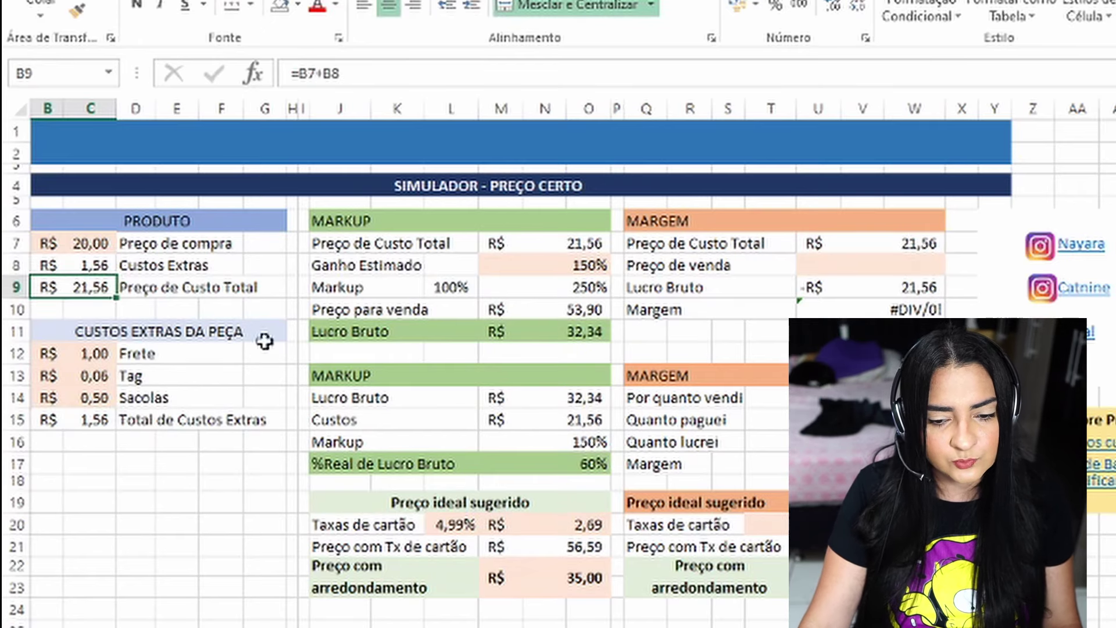
# Step: Enter 49,90 as the Preço de venda in the first MARGEM block and check its Lucro Bruto and Margem formulas
pyautogui.click(917, 244)
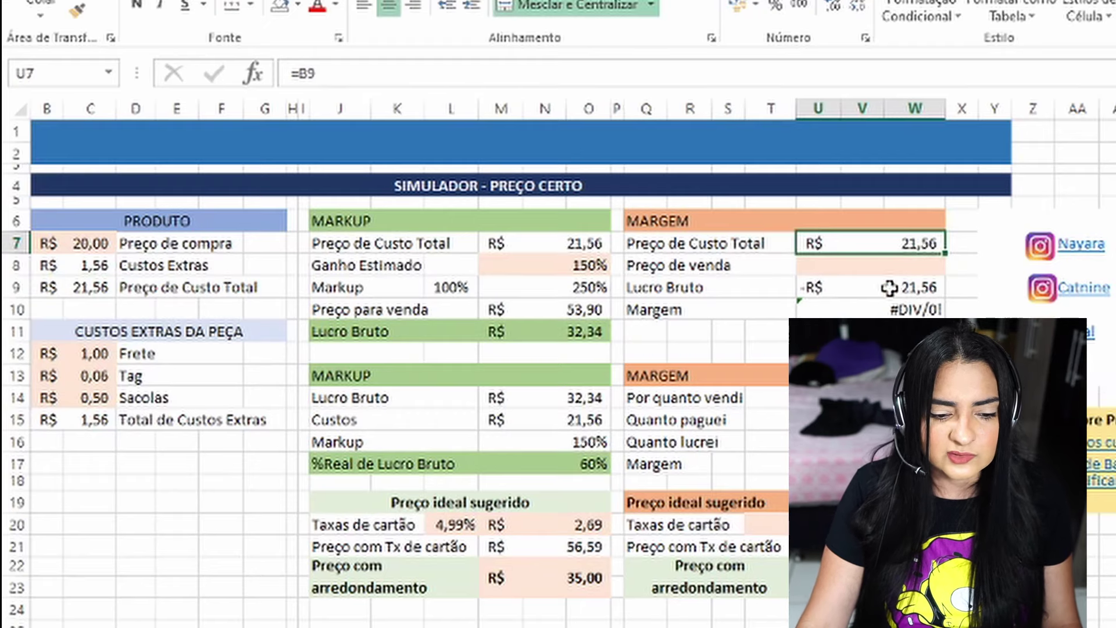
pyautogui.click(910, 264)
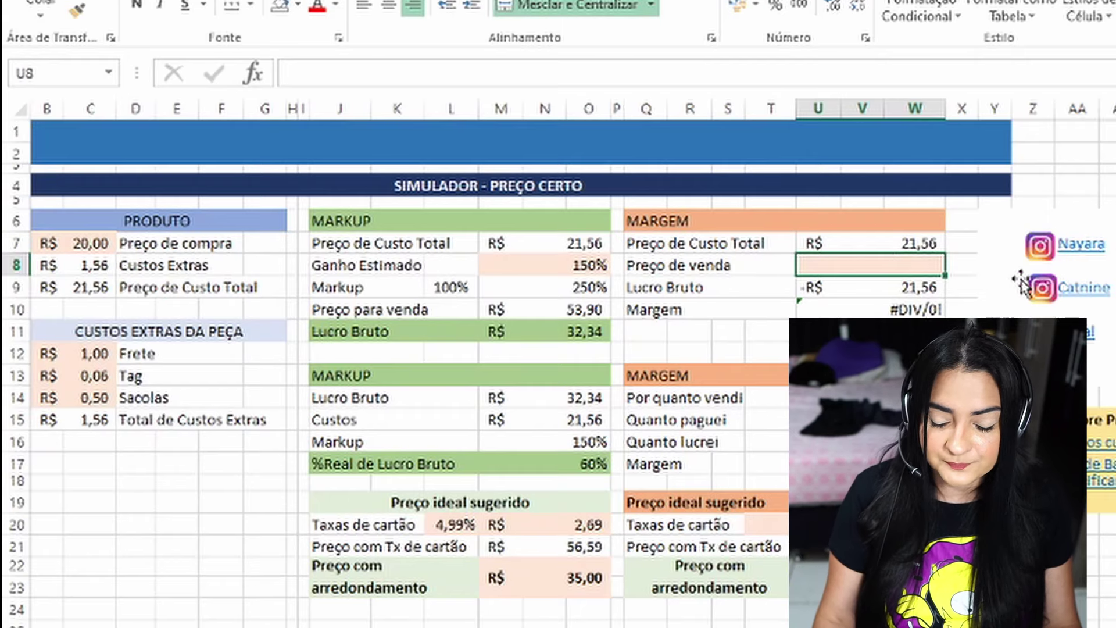
pyautogui.write('49,90')
pyautogui.press('Return')
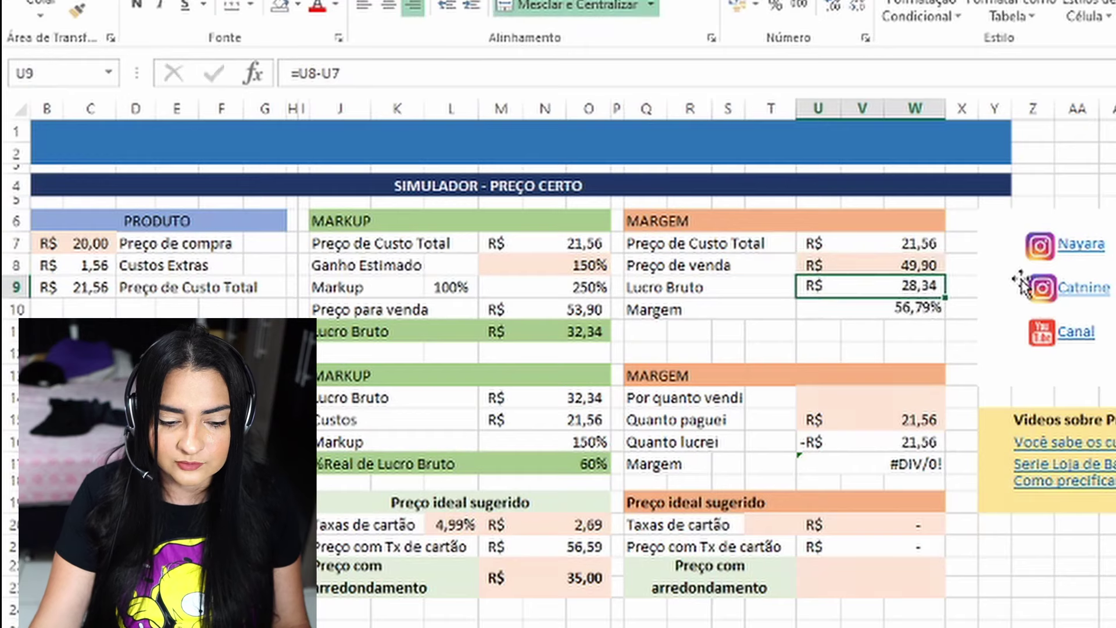
pyautogui.doubleClick(898, 287)
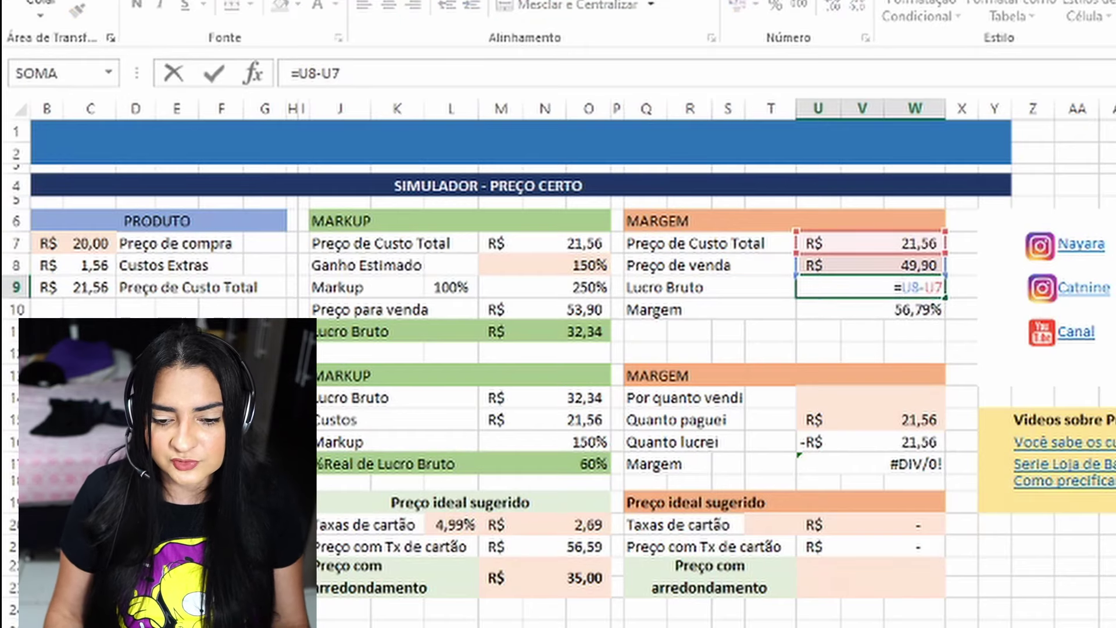
pyautogui.press('Return')
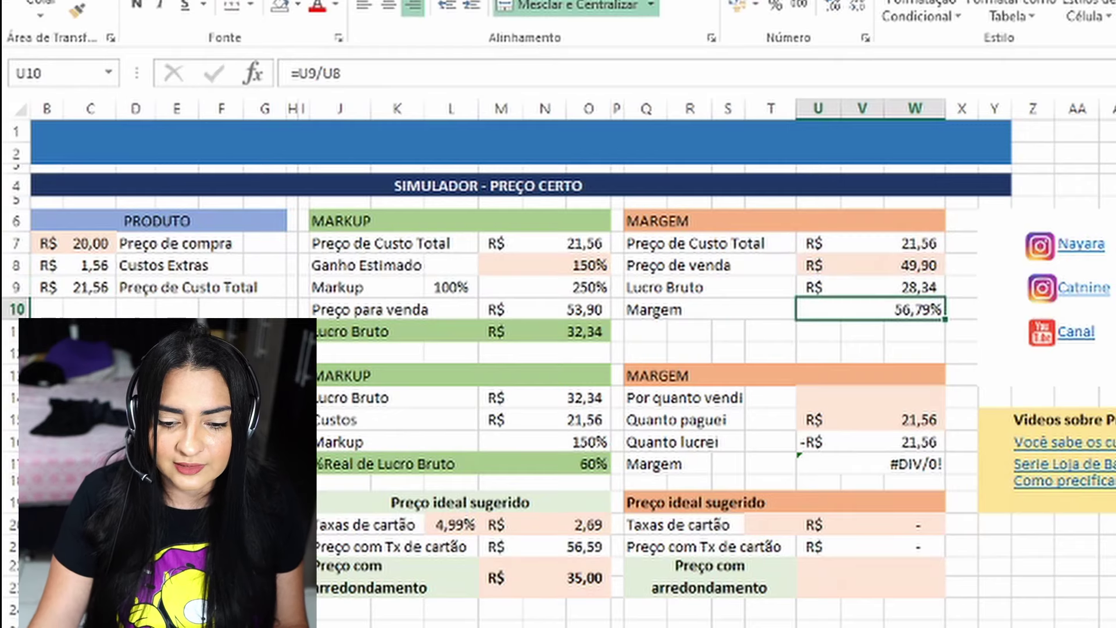
pyautogui.click(857, 281)
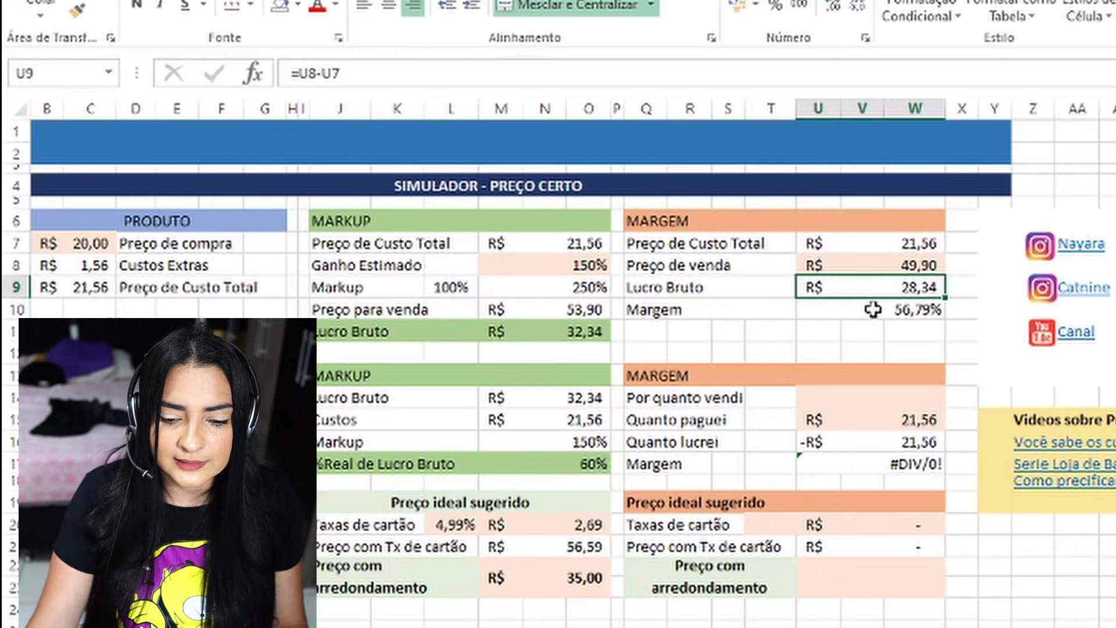
pyautogui.click(873, 309)
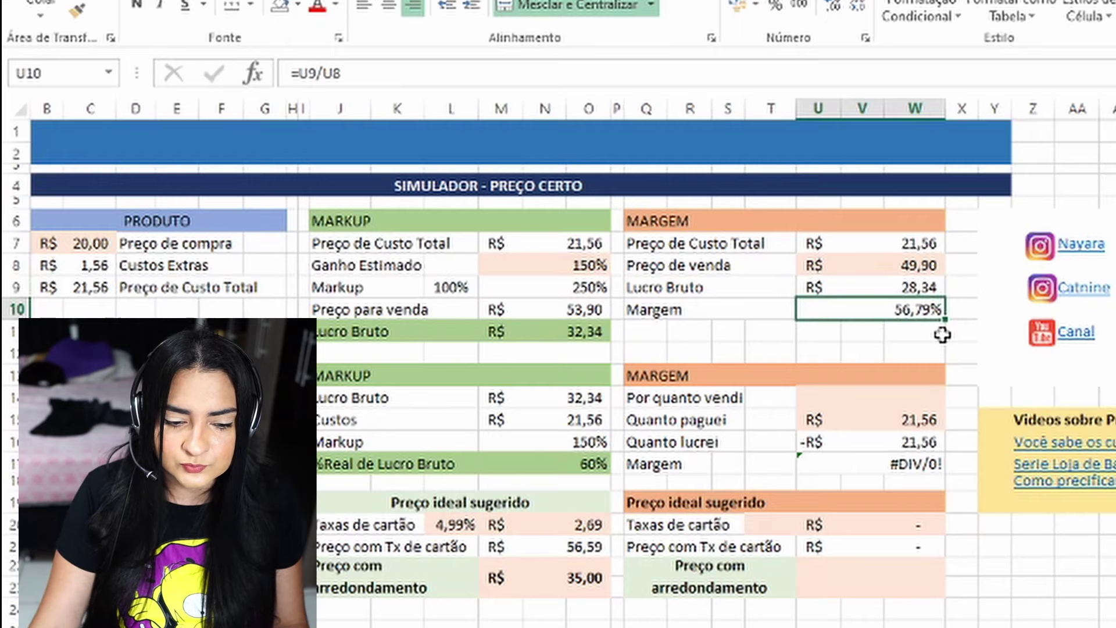
pyautogui.click(918, 283)
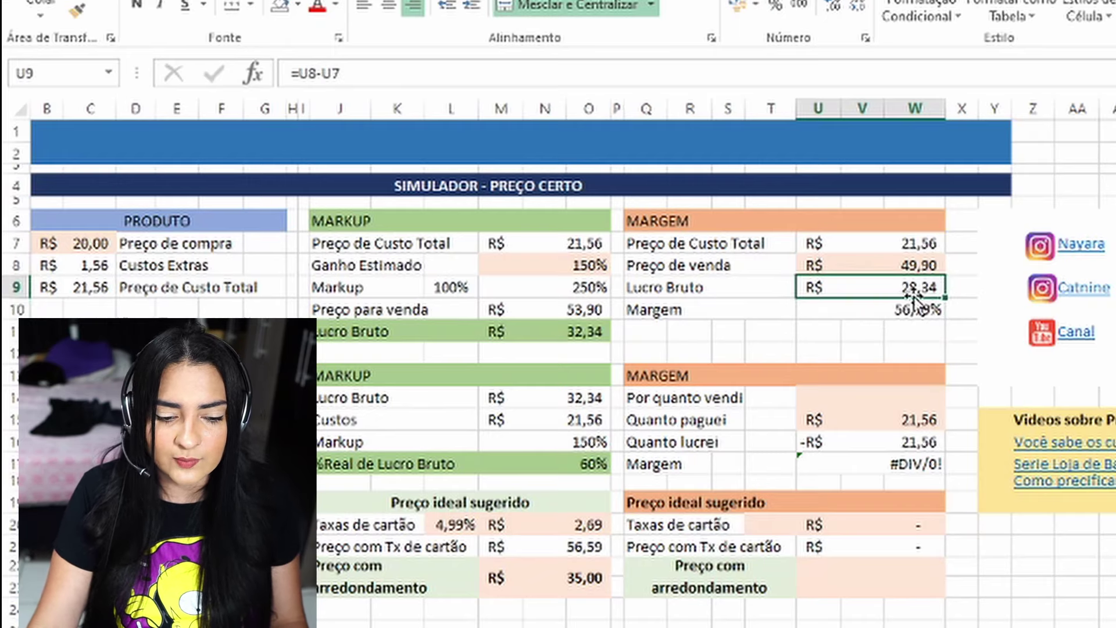
pyautogui.click(668, 309)
pyautogui.click(837, 312)
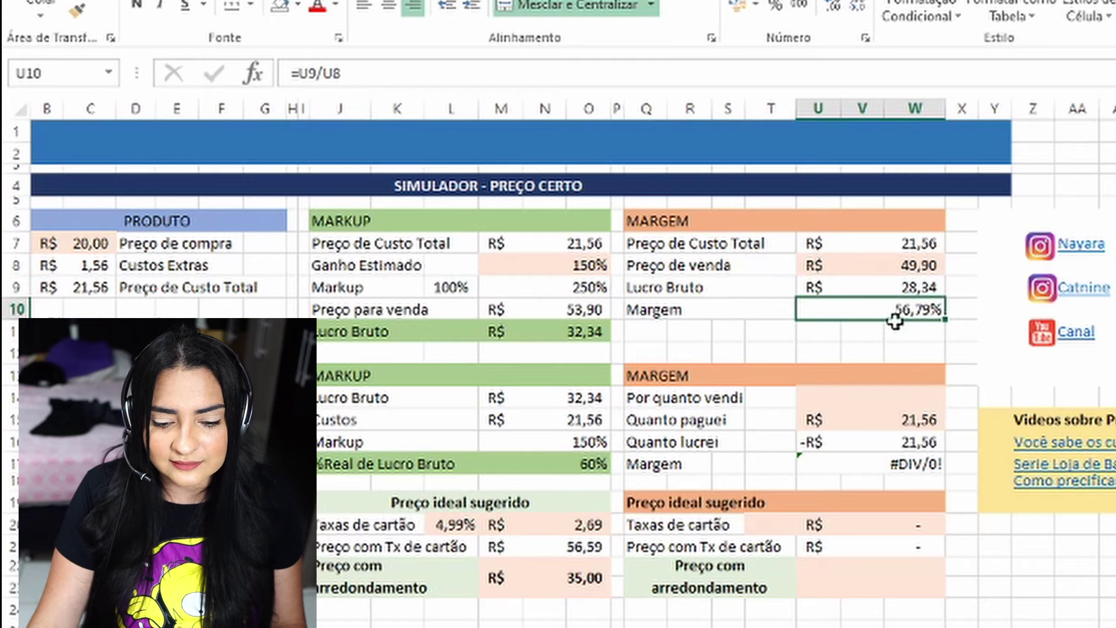
# Step: Enter 49,90 as Por quanto vendi in the second MARGEM block and check the Quanto paguei, Quanto lucrei and Margem formulas
pyautogui.click(721, 405)
pyautogui.click(854, 398)
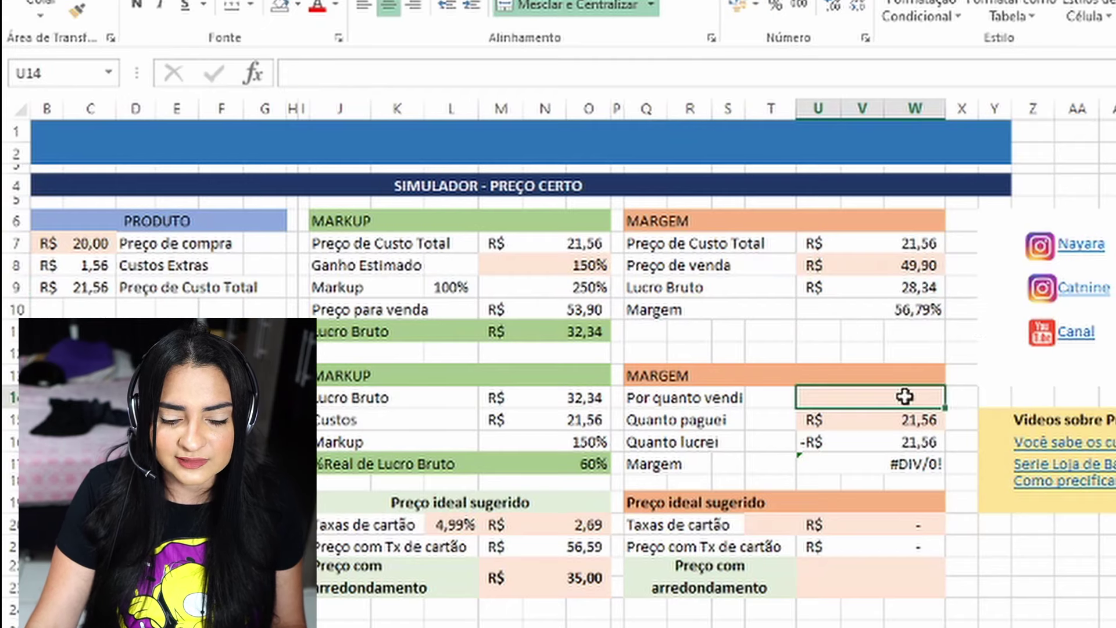
pyautogui.scroll(-1, 834, 398)
pyautogui.moveTo(704, 320); pyautogui.dragTo(855, 416)
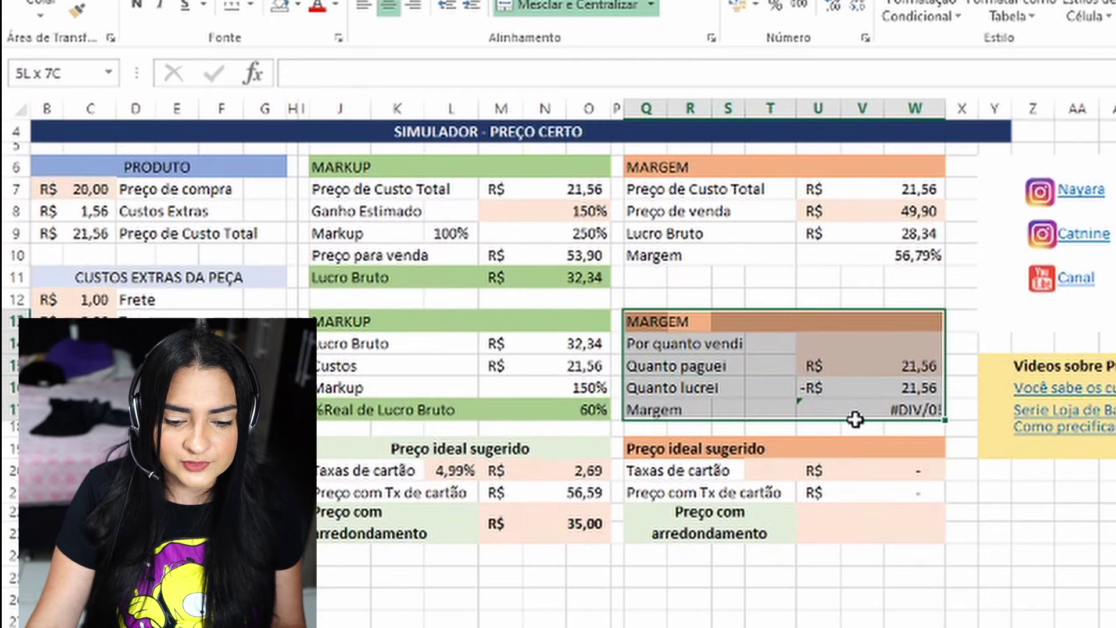
pyautogui.click(859, 337)
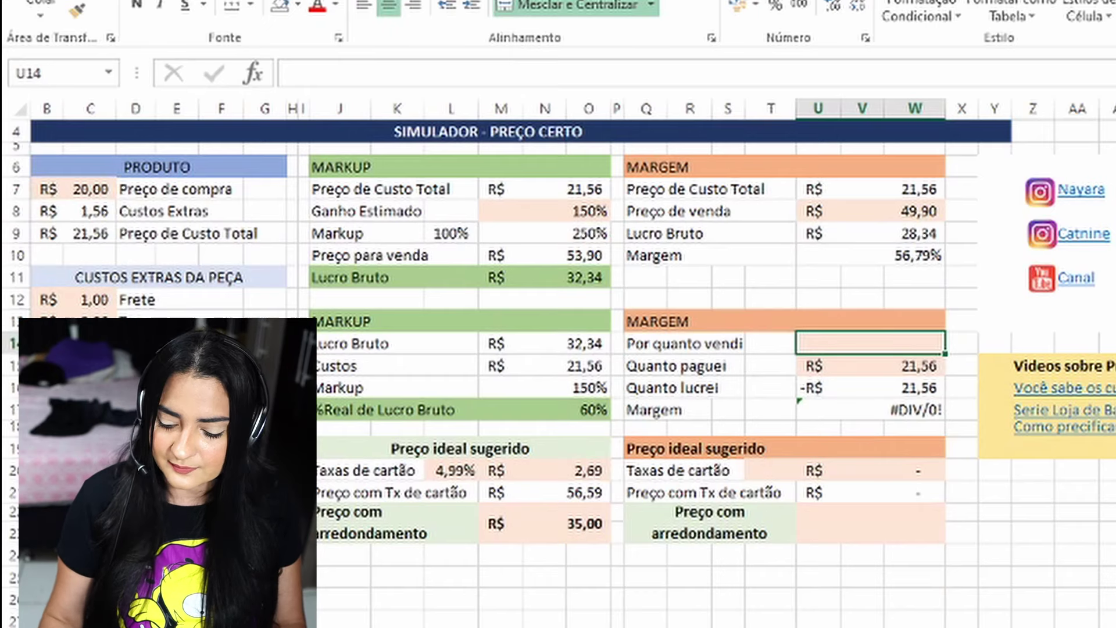
pyautogui.write('49,90')
pyautogui.press('Return')
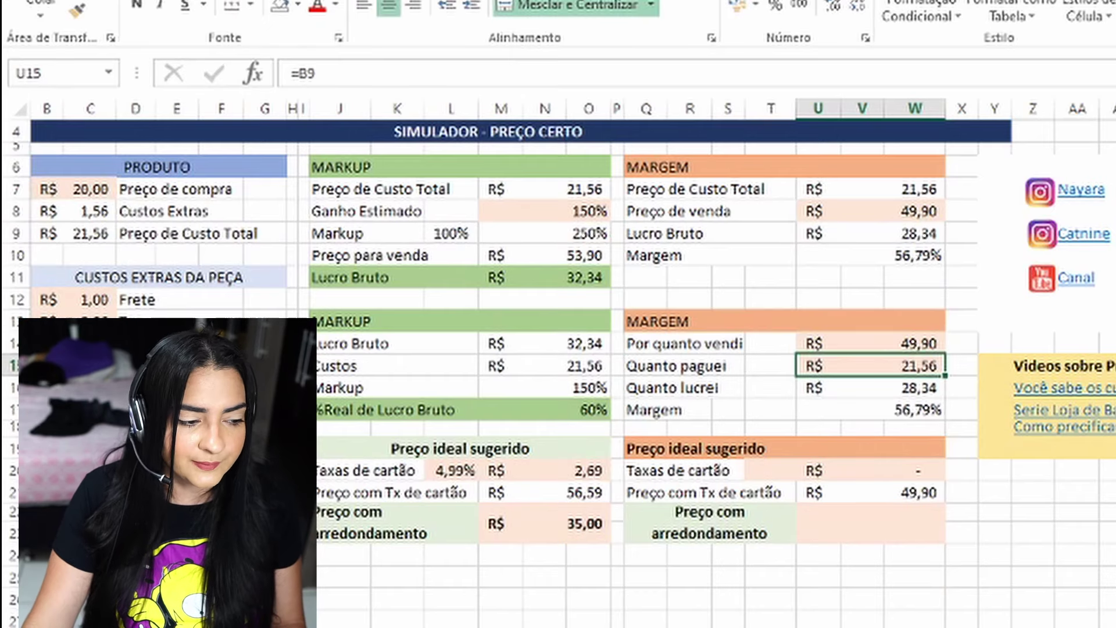
pyautogui.click(87, 235)
pyautogui.click(834, 371)
pyautogui.click(755, 387)
pyautogui.click(856, 394)
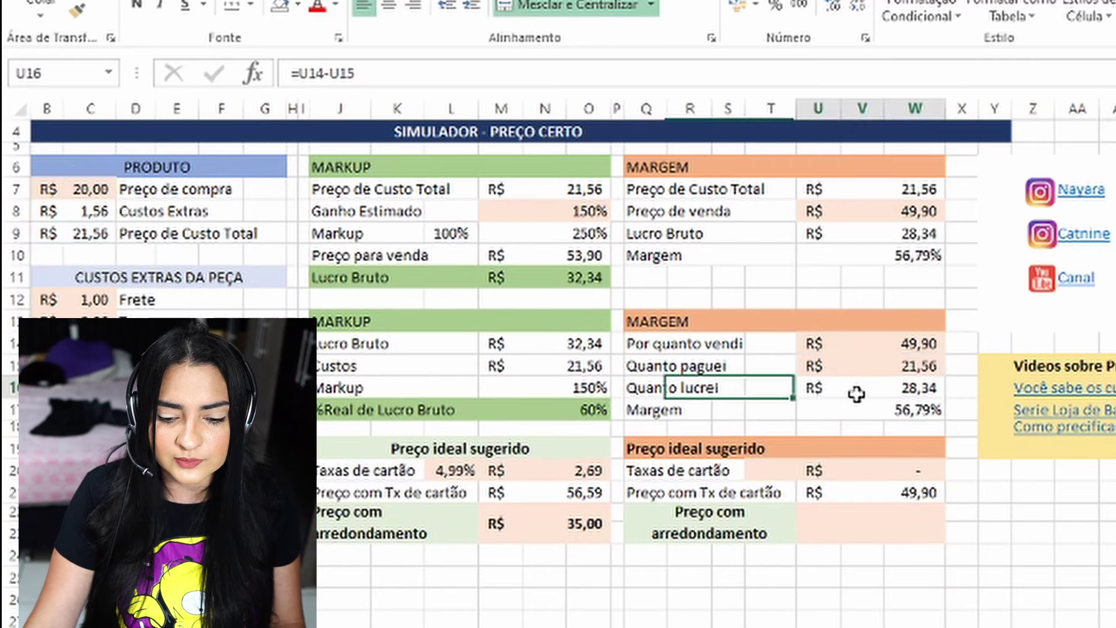
pyautogui.click(863, 411)
# Step: Try a Por quanto vendi value of 59,90 in the second MARGEM block and check the Margem
pyautogui.click(913, 345)
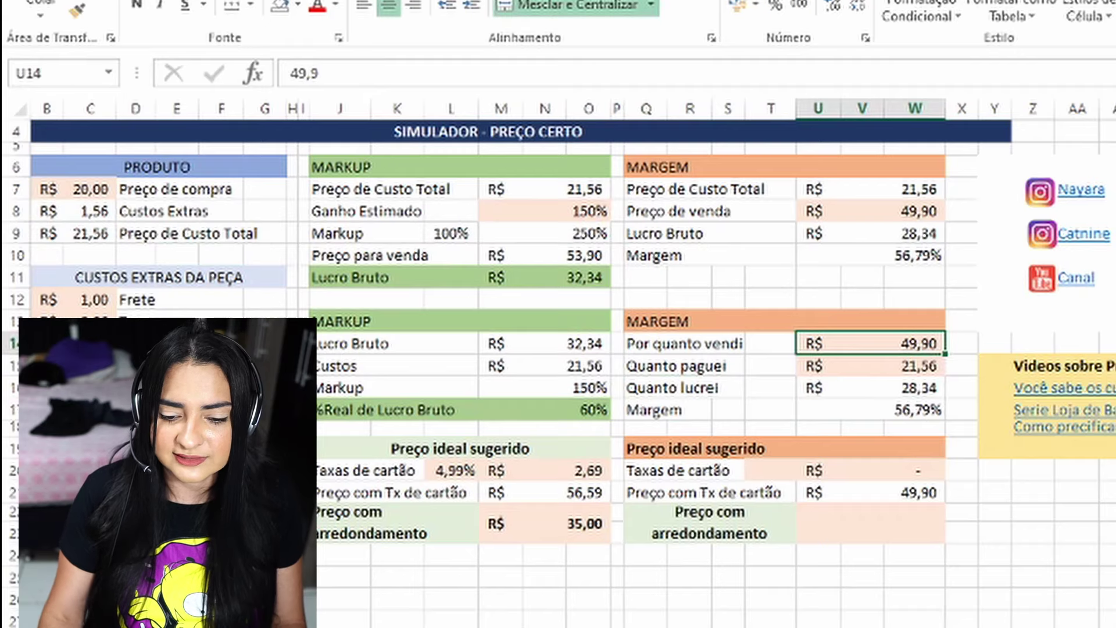
pyautogui.write('59,90')
pyautogui.press('Return')
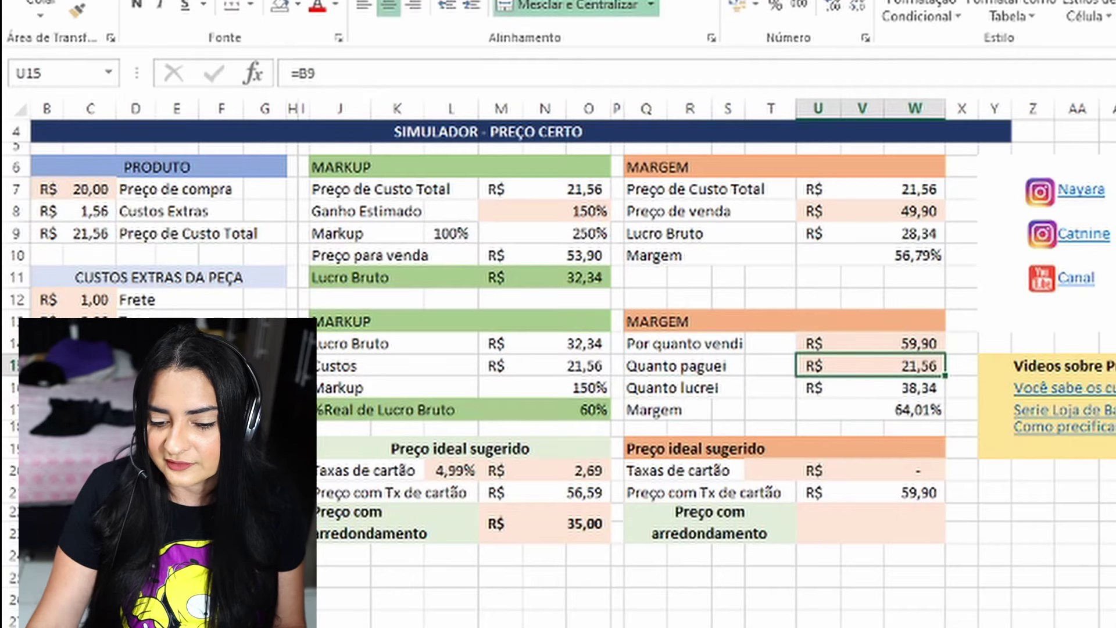
pyautogui.click(857, 412)
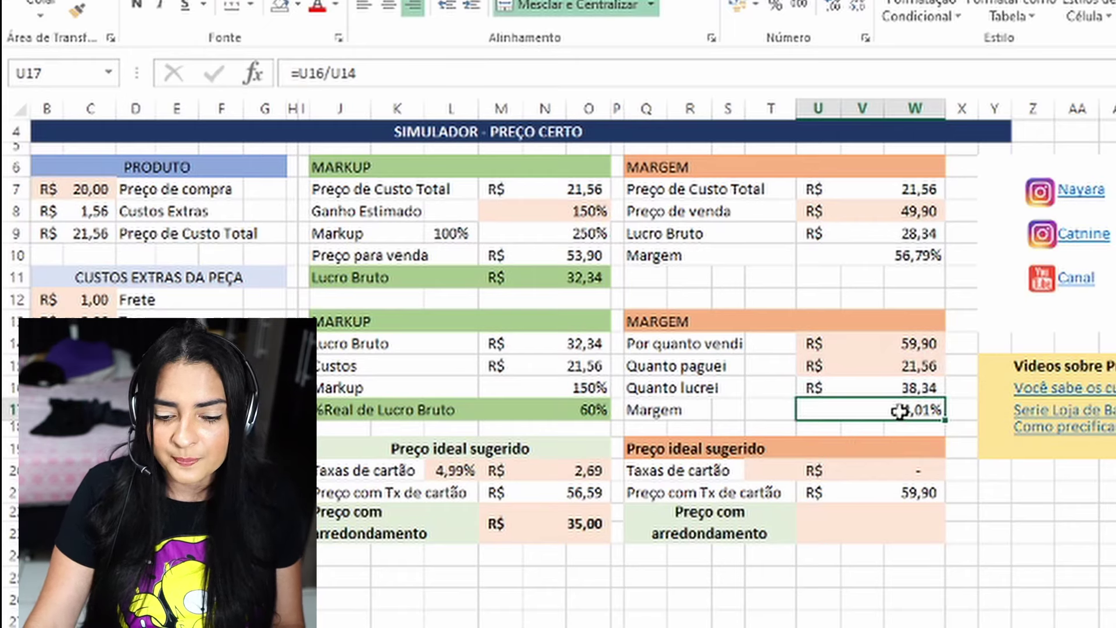
pyautogui.click(895, 346)
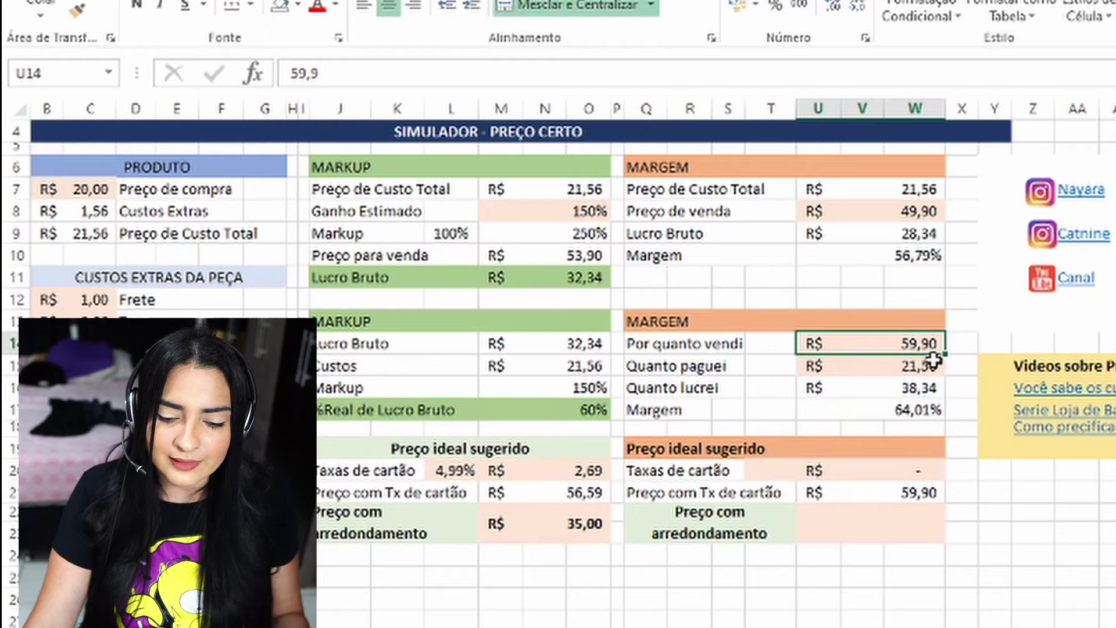
pyautogui.click(907, 414)
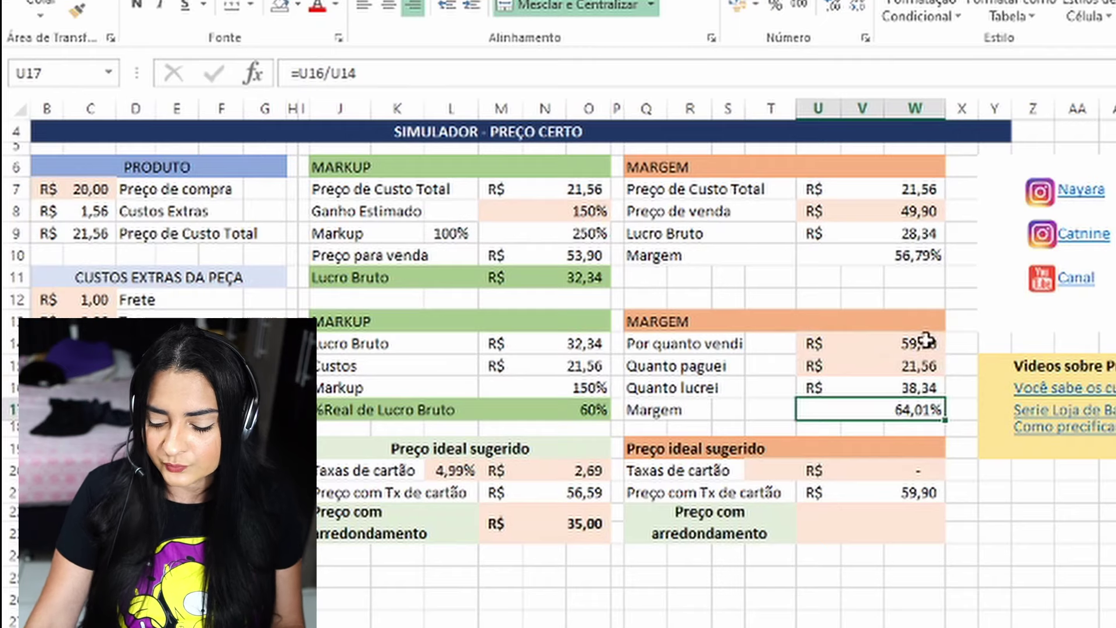
# Step: Try a Por quanto vendi value of 38 in the second MARGEM block and check the Margem
pyautogui.click(865, 342)
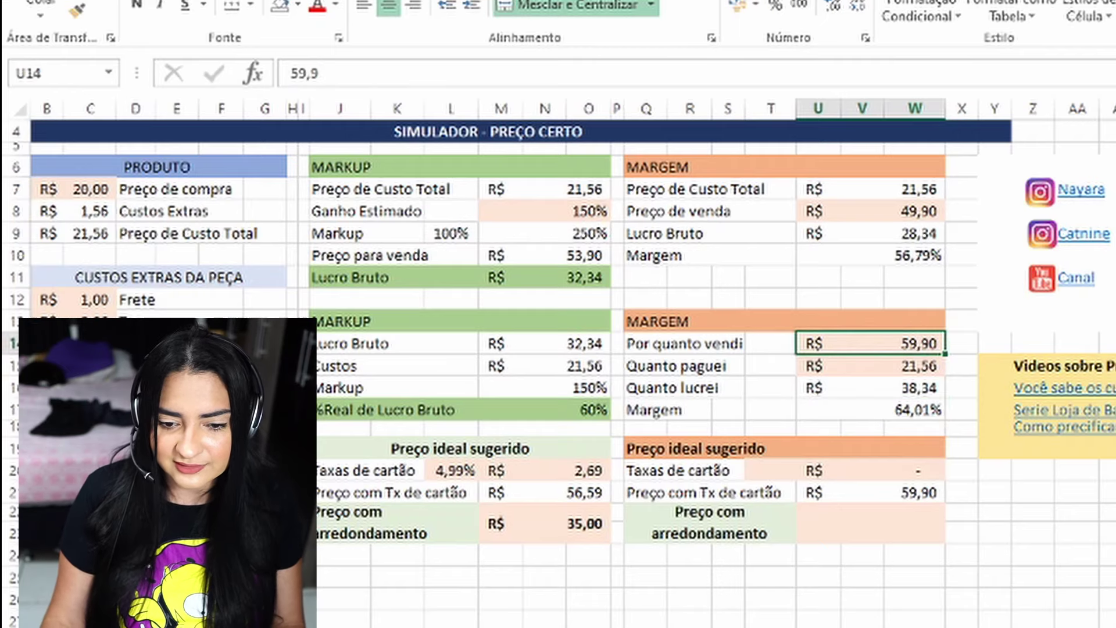
pyautogui.write('39')
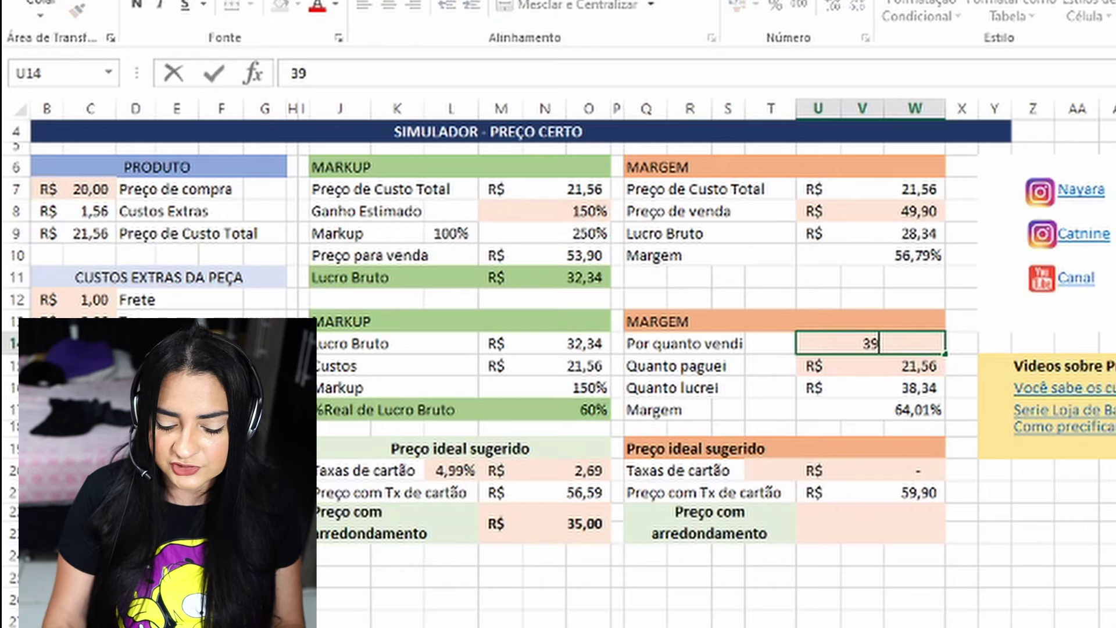
pyautogui.press('BackSpace')
pyautogui.press('BackSpace')
pyautogui.press('BackSpace')
pyautogui.write('3')
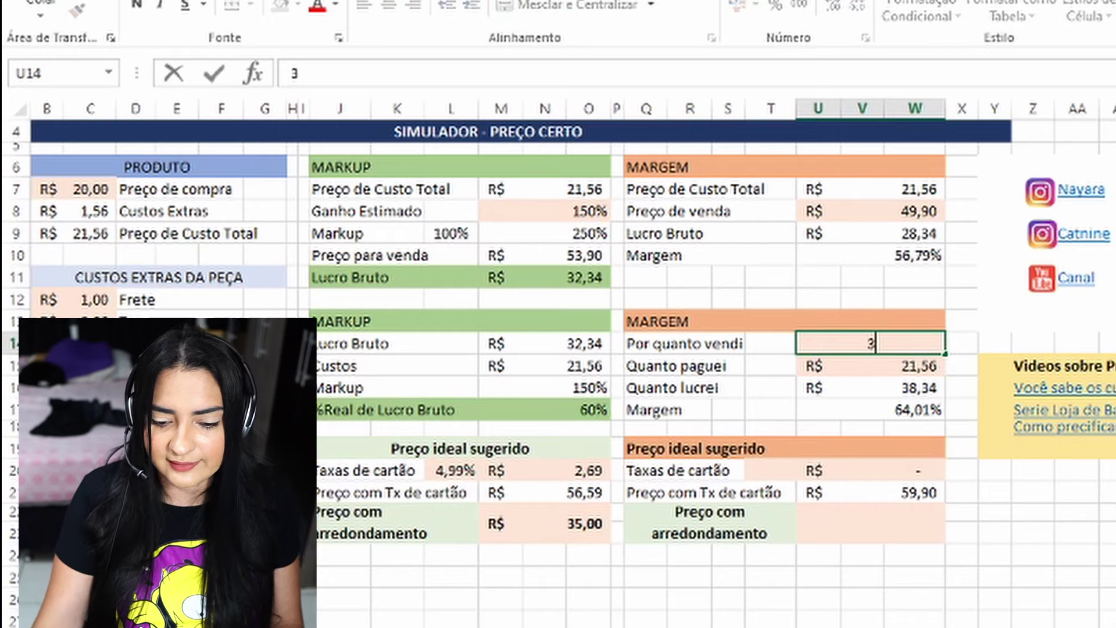
pyautogui.write('8')
pyautogui.press('Return')
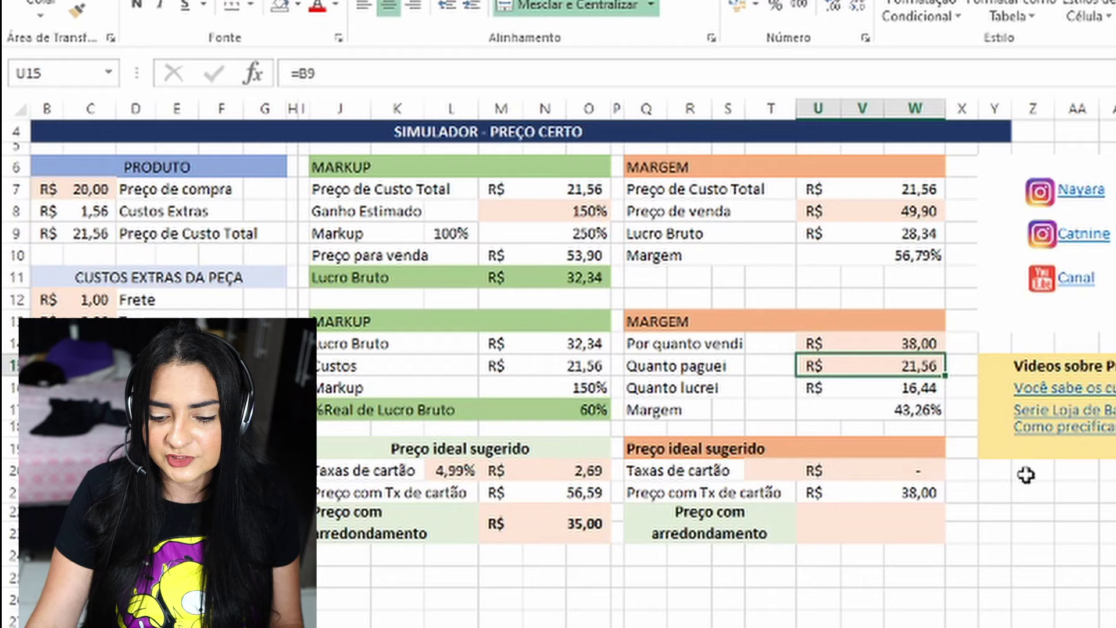
pyautogui.click(923, 410)
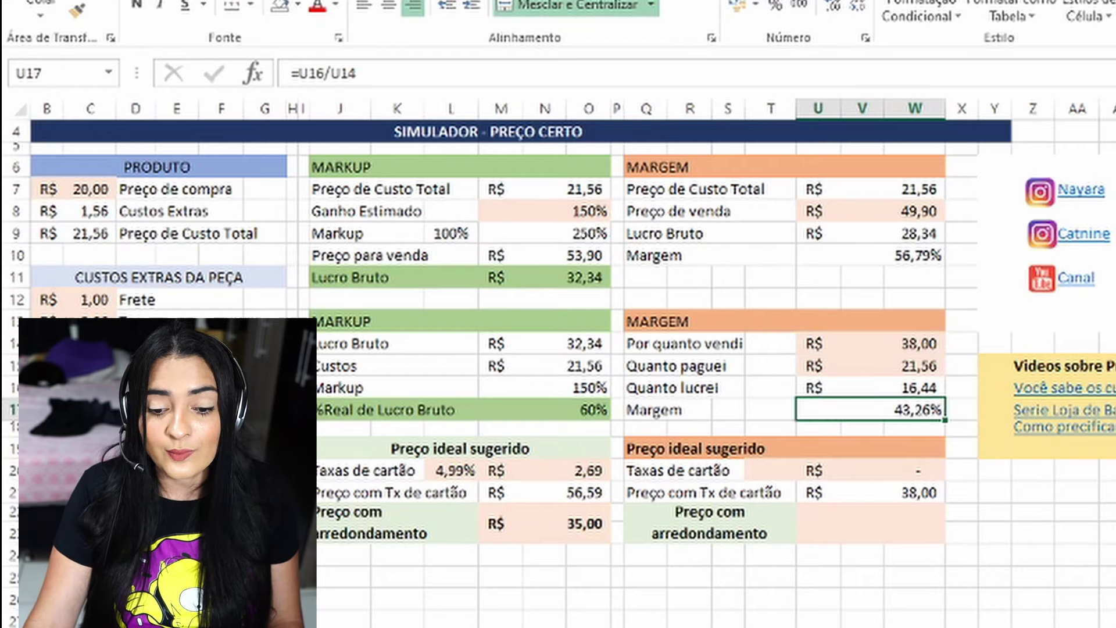
# Step: Set Por quanto vendi to 79,90 in the second MARGEM block and check the Margem
pyautogui.click(929, 348)
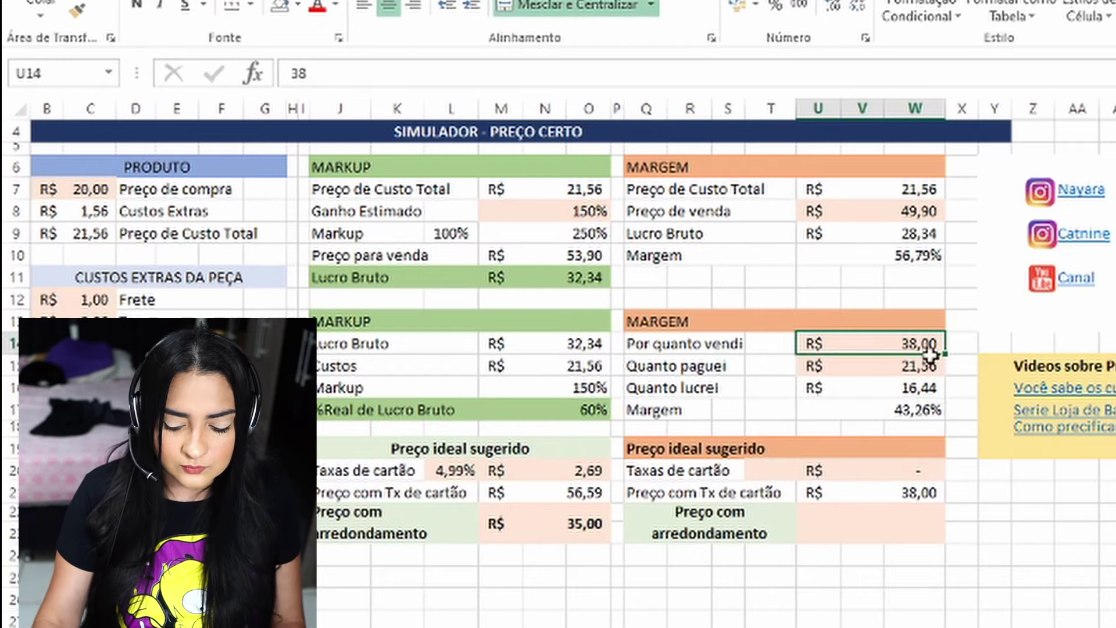
pyautogui.write('79,9')
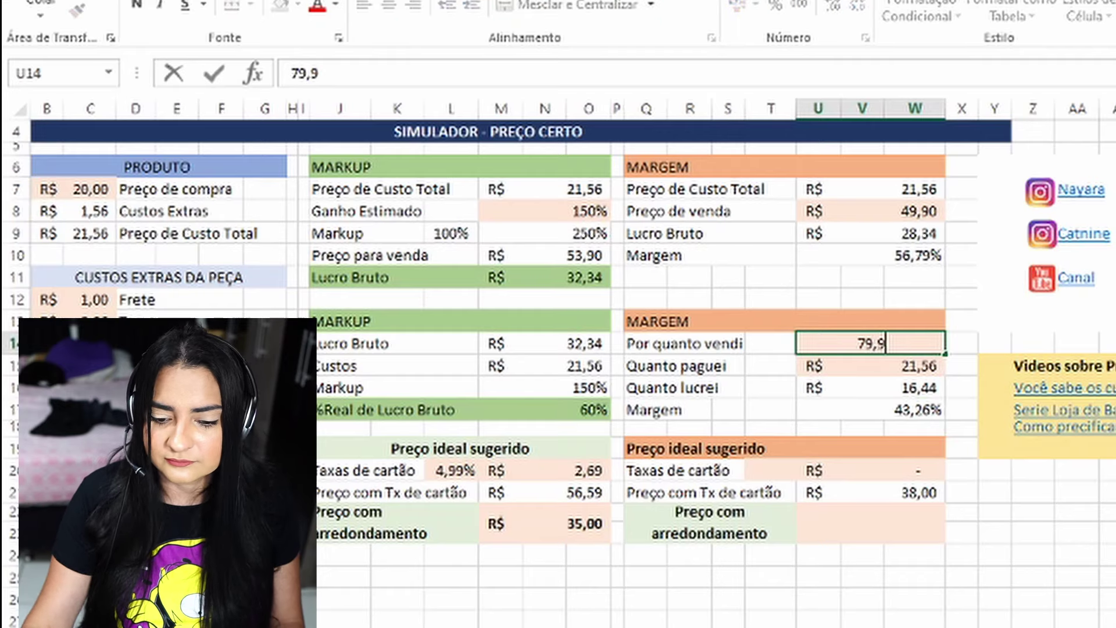
pyautogui.press('Return')
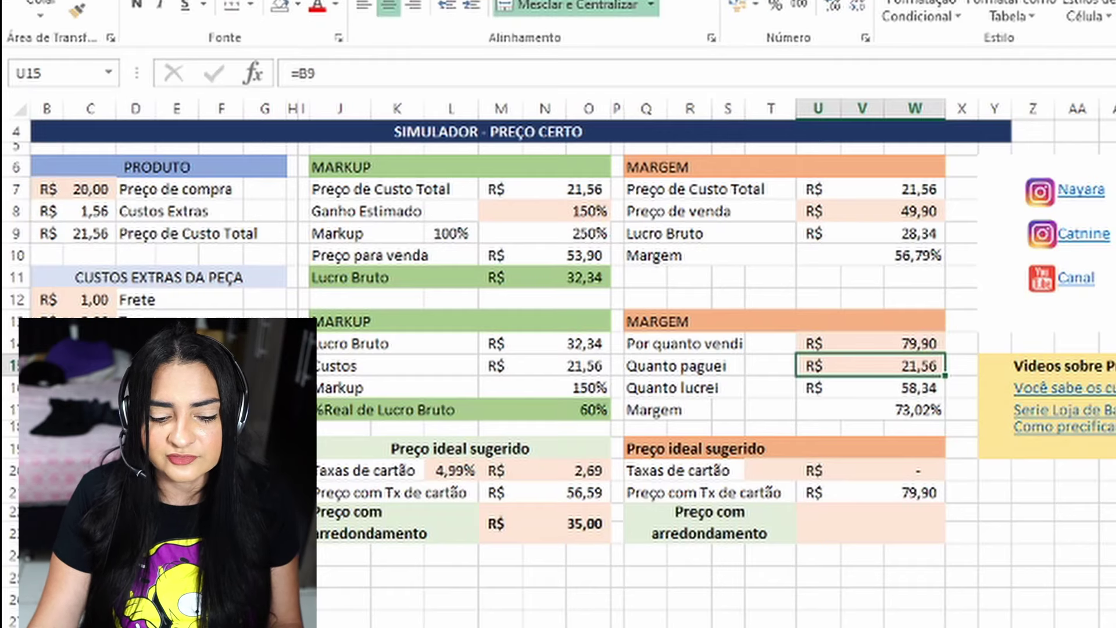
pyautogui.click(889, 411)
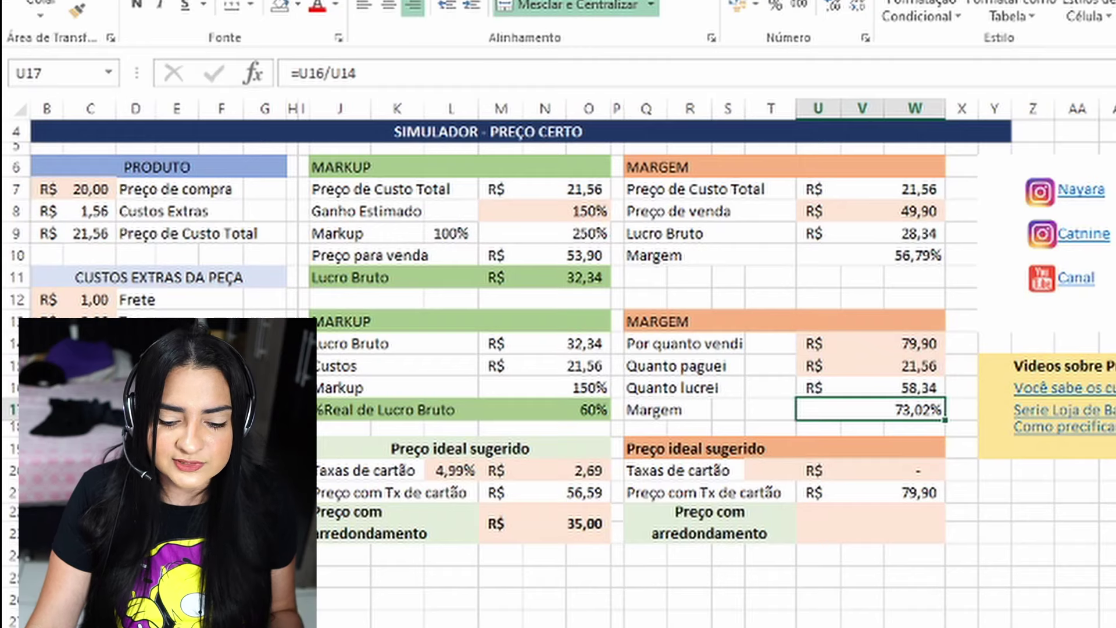
# Step: Enter 4,99% as the Taxas de cartão under the MARGEM Preço ideal sugerido and check the card fee and Preço com Tx de cartão formulas
pyautogui.click(917, 499)
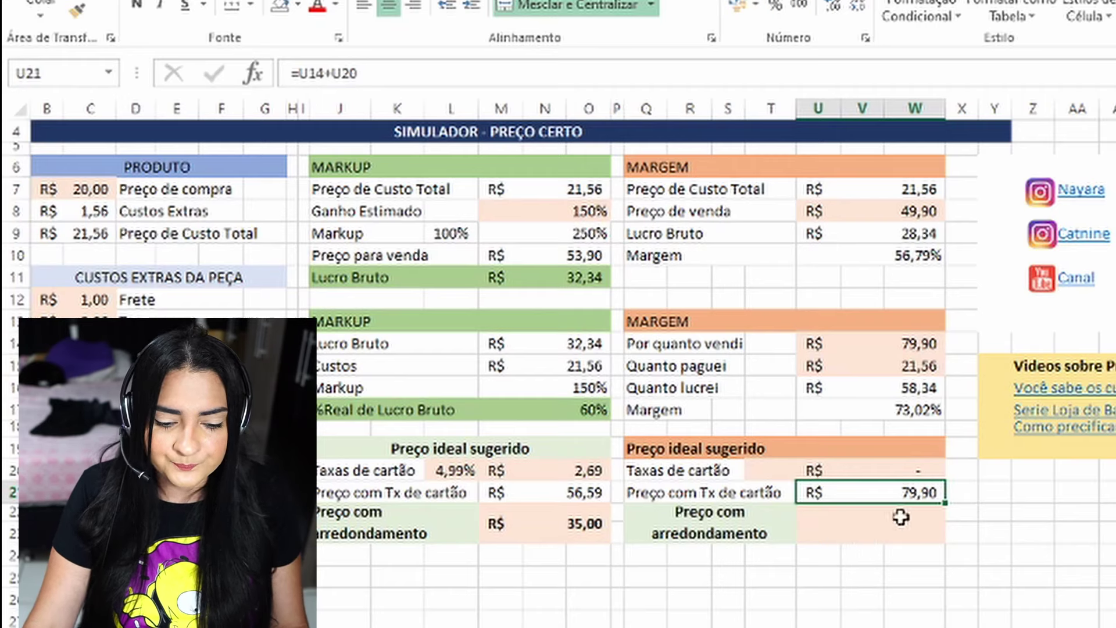
pyautogui.click(724, 472)
pyautogui.click(767, 470)
pyautogui.moveTo(767, 450); pyautogui.dragTo(936, 524)
pyautogui.click(1076, 532)
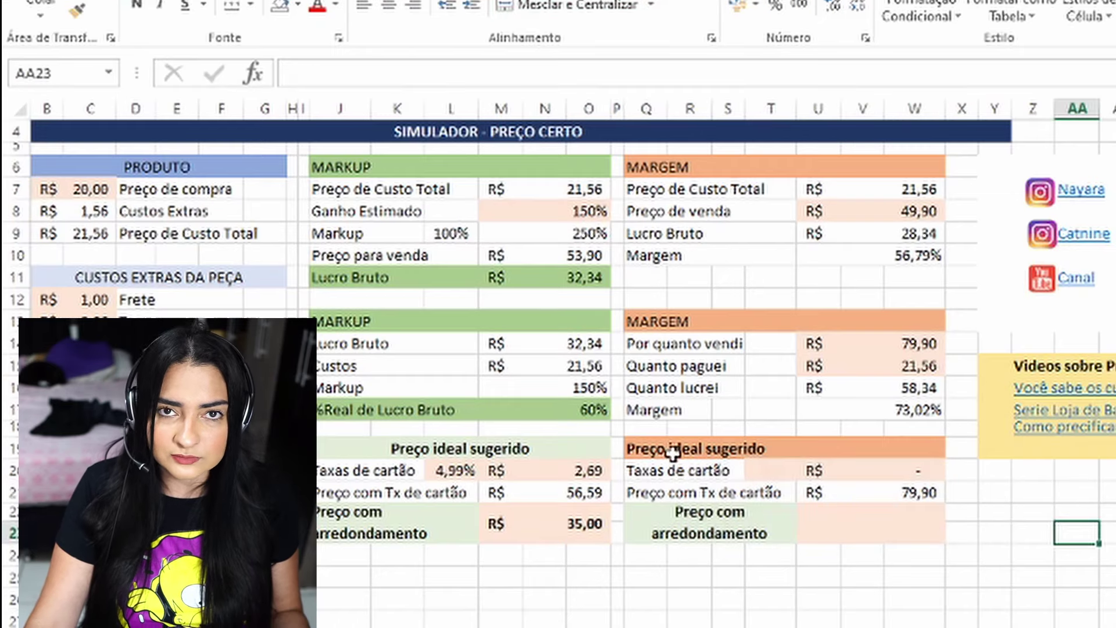
pyautogui.click(775, 469)
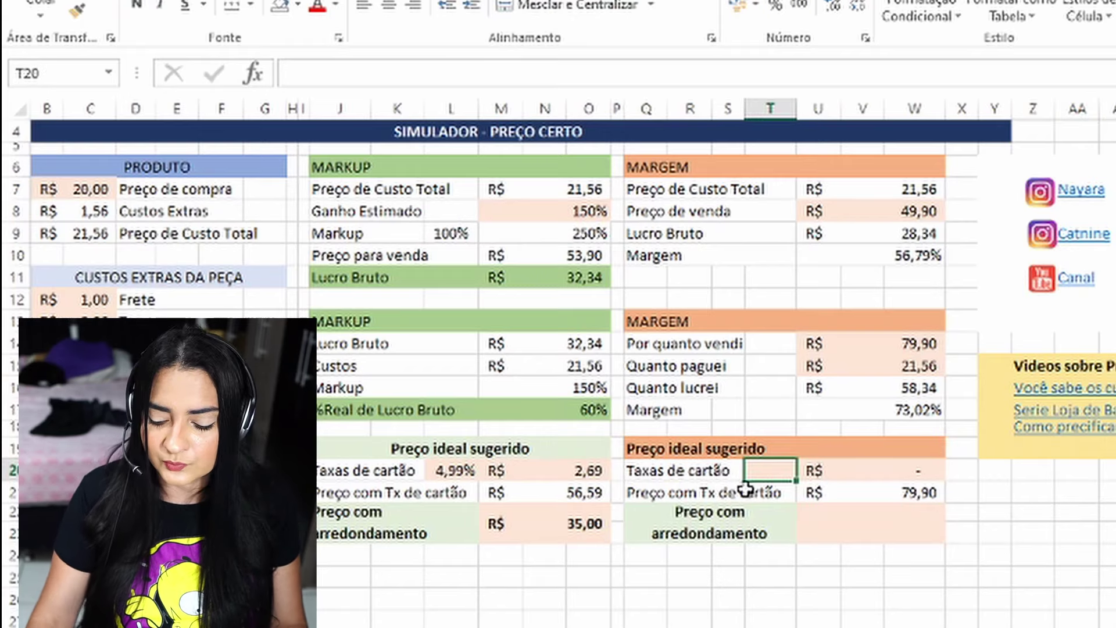
pyautogui.write('4,99')
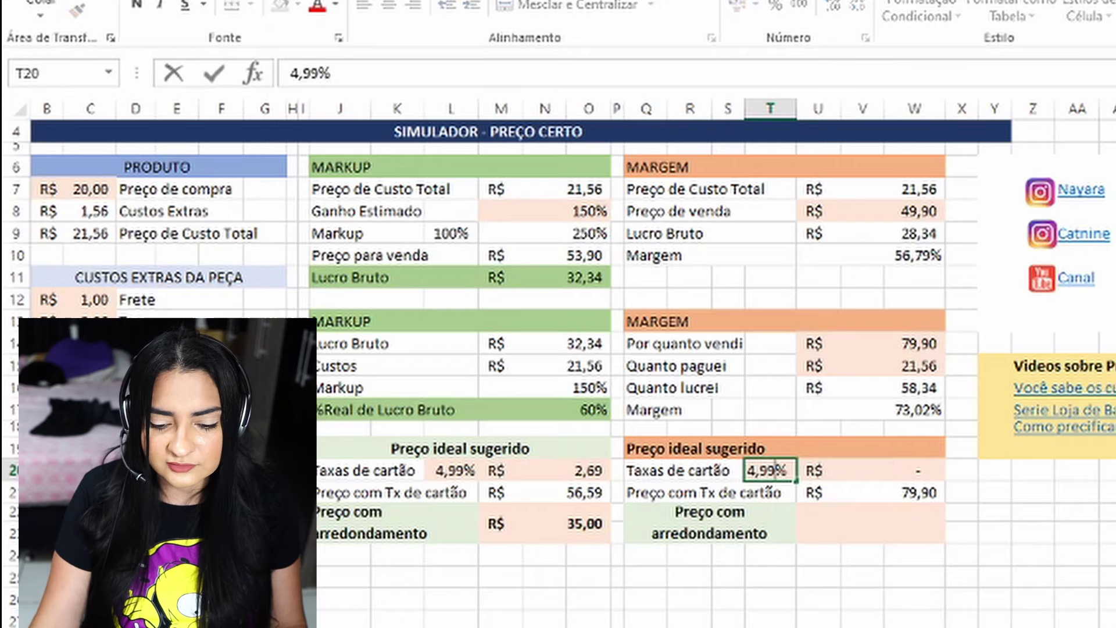
pyautogui.press('Return')
pyautogui.press('Left')
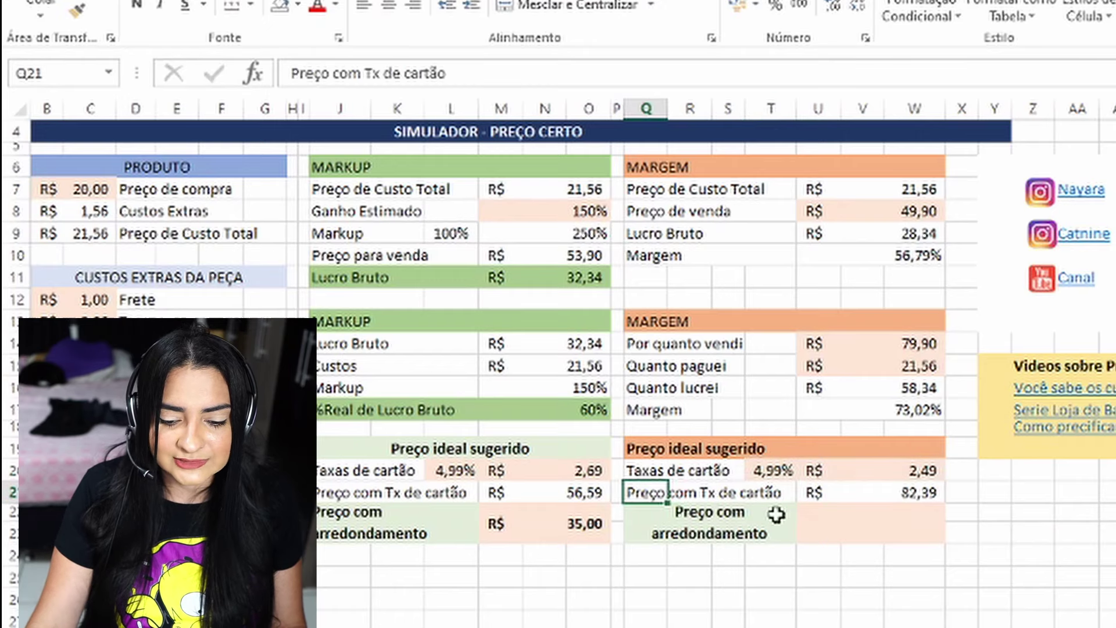
pyautogui.click(856, 491)
pyautogui.doubleClick(889, 468)
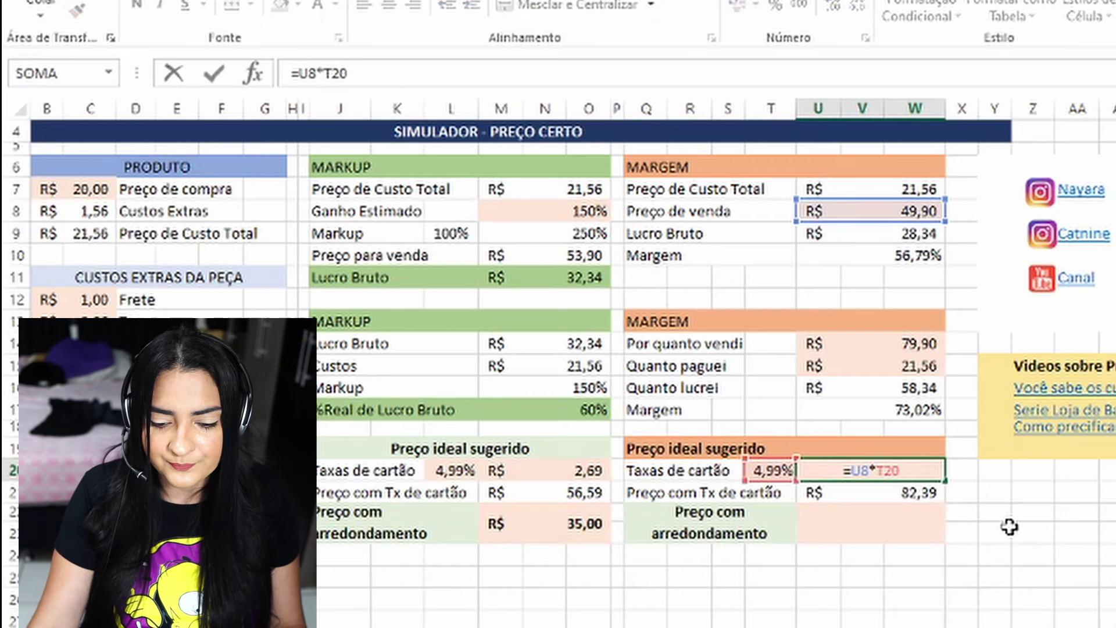
pyautogui.click(895, 488)
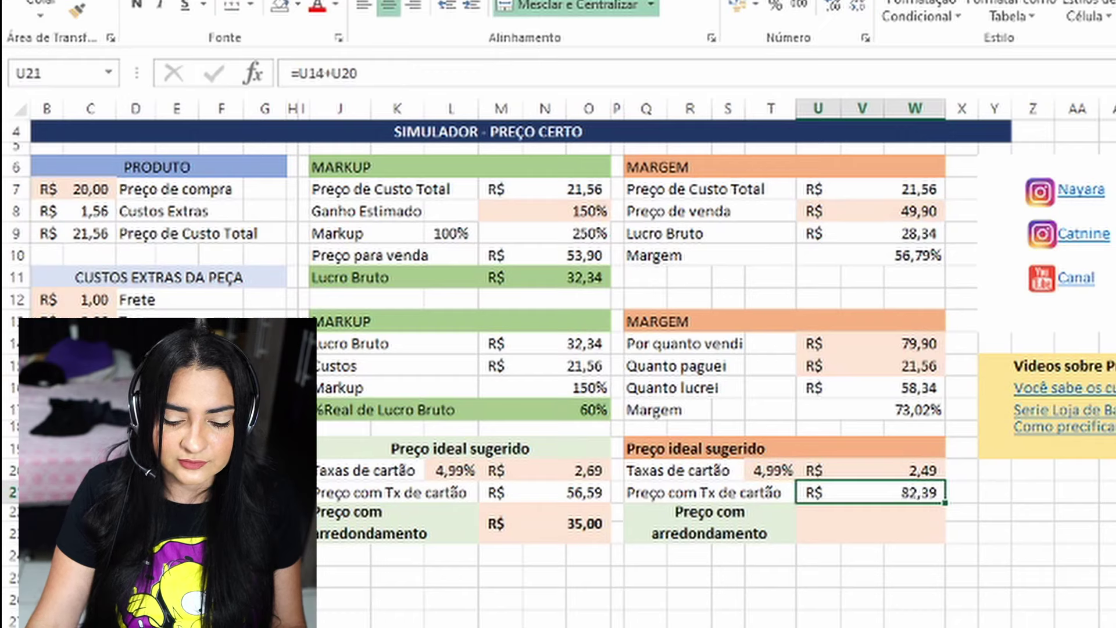
# Step: Set the MARGEM Preço com arredondamento to 85,00 under Preço ideal sugerido
pyautogui.click(875, 520)
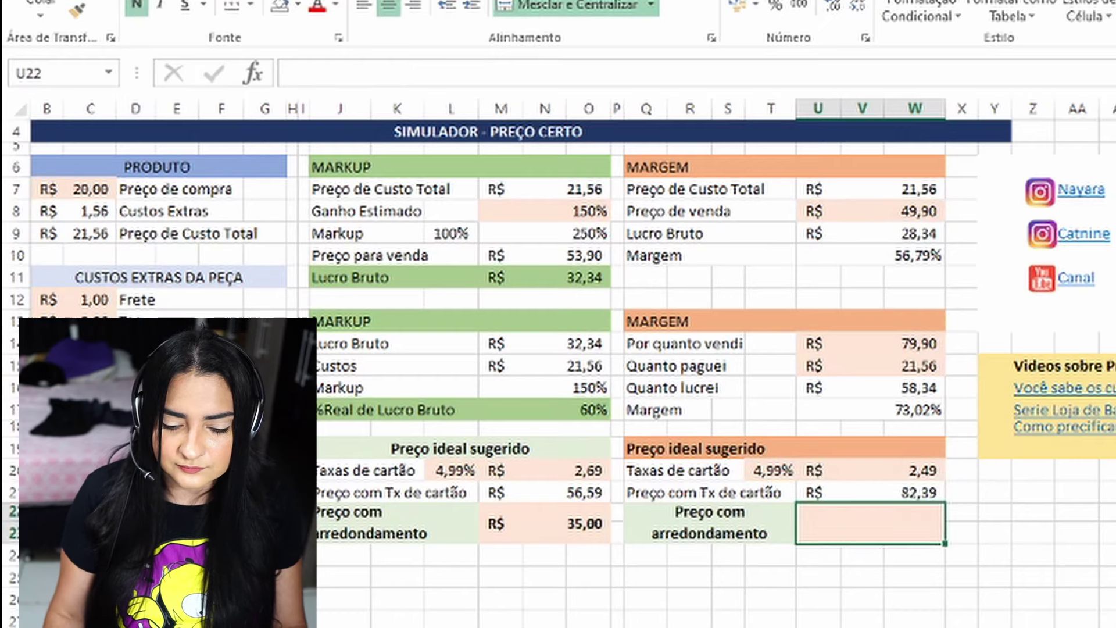
pyautogui.write('85,00')
pyautogui.press('Return')
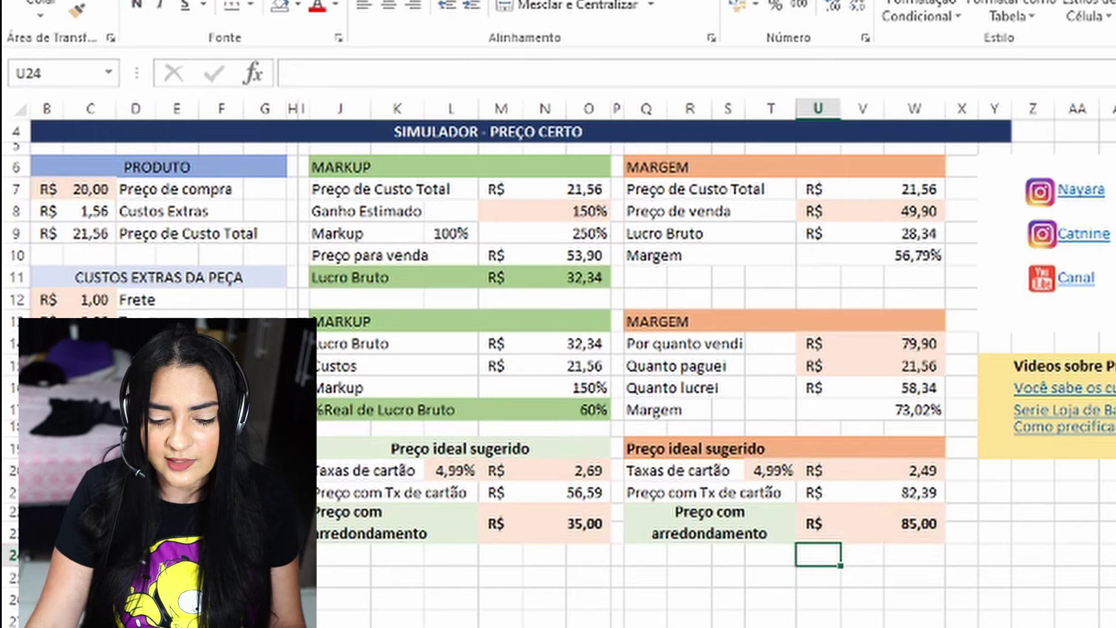
pyautogui.click(890, 529)
pyautogui.scroll(1, 890, 529)
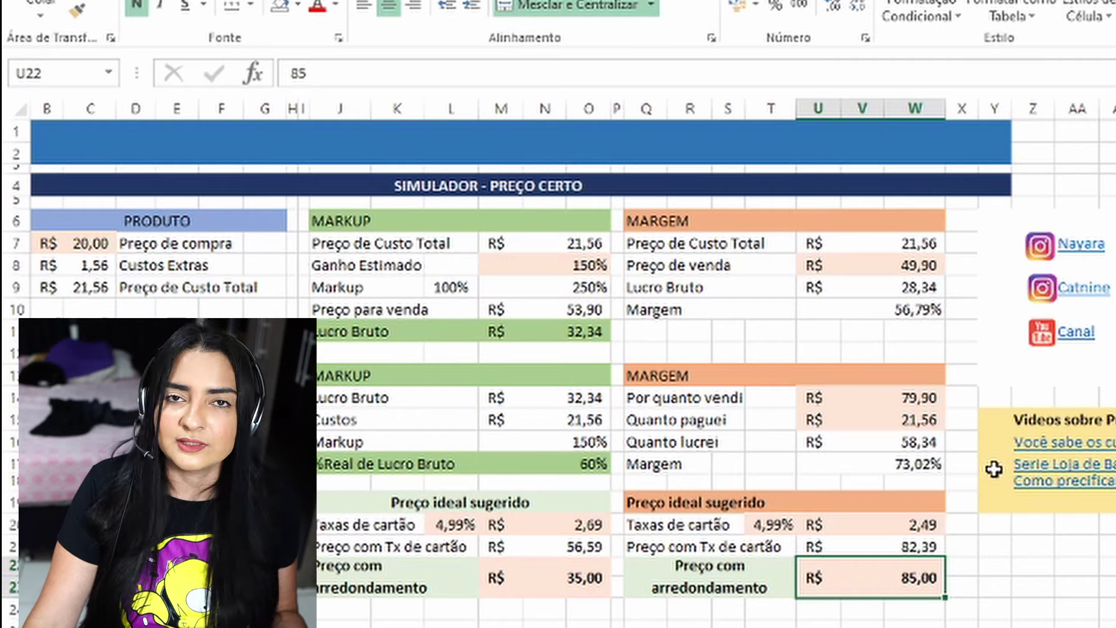
# Step: Open the linked "Você sabe os custos" video on YouTube, look at its title, and return to the spreadsheet
pyautogui.click(1087, 443)
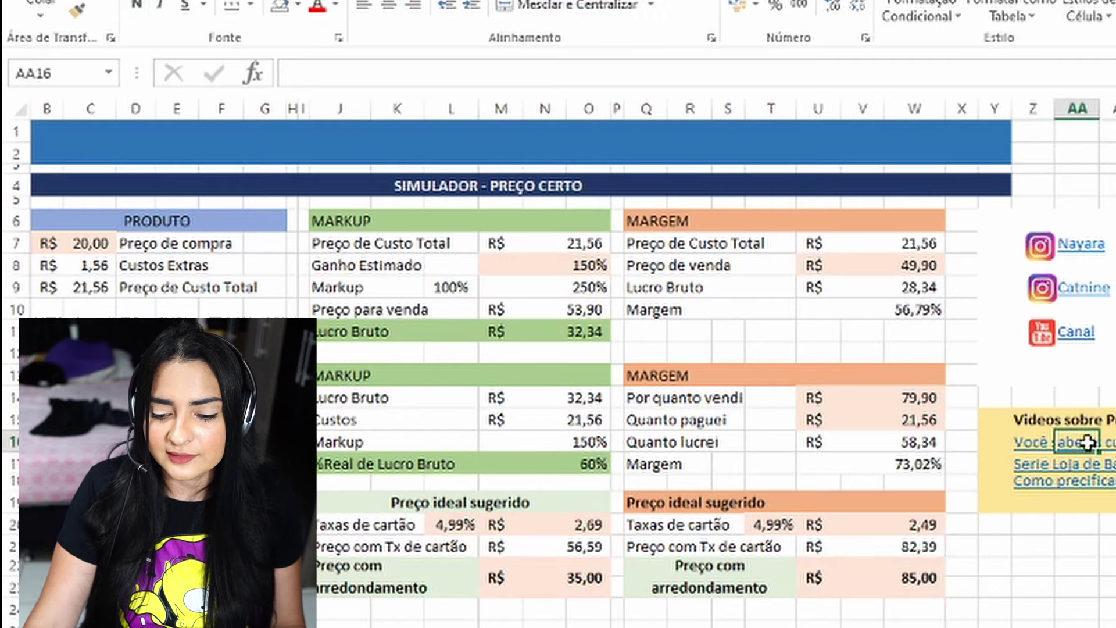
pyautogui.click(1032, 443)
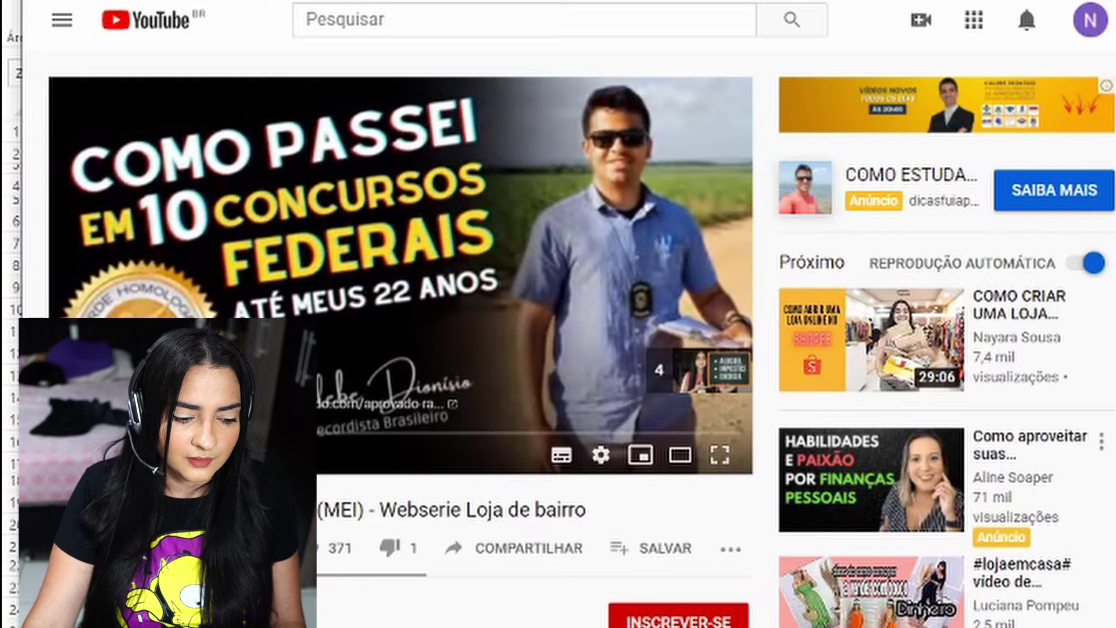
pyautogui.moveTo(318, 511); pyautogui.dragTo(590, 523)
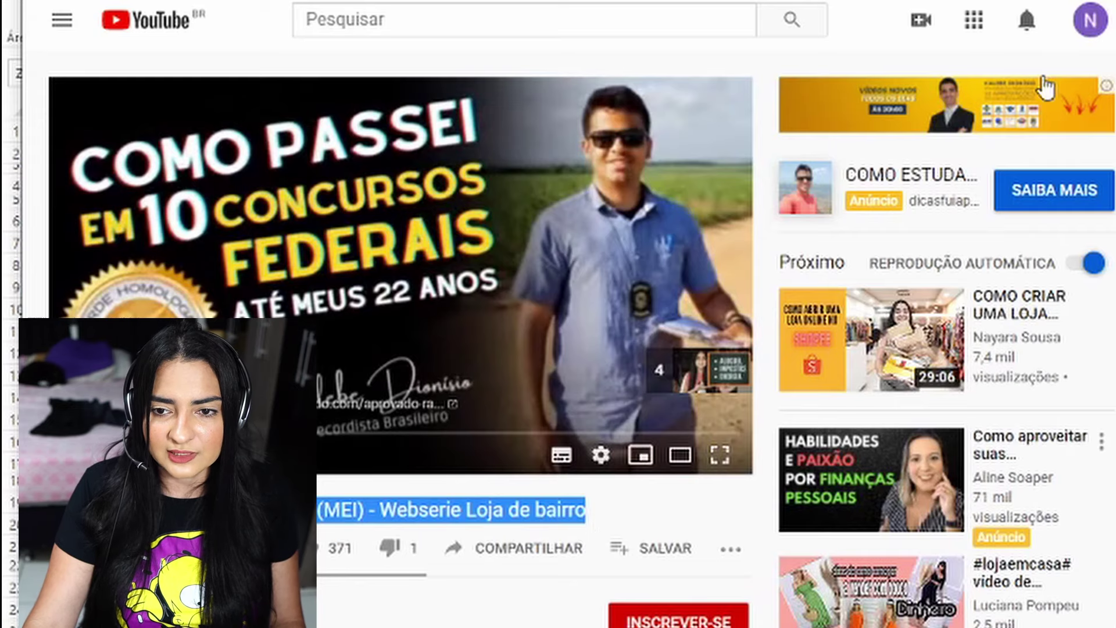
pyautogui.hotkey('alt', 'Tab')
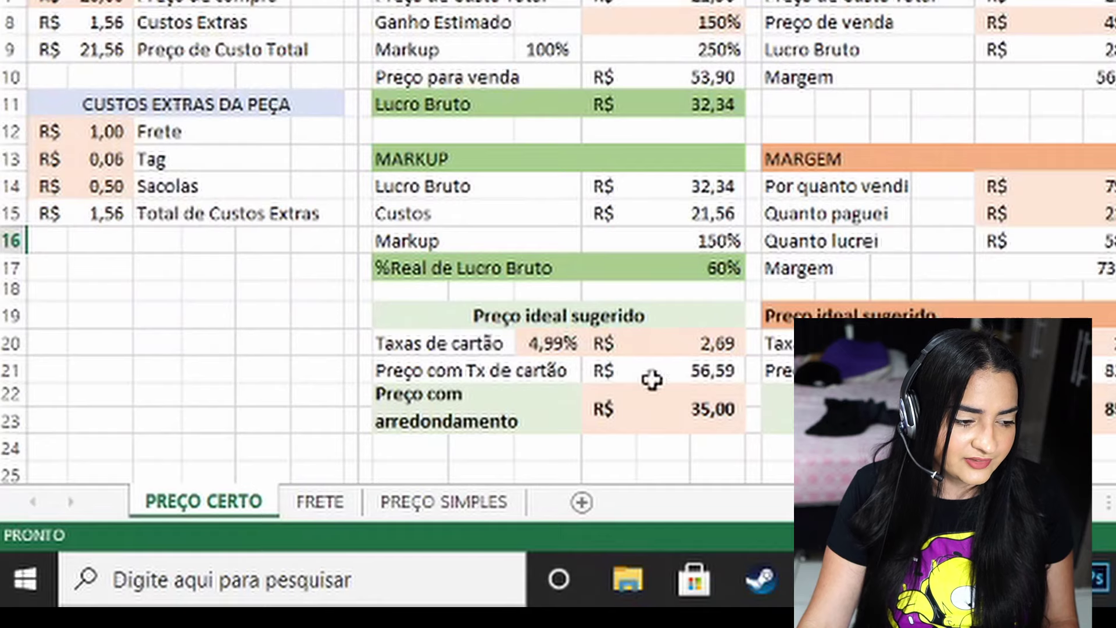
# Step: On the FRETE sheet, enter 70 as Valor pago no frete and 120 as Quantidade de peças under Custos frete
pyautogui.click(319, 501)
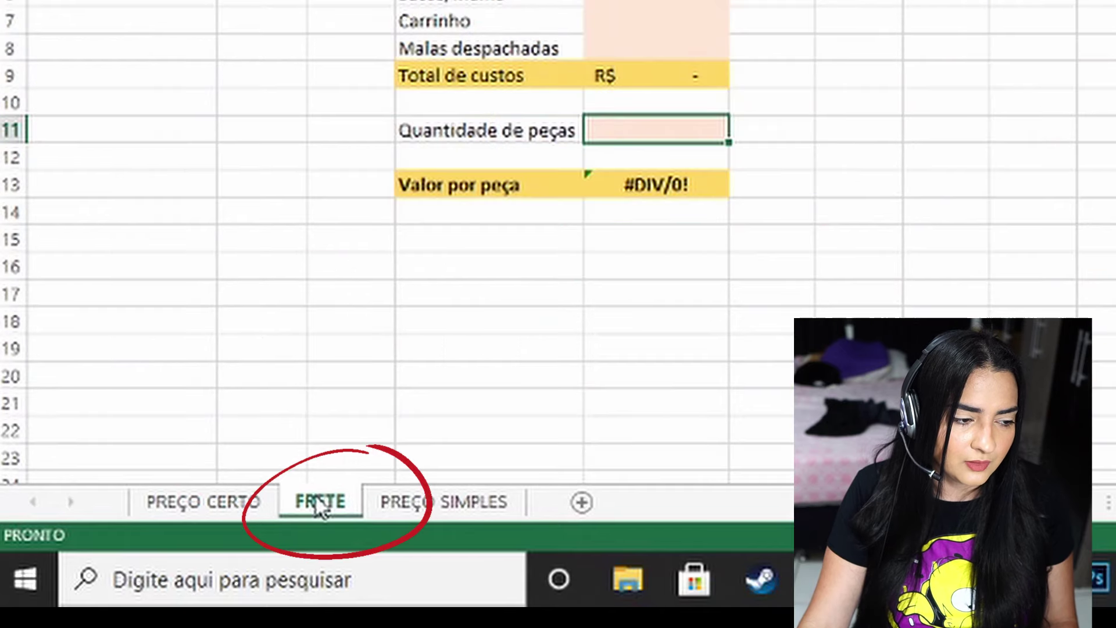
pyautogui.click(221, 152)
pyautogui.moveTo(521, 128); pyautogui.dragTo(570, 396)
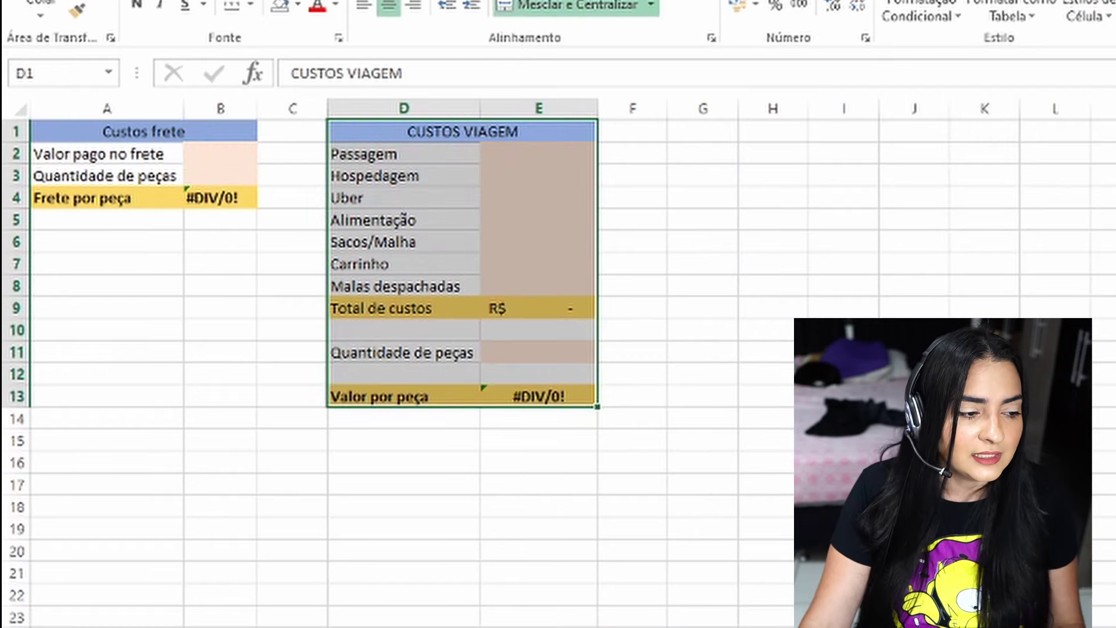
pyautogui.click(255, 153)
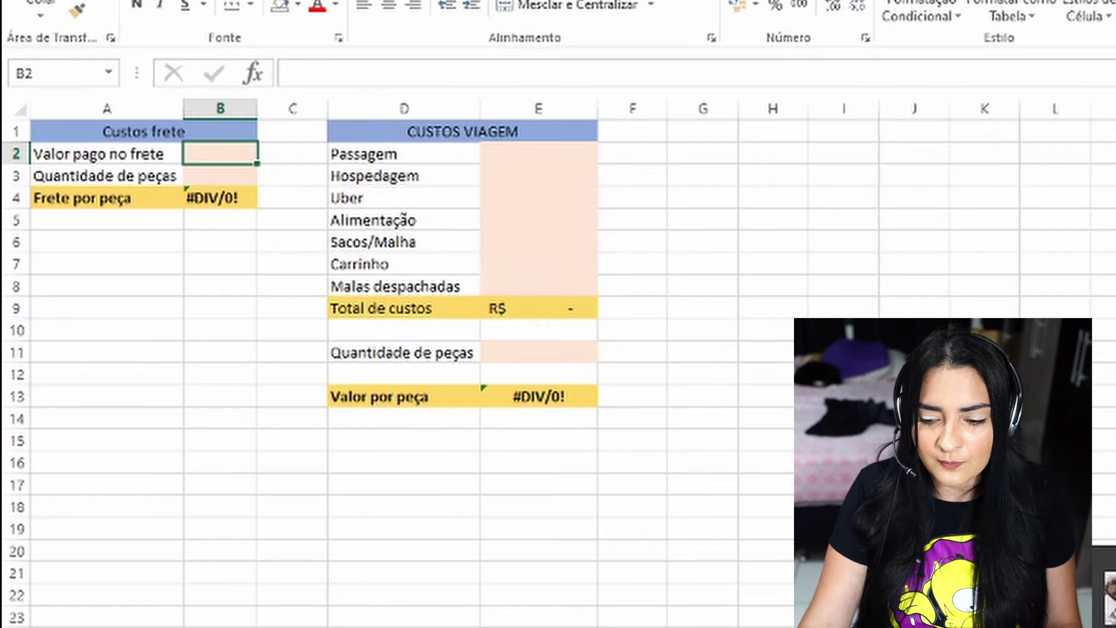
pyautogui.click(219, 171)
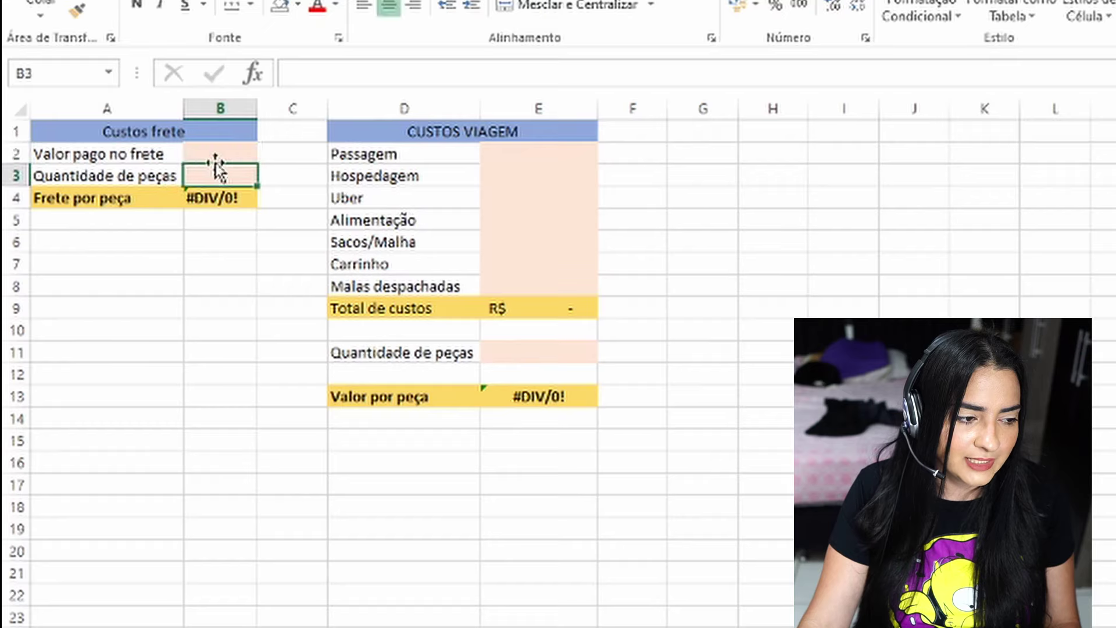
pyautogui.click(222, 154)
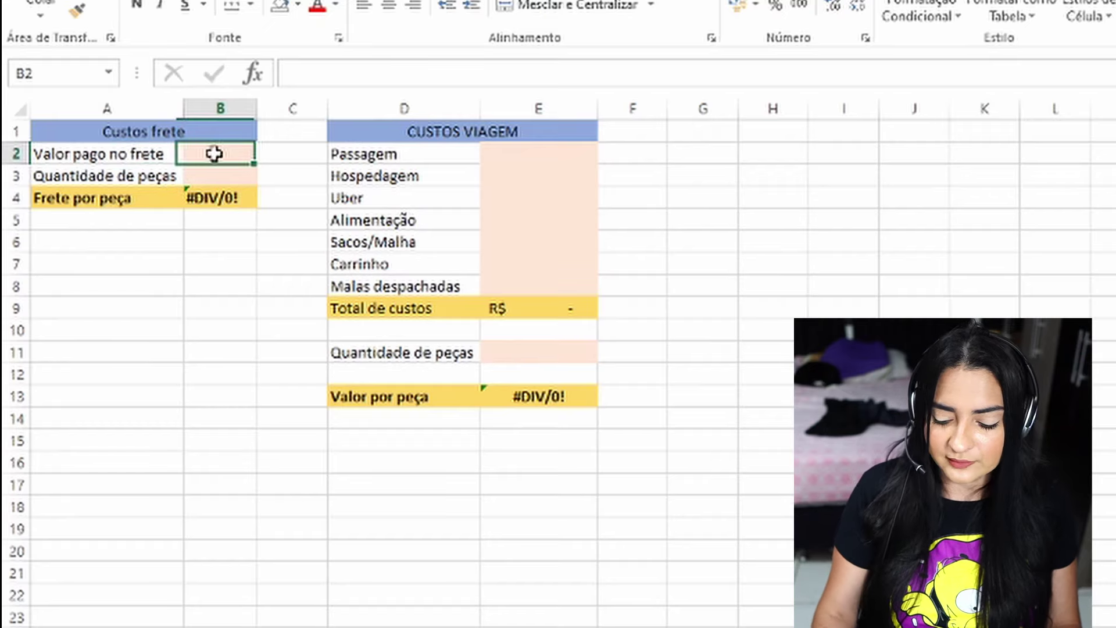
pyautogui.write('70')
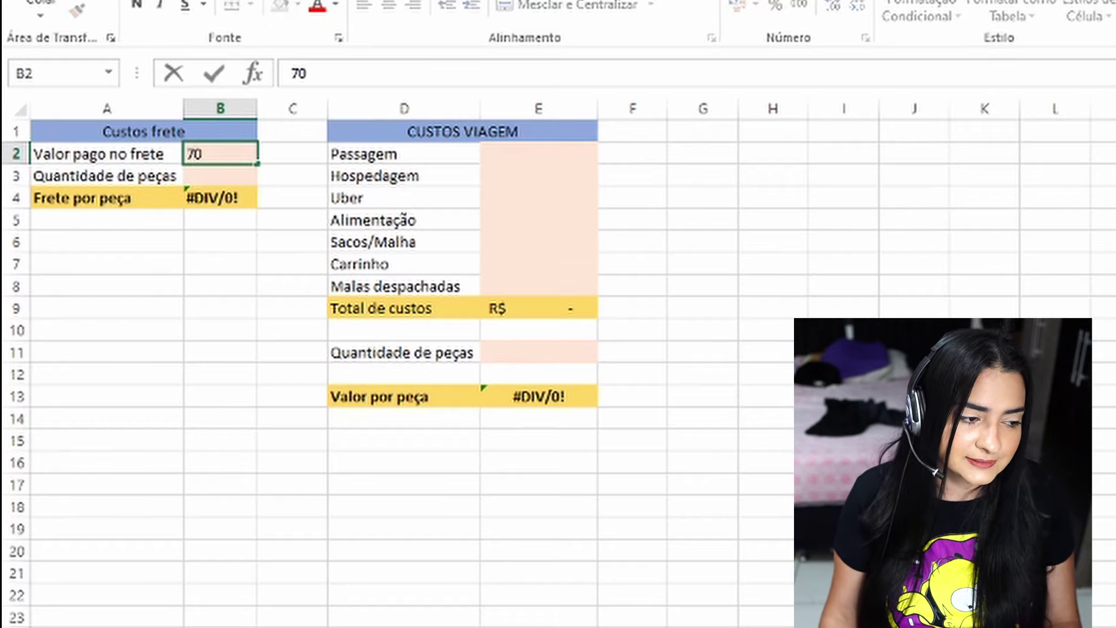
pyautogui.press('Return')
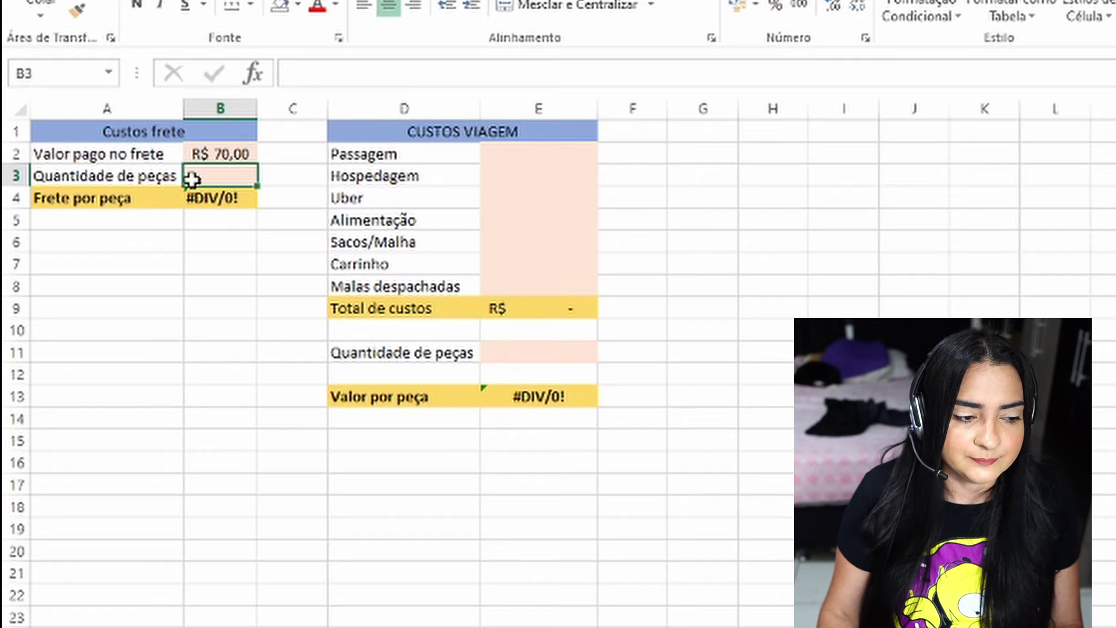
pyautogui.write('120')
pyautogui.press('Return')
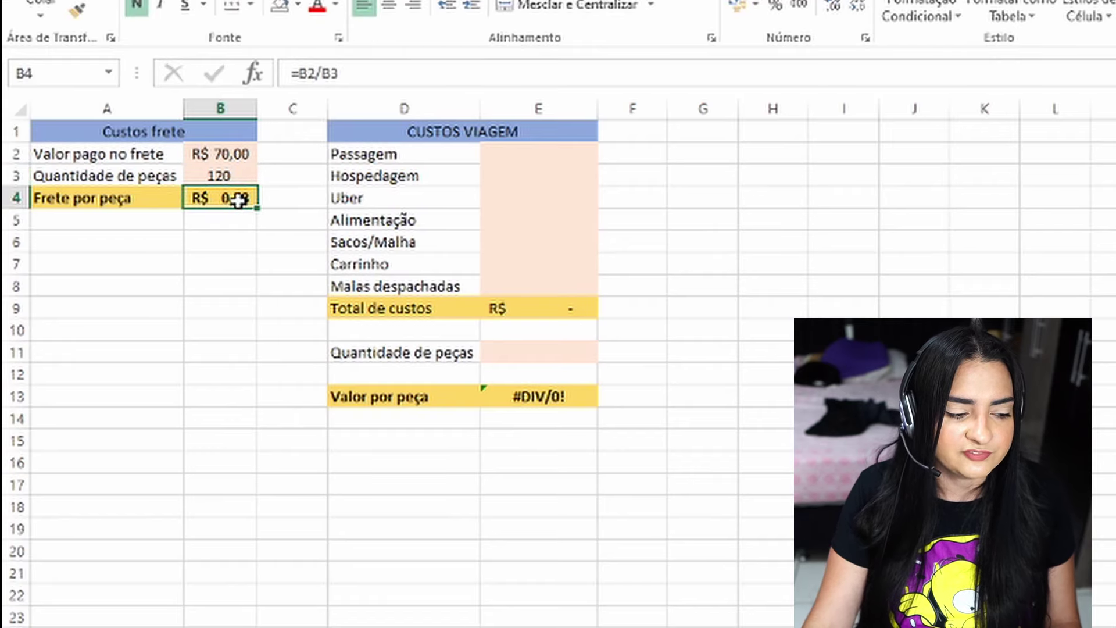
# Step: Check the Frete por peça result and its formula in the Custos frete table
pyautogui.moveTo(38, 202); pyautogui.dragTo(187, 199)
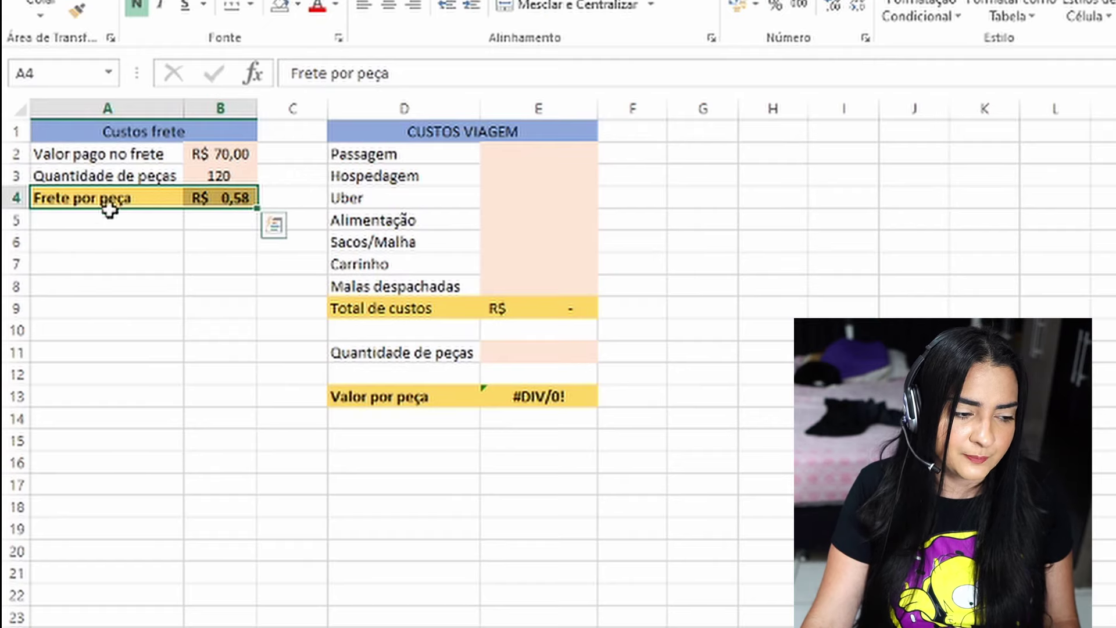
pyautogui.click(224, 200)
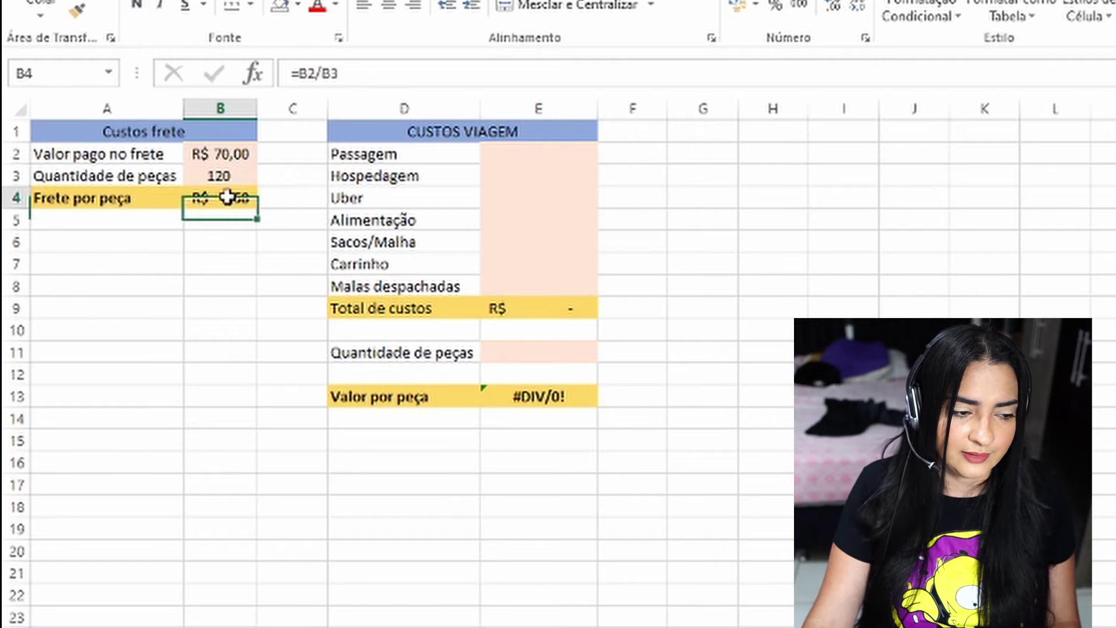
pyautogui.click(221, 232)
pyautogui.click(226, 199)
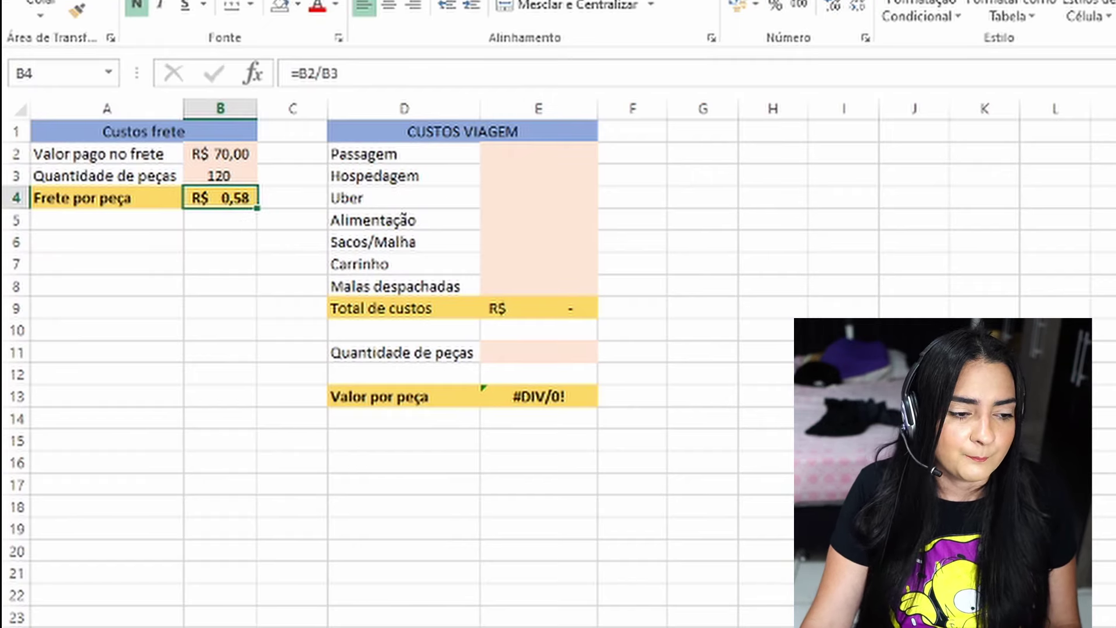
pyautogui.click(401, 155)
pyautogui.click(251, 197)
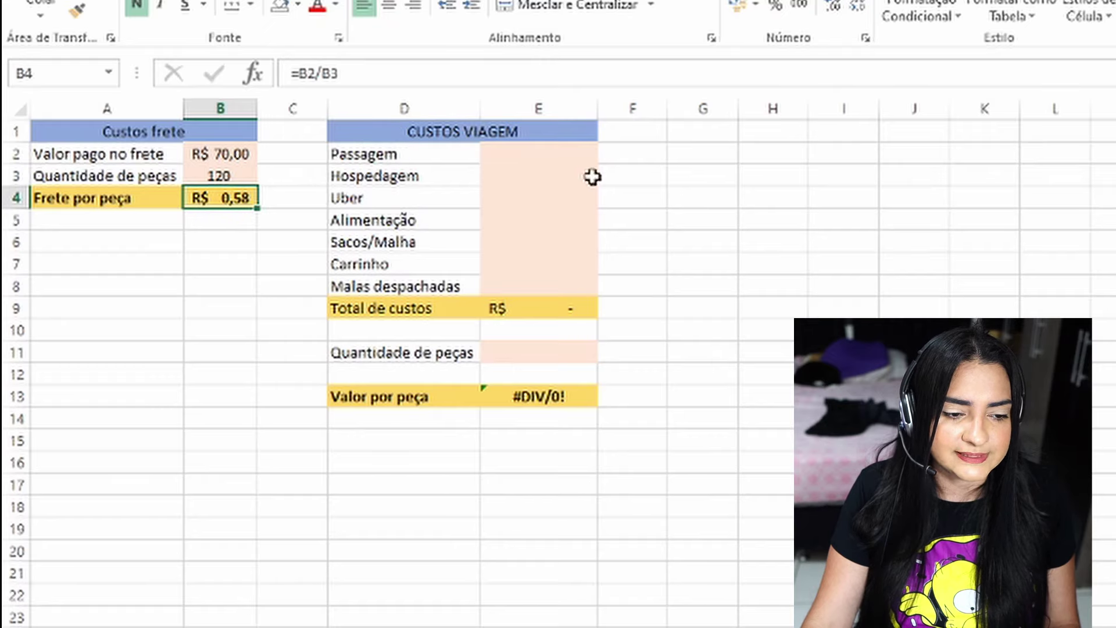
# Step: Under CUSTOS VIAGEM, enter Passagem 550, Hospedagem 210, Uber 100 and Alimentação 120
pyautogui.click(516, 155)
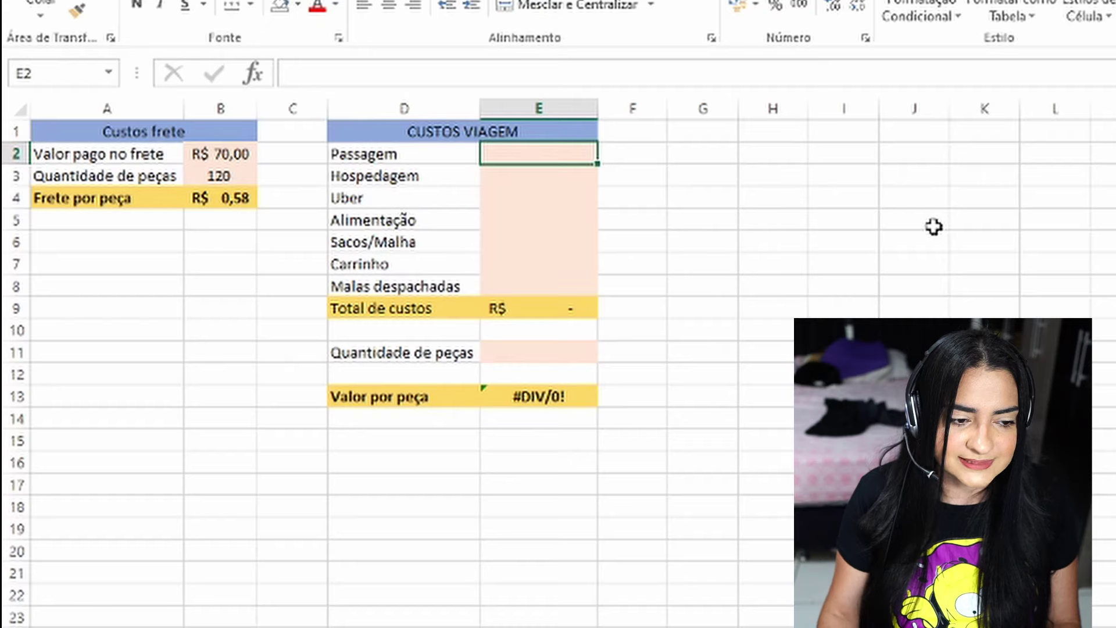
pyautogui.write('550')
pyautogui.press('Return')
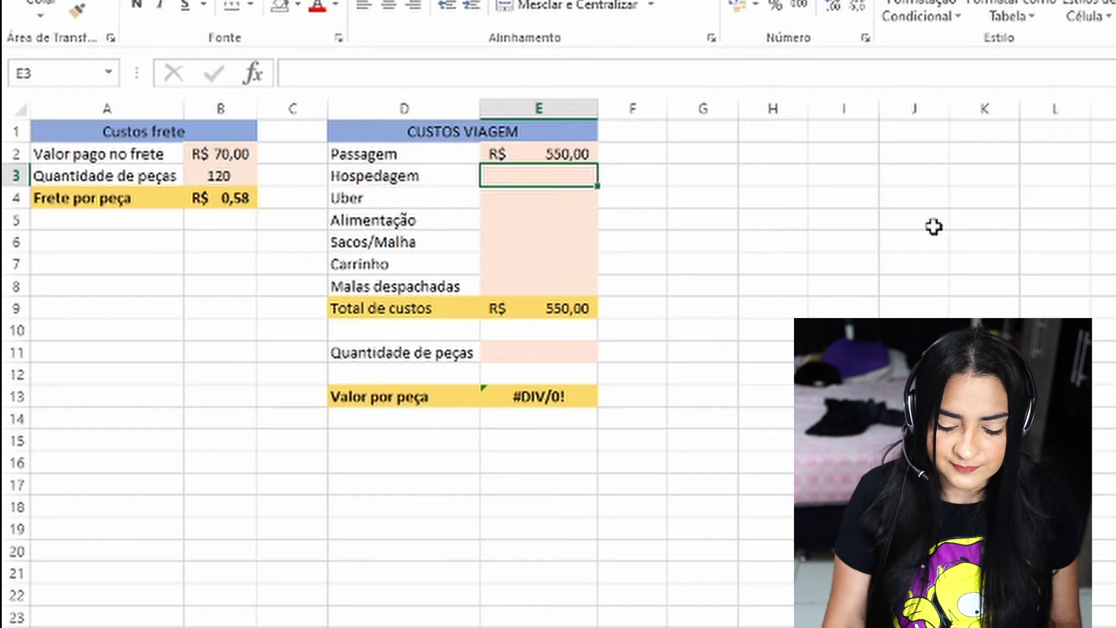
pyautogui.write('210')
pyautogui.press('Return')
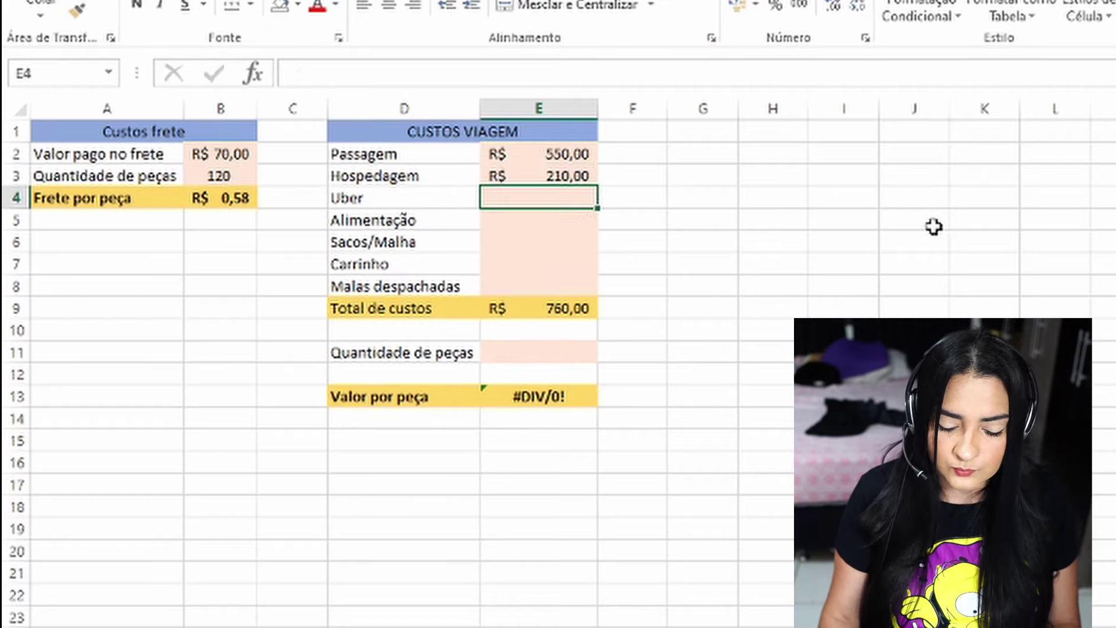
pyautogui.write('100')
pyautogui.press('Return')
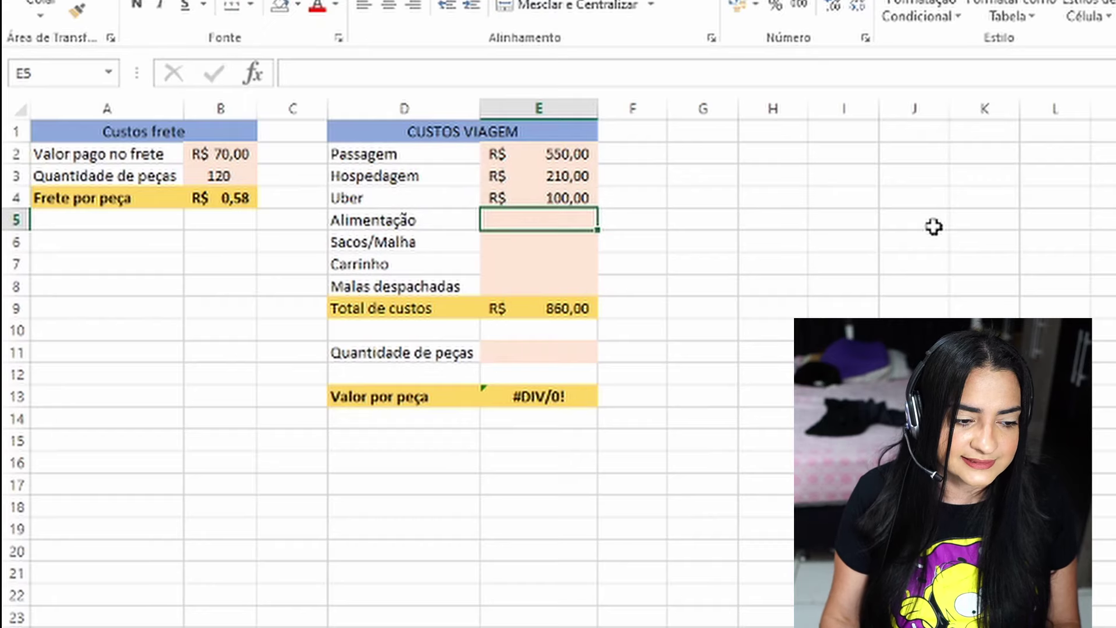
pyautogui.write('120')
pyautogui.press('Return')
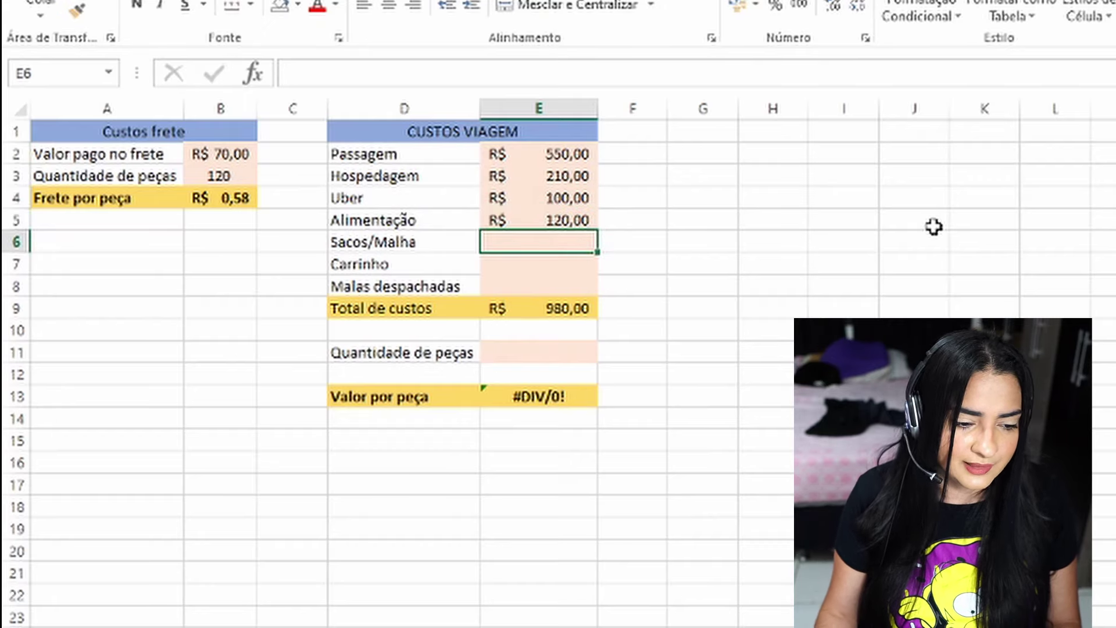
# Step: Complete the CUSTOS VIAGEM costs with Sacos/Malha 20, Carrinho 60 and Malas despachadas 350
pyautogui.write('20')
pyautogui.press('Return')
pyautogui.write('60')
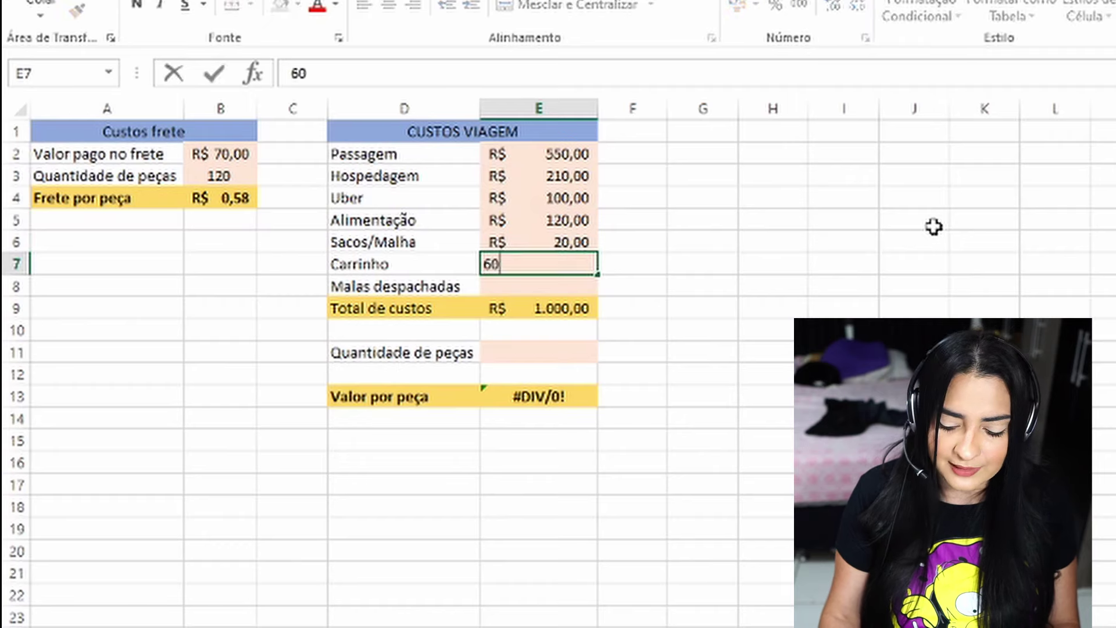
pyautogui.press('Return')
pyautogui.write('350')
pyautogui.press('Return')
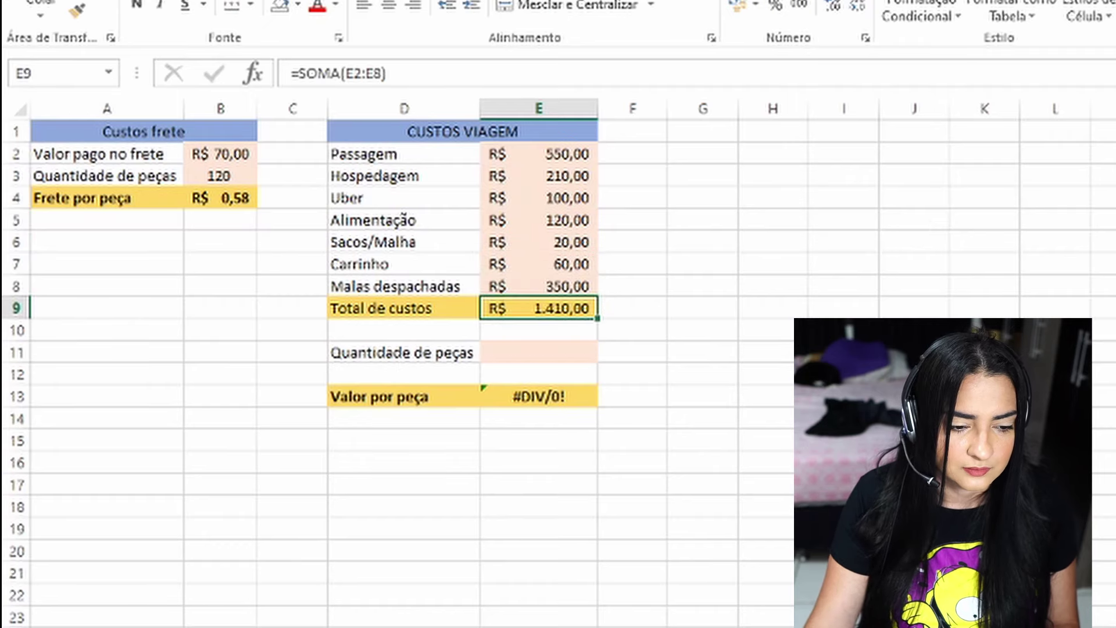
# Step: Set the CUSTOS VIAGEM Quantidade de peças to 450 and check how Valor por peça is calculated
pyautogui.click(590, 351)
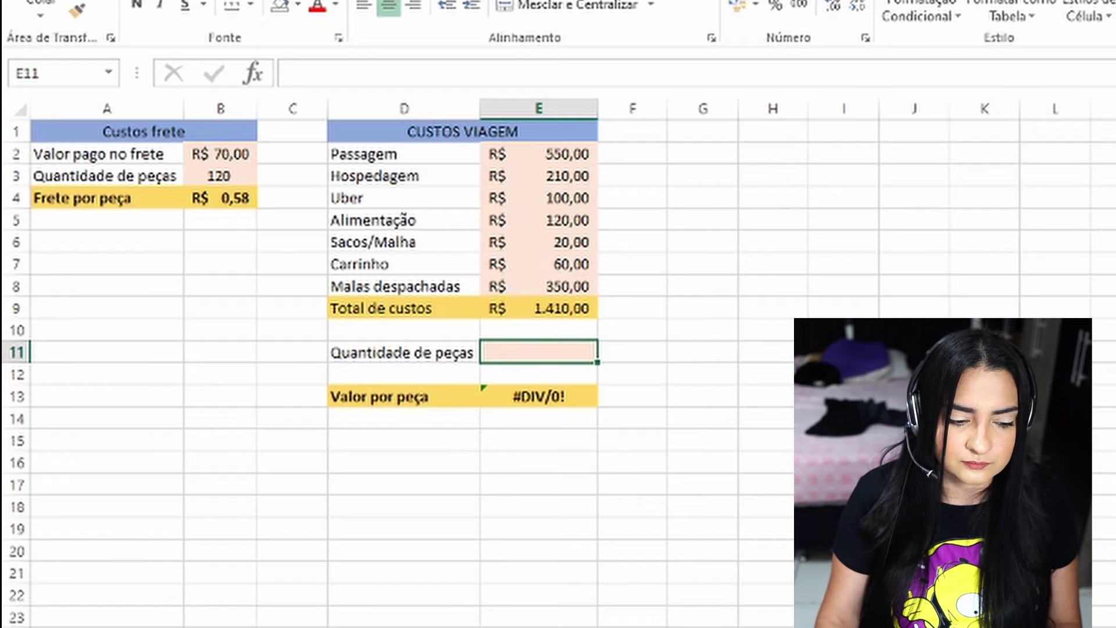
pyautogui.write('450')
pyautogui.press('Return')
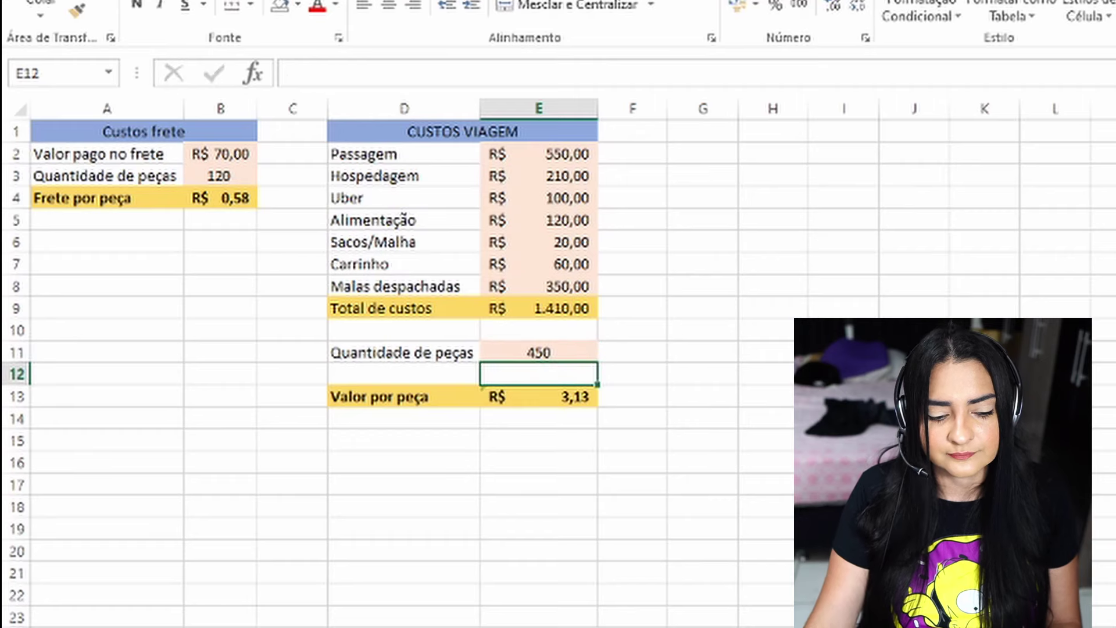
pyautogui.click(585, 396)
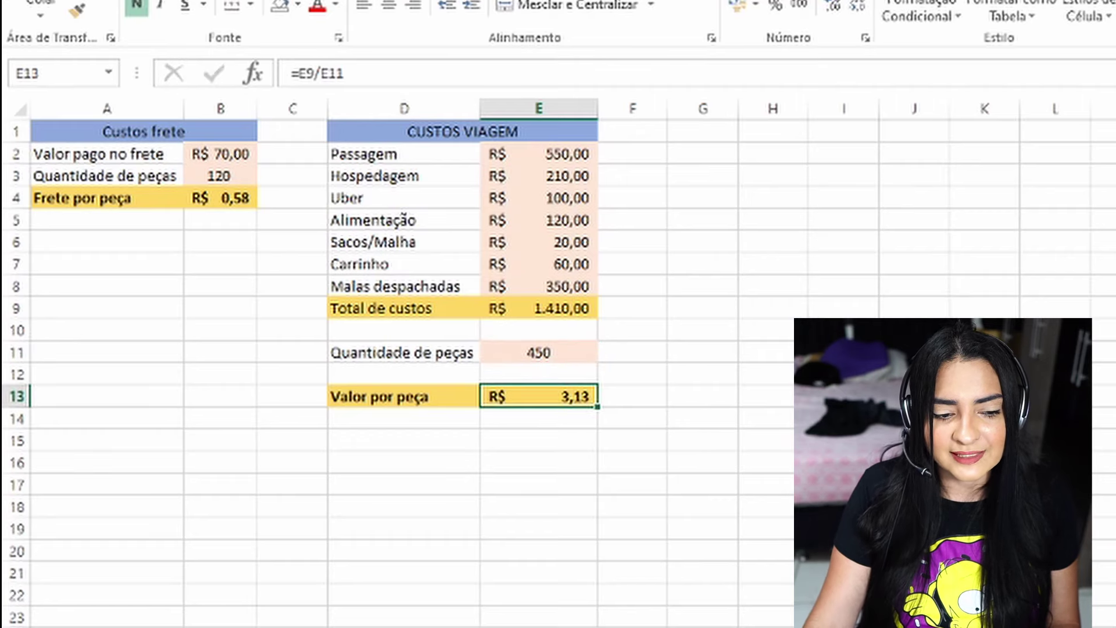
pyautogui.moveTo(378, 155); pyautogui.dragTo(590, 308)
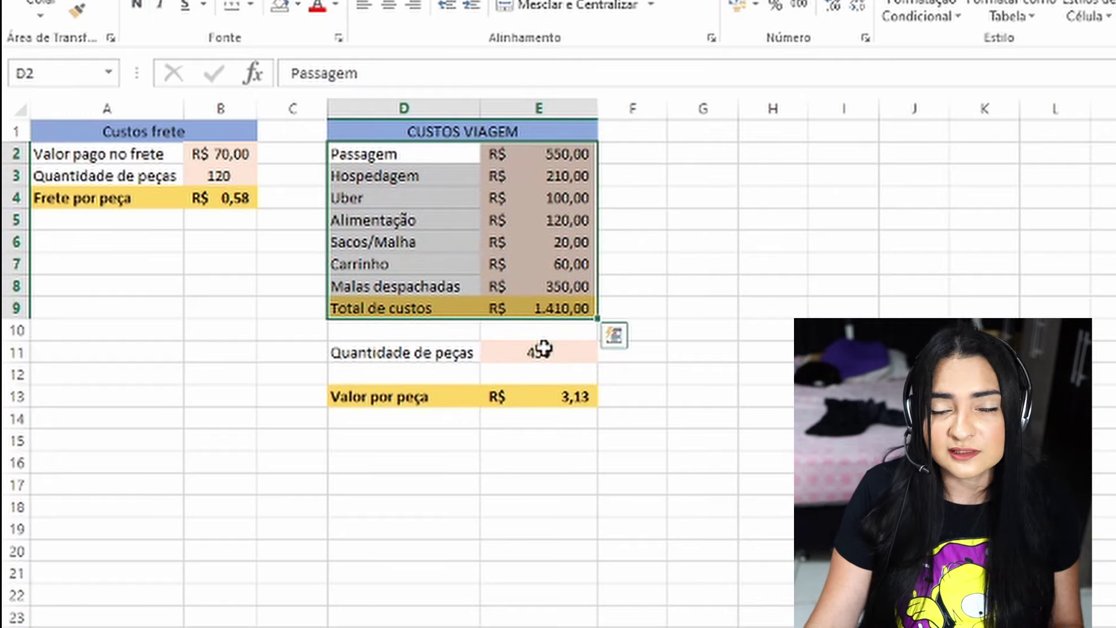
pyautogui.click(516, 348)
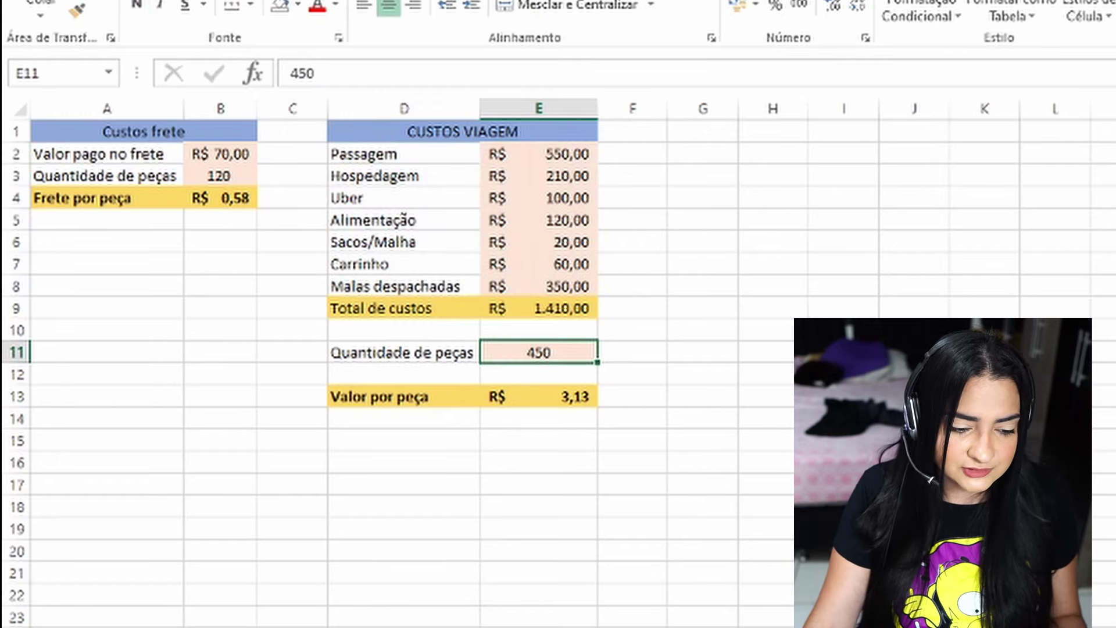
pyautogui.click(567, 395)
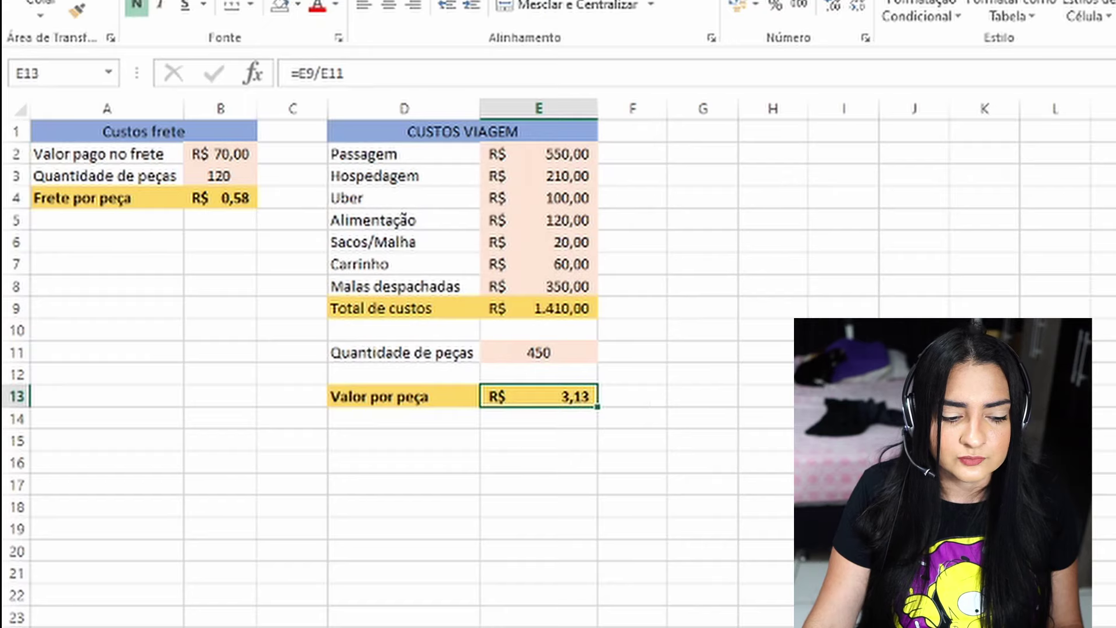
pyautogui.moveTo(419, 399); pyautogui.dragTo(535, 393)
# Step: On the MARGEM pricing sheet, examine the reference table pairing multipliers 1,5 to 3,5 with their profit percentages
pyautogui.click(544, 513)
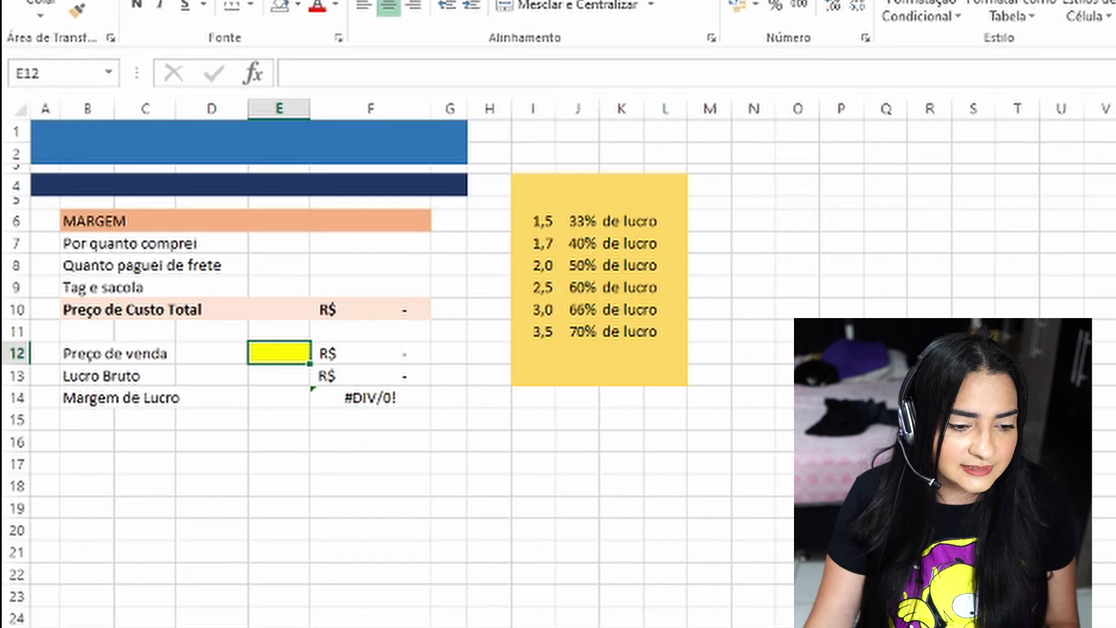
pyautogui.click(802, 244)
pyautogui.moveTo(542, 192); pyautogui.dragTo(648, 378)
pyautogui.moveTo(541, 219); pyautogui.dragTo(545, 330)
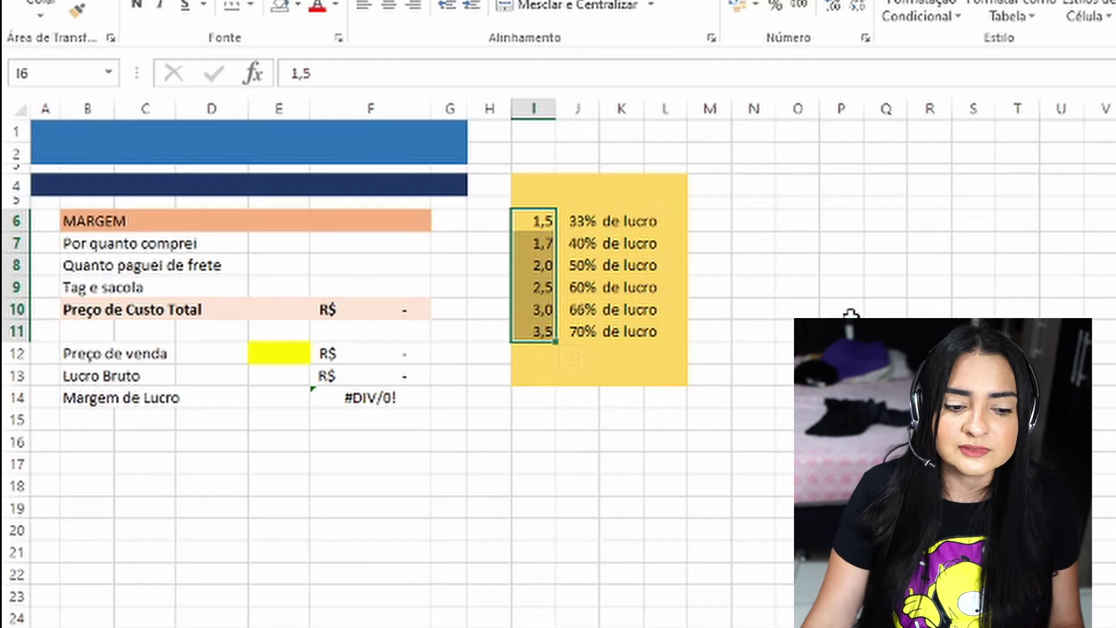
pyautogui.click(842, 313)
pyautogui.click(580, 220)
pyautogui.click(591, 250)
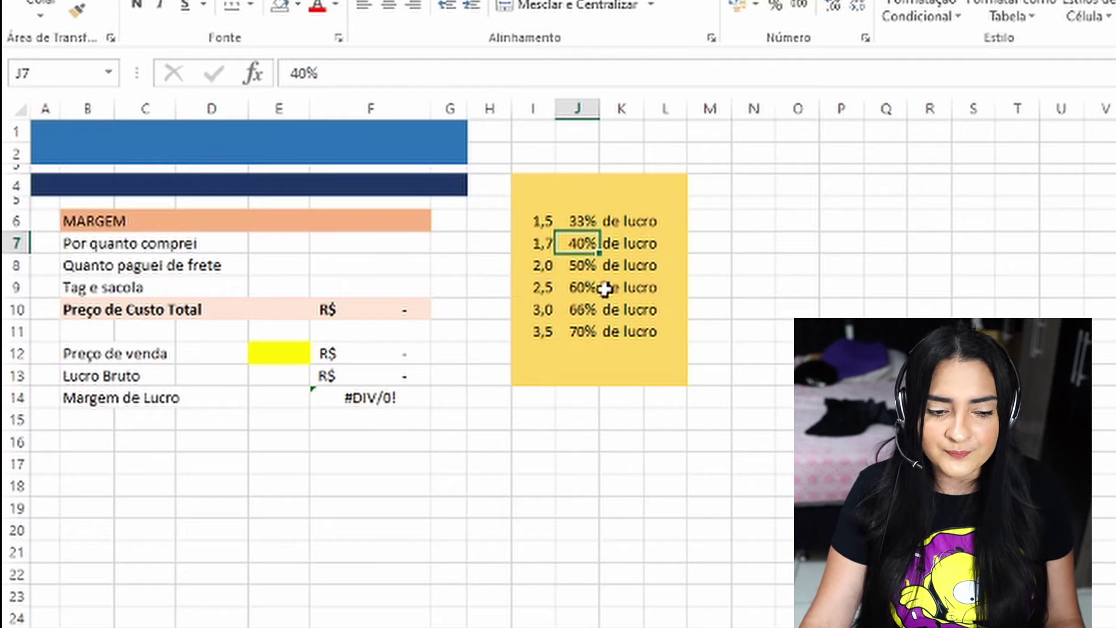
pyautogui.click(601, 328)
pyautogui.click(581, 219)
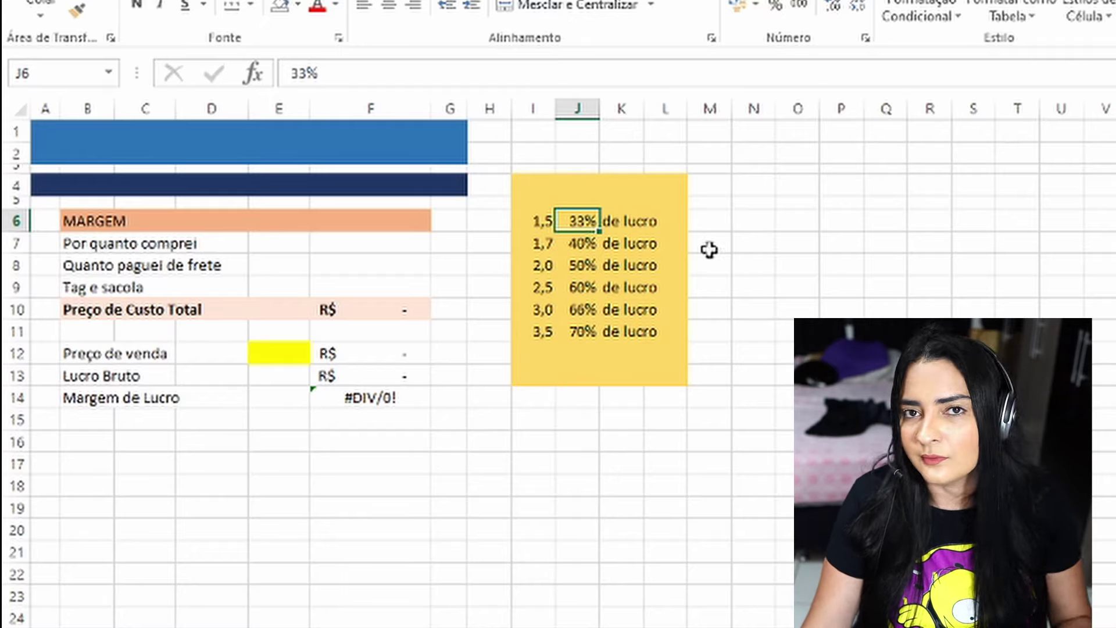
pyautogui.click(541, 215)
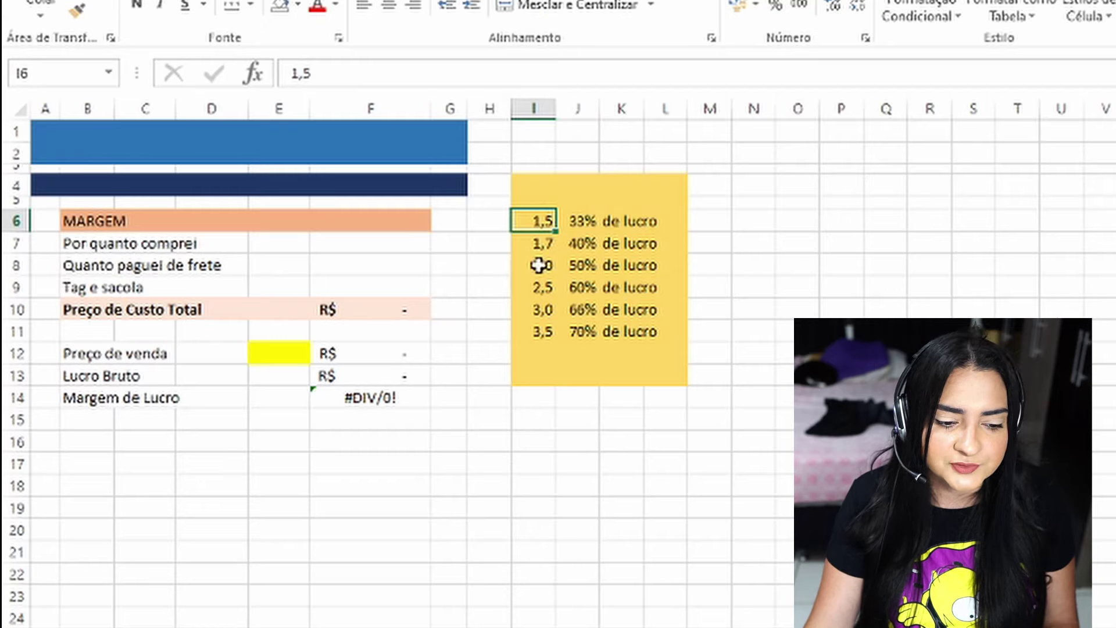
pyautogui.click(529, 244)
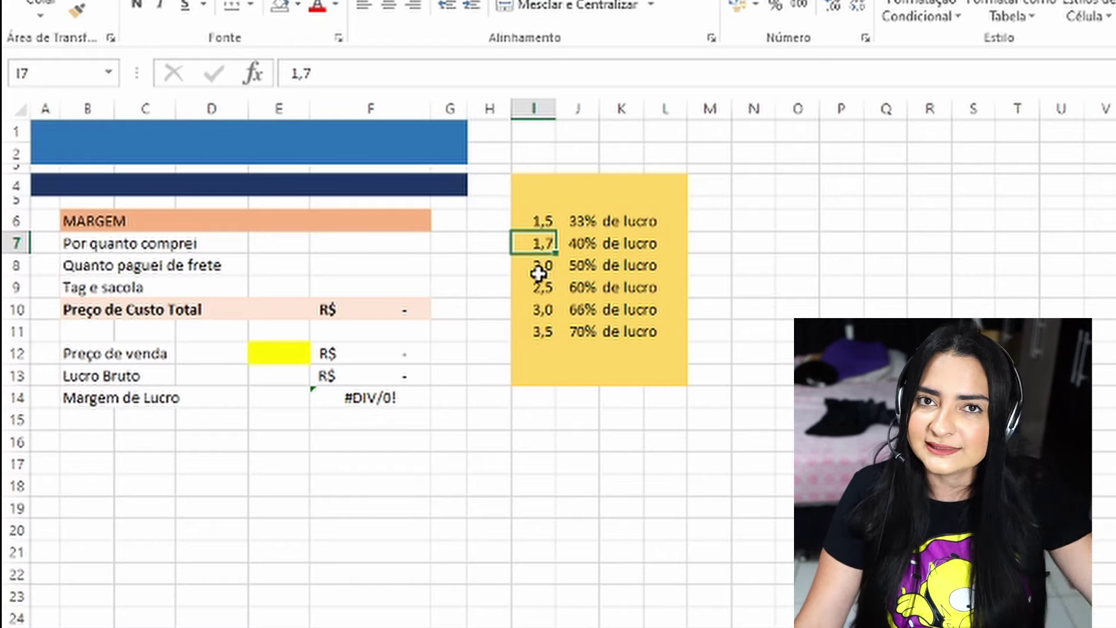
pyautogui.moveTo(540, 267); pyautogui.dragTo(539, 280)
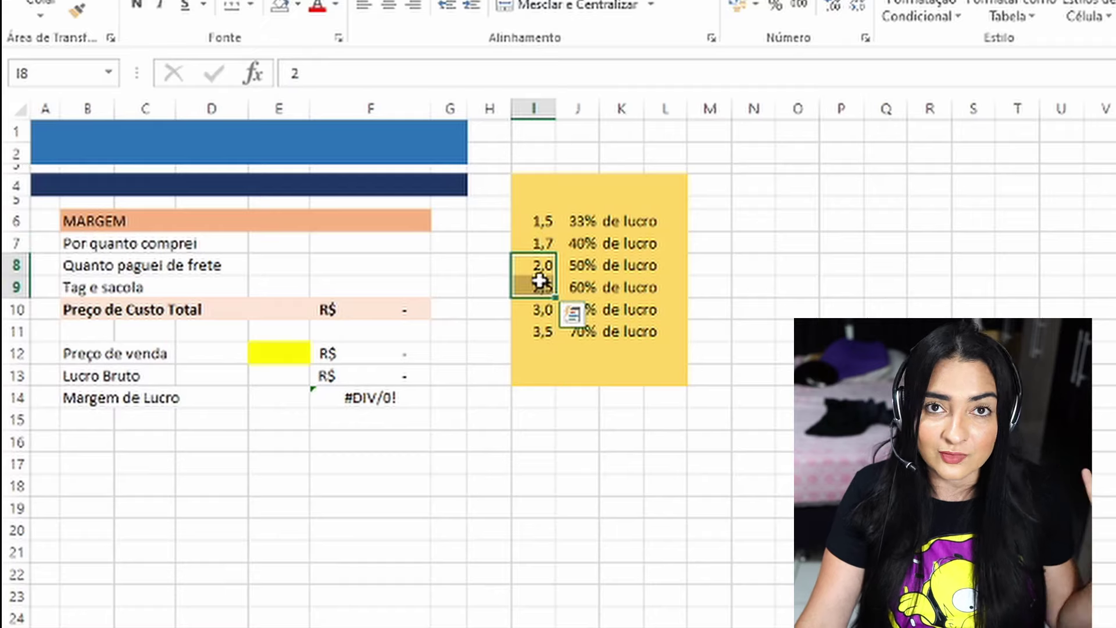
pyautogui.press('Escape')
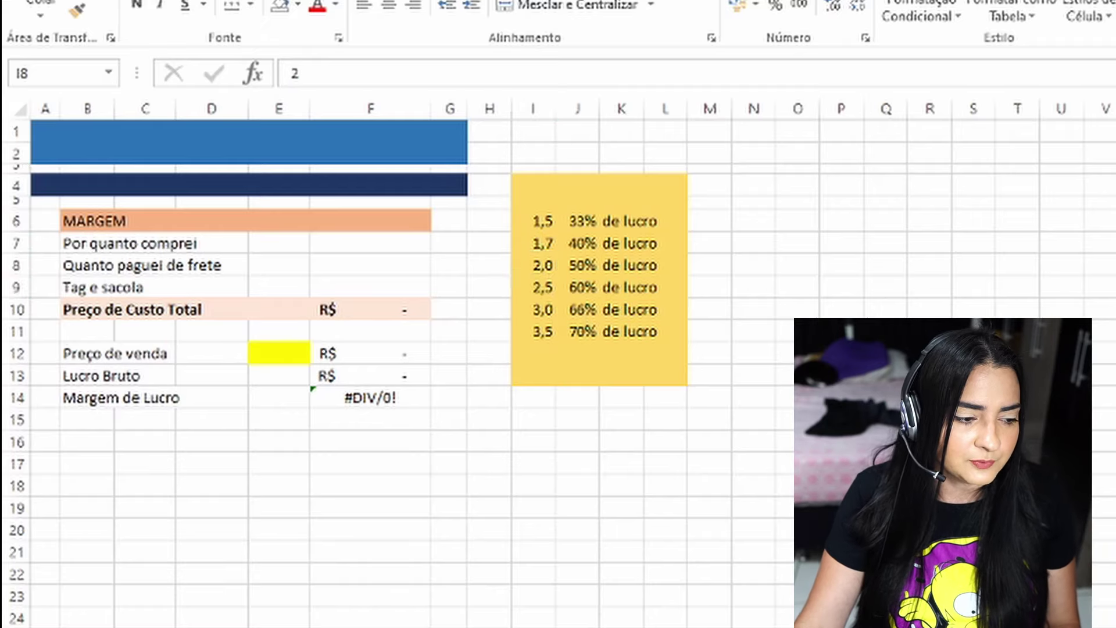
pyautogui.click(798, 441)
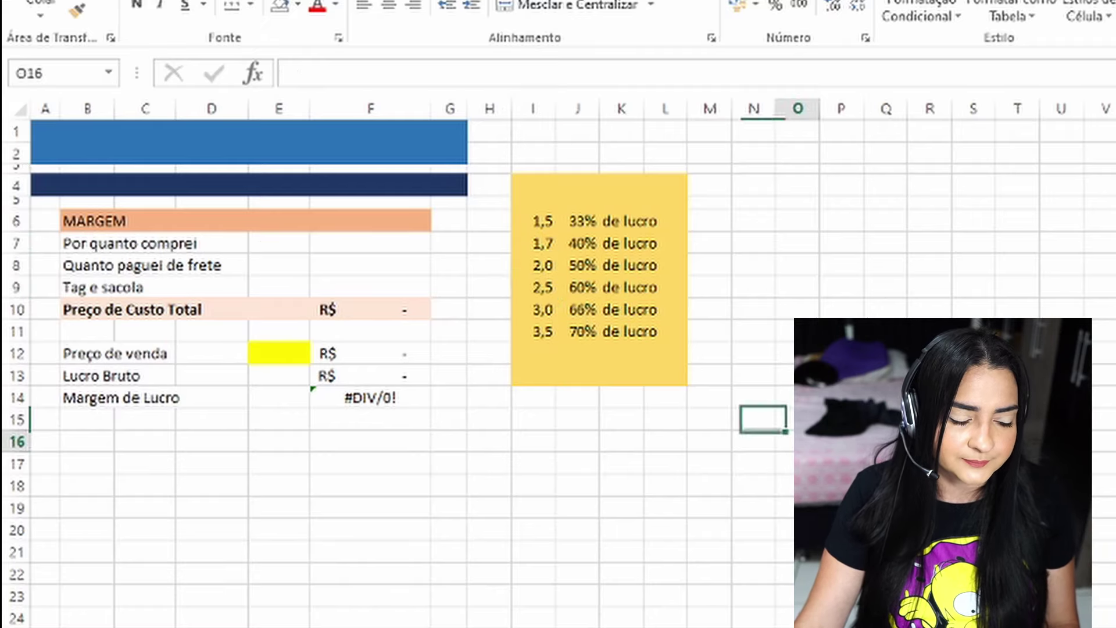
# Step: Enter Por quanto comprei 12, Quanto paguei de frete 1 and Tag e sacola 0,55, and check the Preço de Custo Total formula
pyautogui.click(273, 243)
pyautogui.click(334, 244)
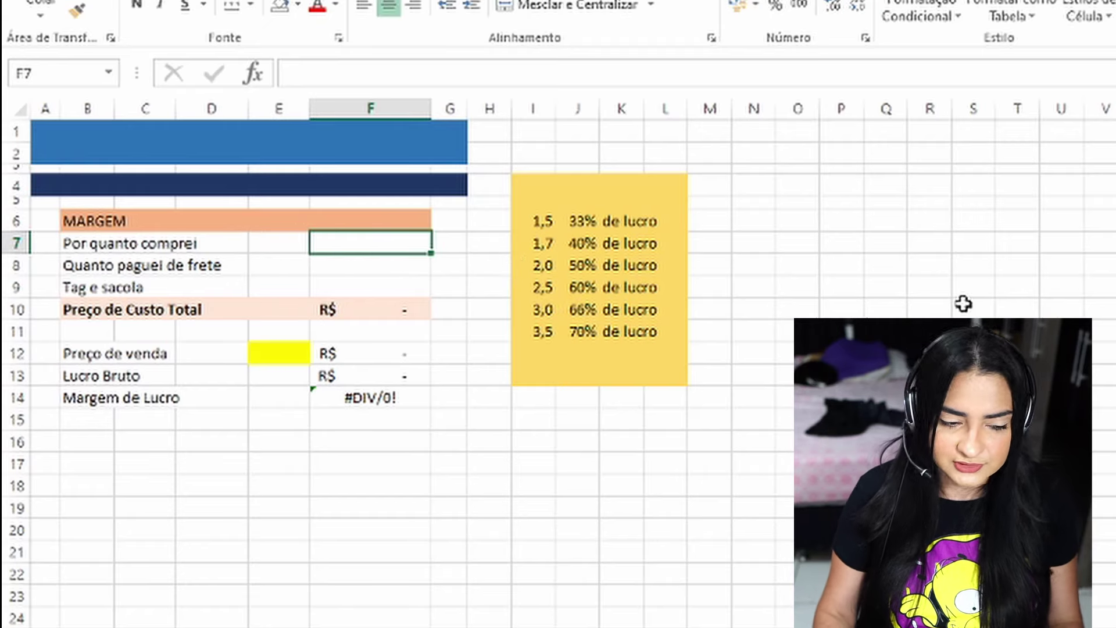
pyautogui.write('12')
pyautogui.press('Return')
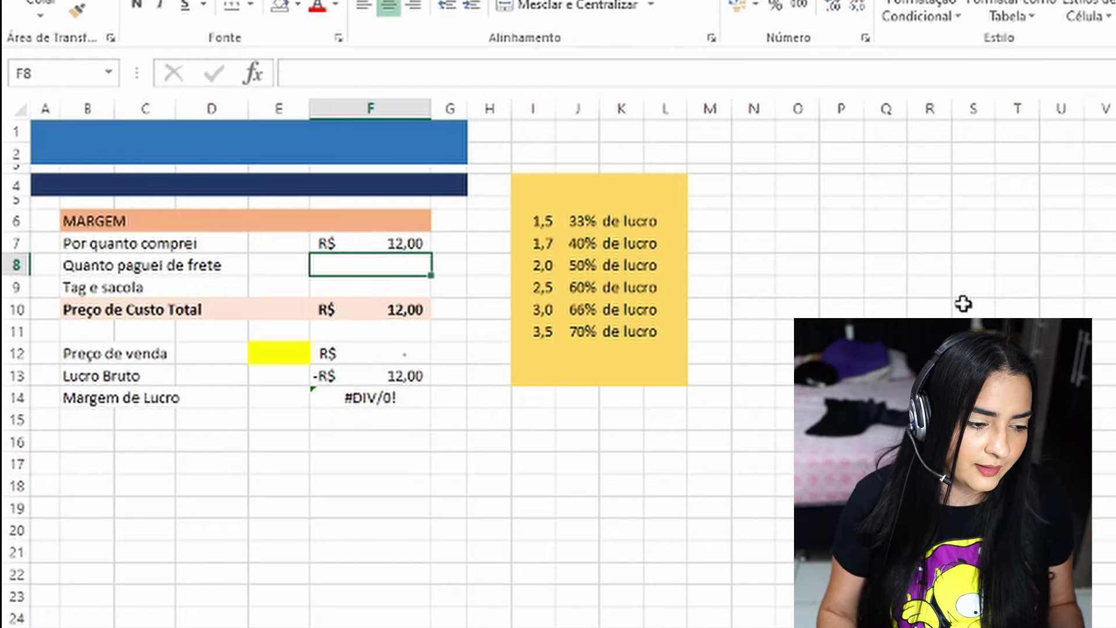
pyautogui.write('1')
pyautogui.press('Return')
pyautogui.write('0,55')
pyautogui.press('Return')
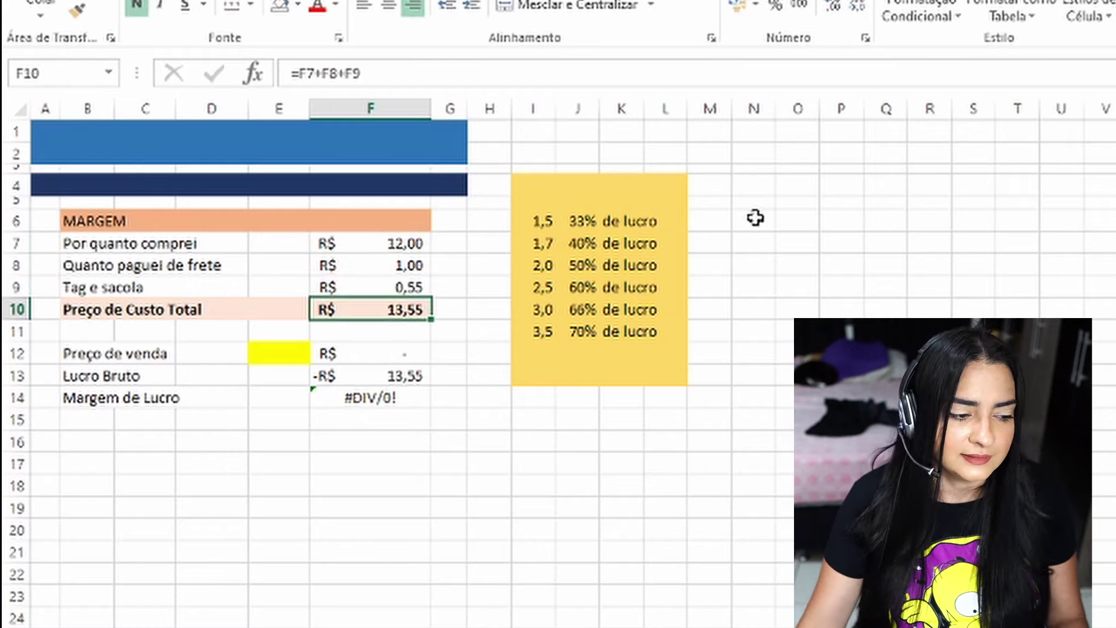
pyautogui.click(406, 287)
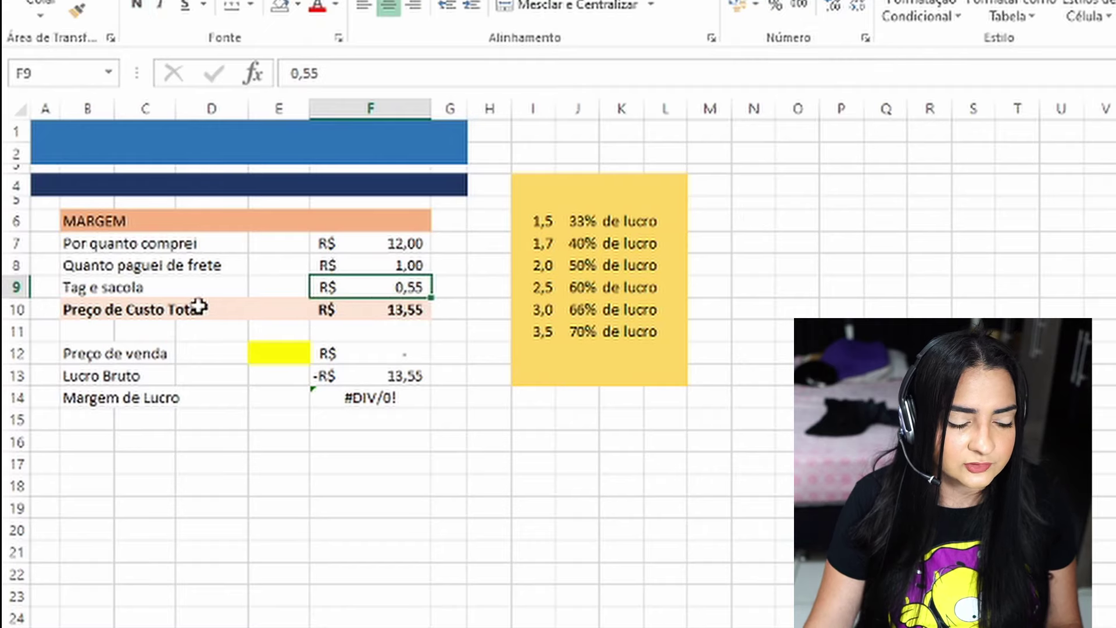
pyautogui.click(200, 307)
pyautogui.click(372, 311)
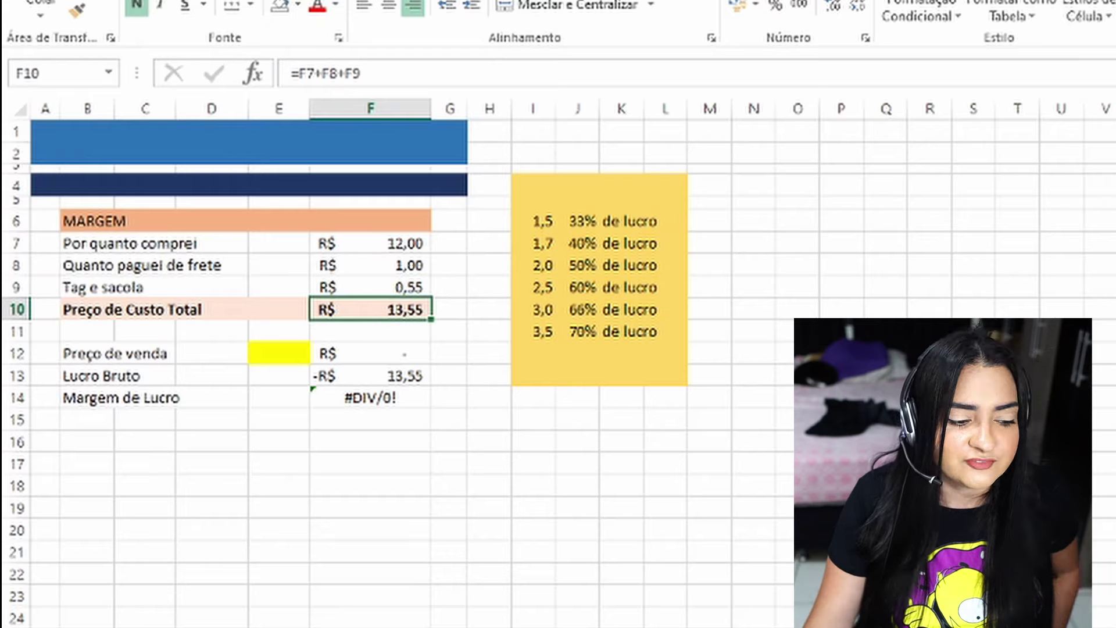
# Step: Set the Preço de venda multiplier to 2 and review the selling price, Lucro Bruto and Margem de Lucro
pyautogui.click(274, 358)
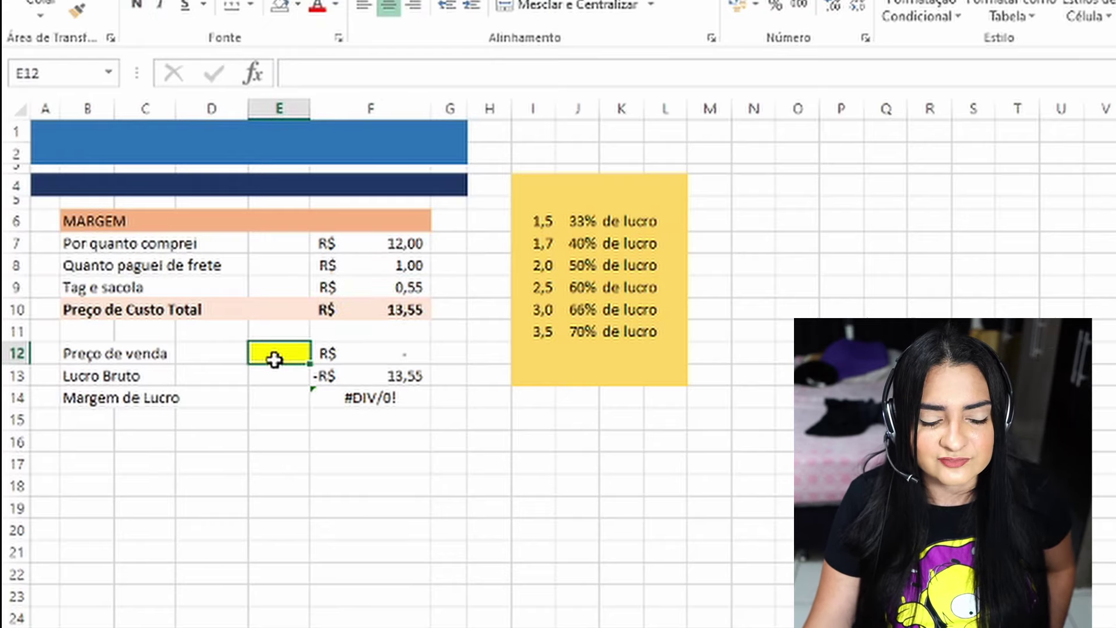
pyautogui.moveTo(543, 221); pyautogui.dragTo(555, 330)
pyautogui.click(271, 350)
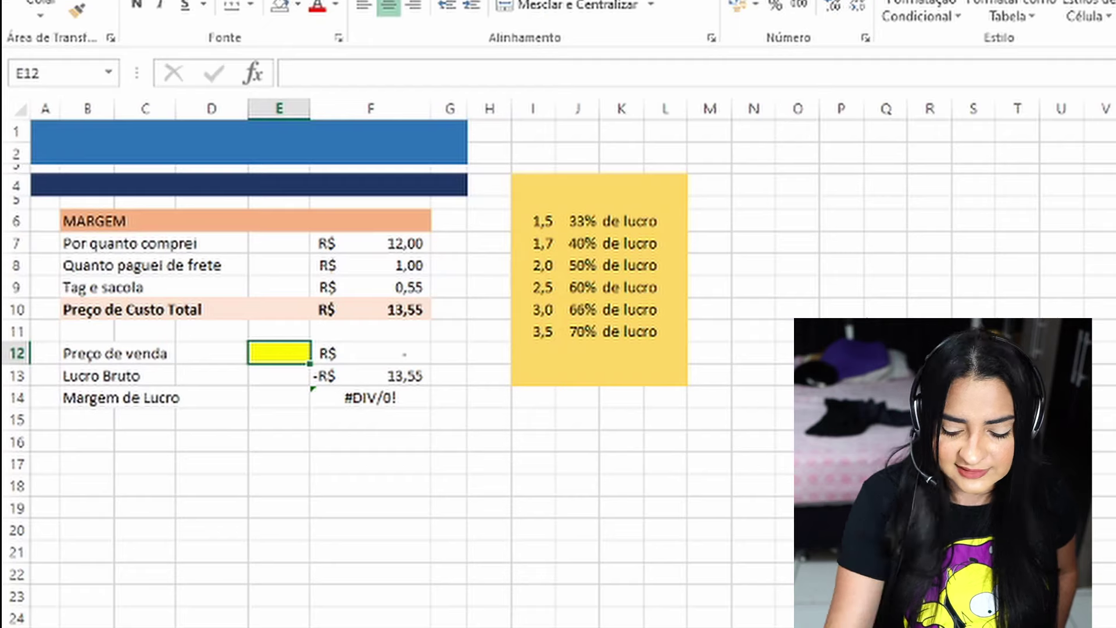
pyautogui.write('2')
pyautogui.press('Return')
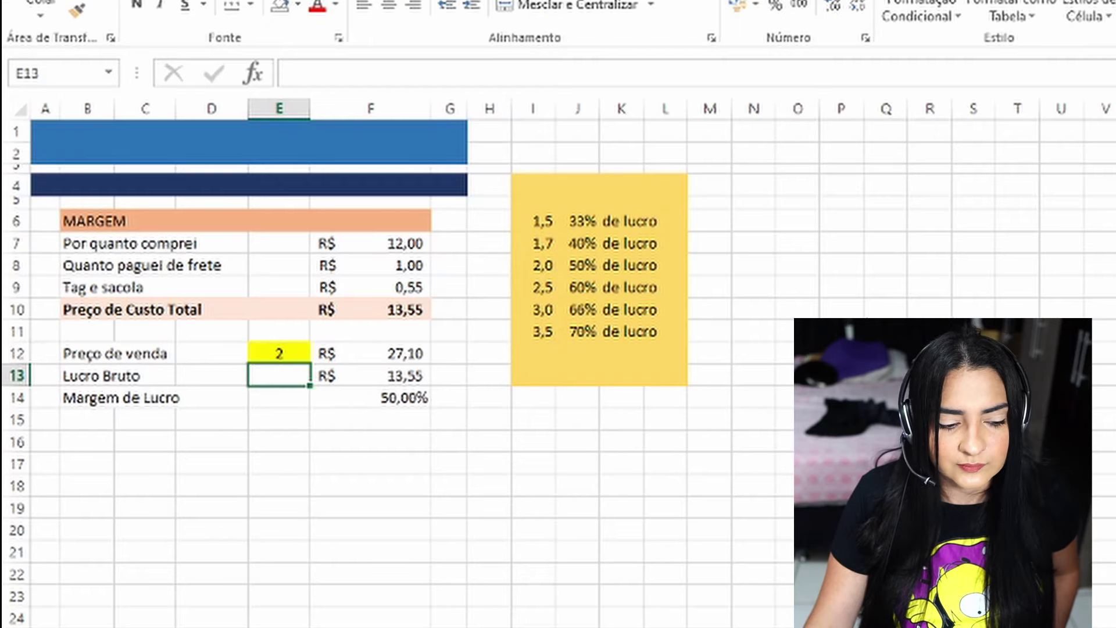
pyautogui.click(366, 356)
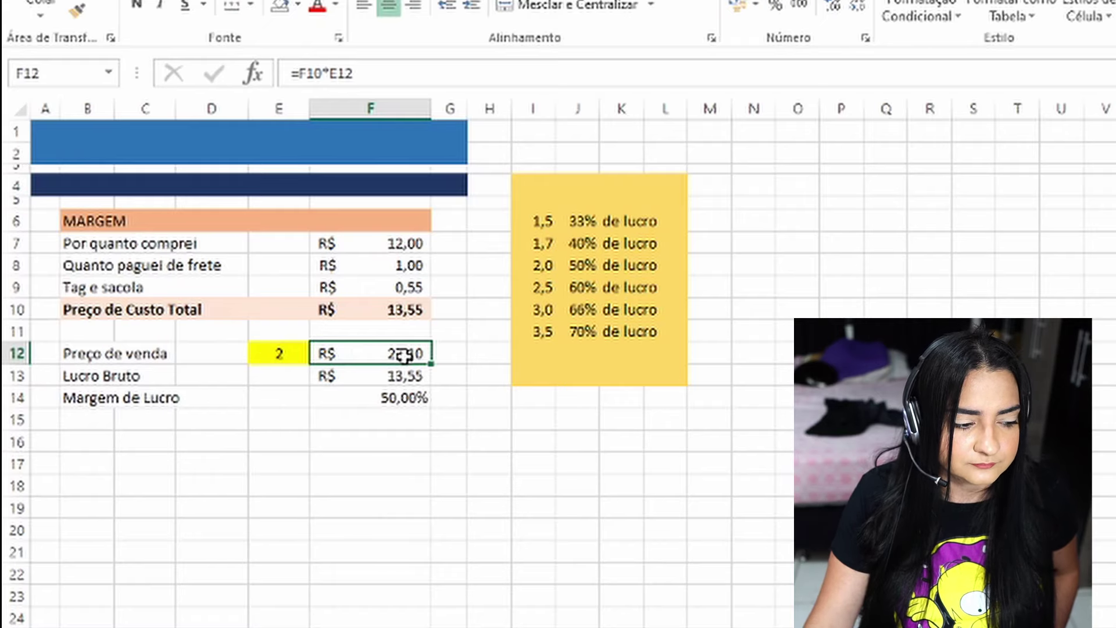
pyautogui.moveTo(119, 356); pyautogui.dragTo(379, 366)
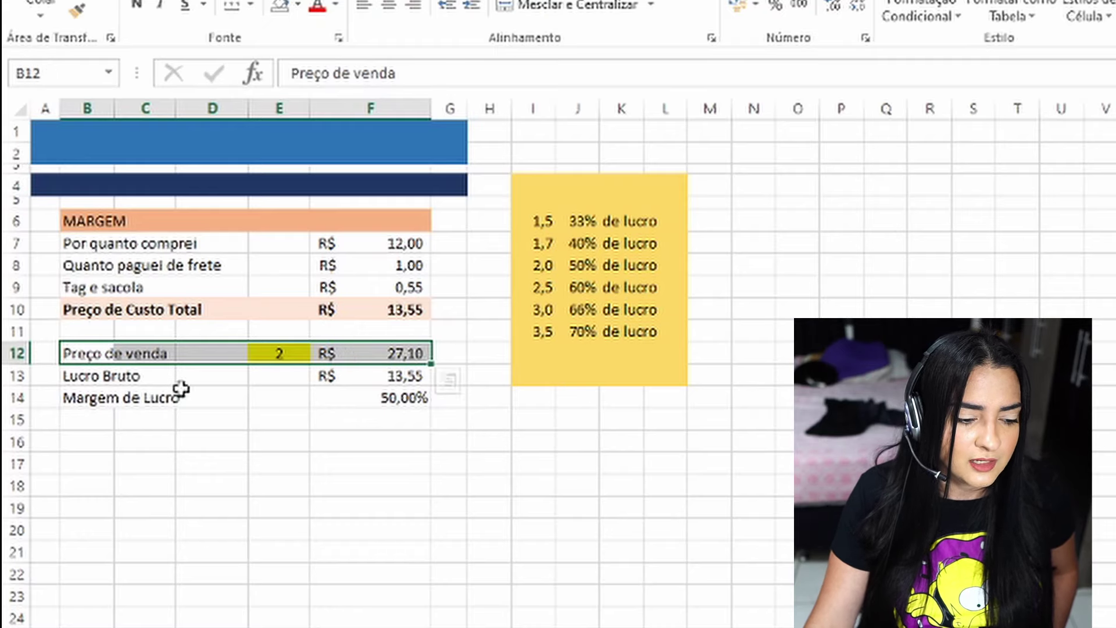
pyautogui.click(108, 378)
pyautogui.click(347, 378)
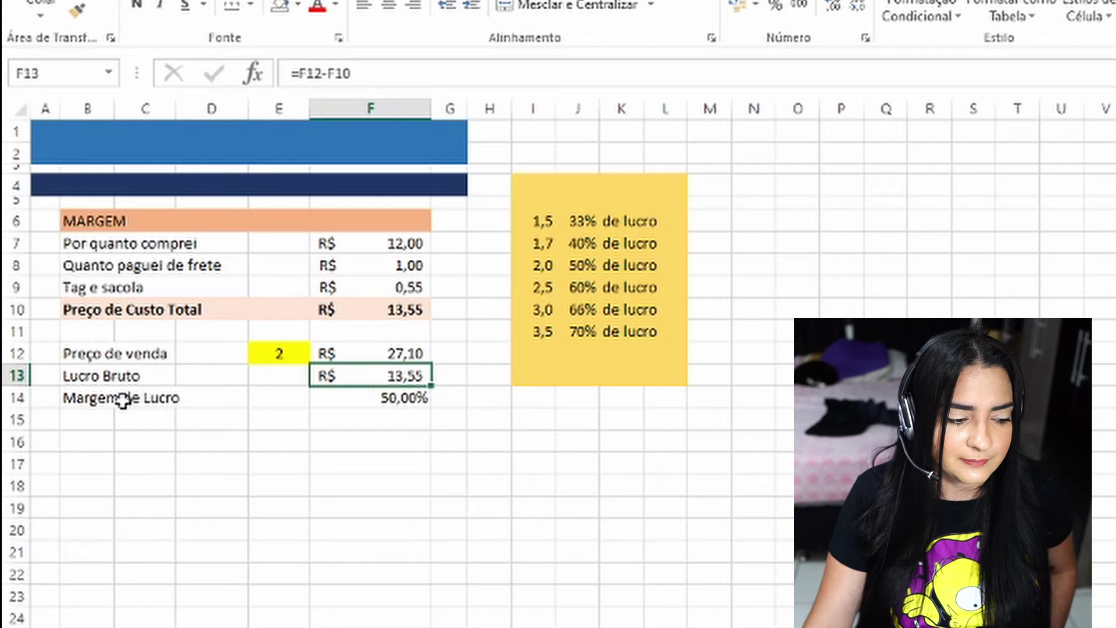
pyautogui.moveTo(120, 398); pyautogui.dragTo(363, 396)
pyautogui.moveTo(75, 398); pyautogui.dragTo(369, 403)
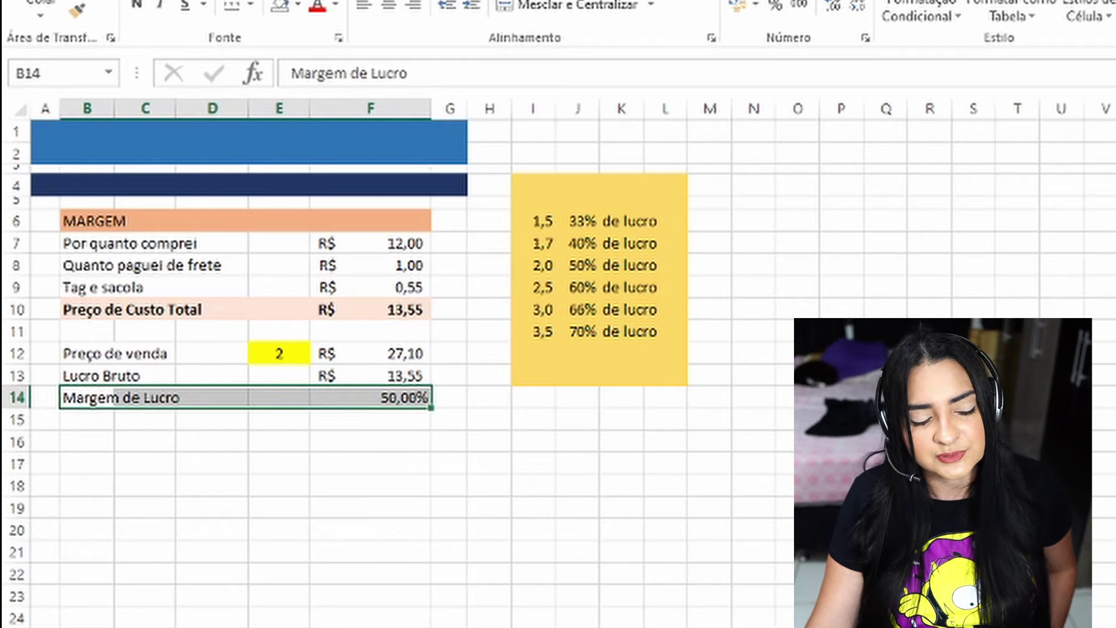
# Step: Change the costs to Por quanto comprei 20, Quanto paguei de frete 0,8 and Tag e sacola 1
pyautogui.click(285, 355)
pyautogui.click(348, 244)
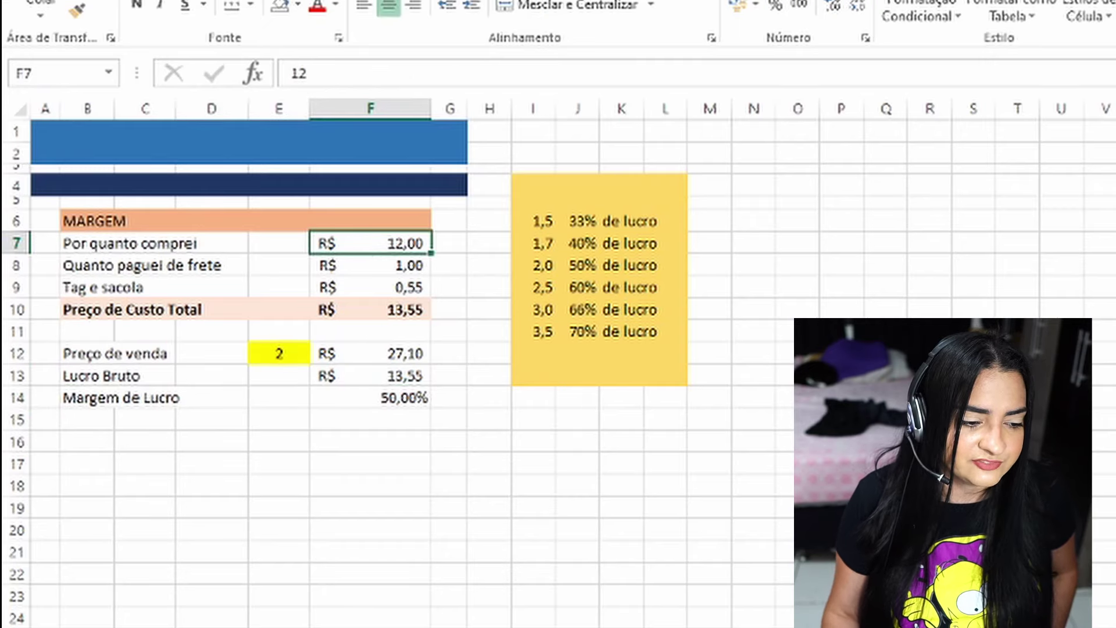
pyautogui.write('20')
pyautogui.press('Return')
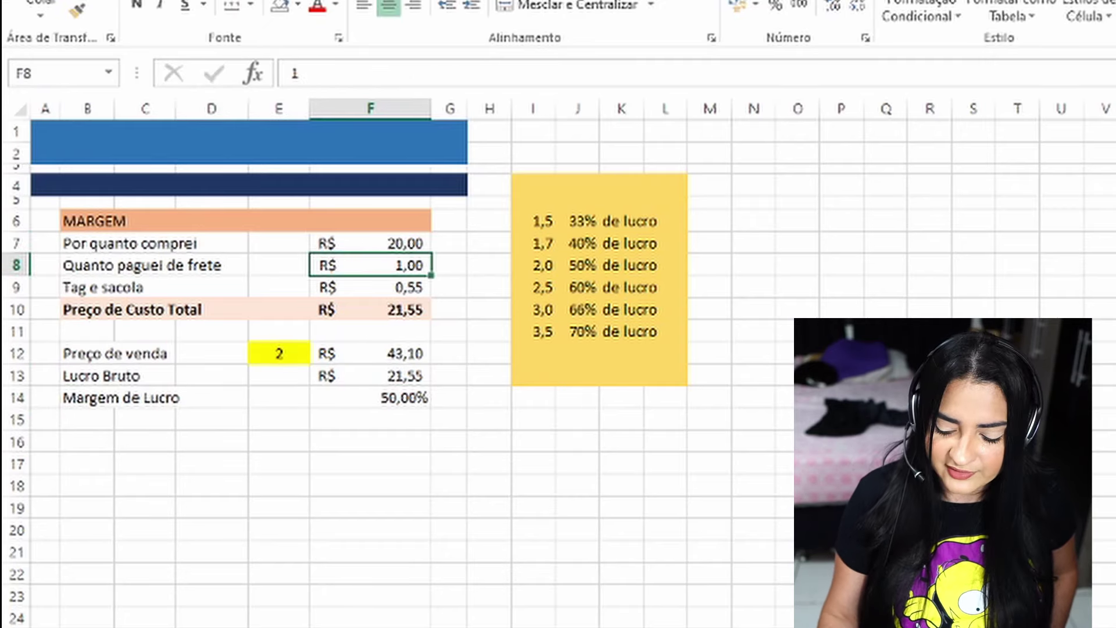
pyautogui.write('0,8')
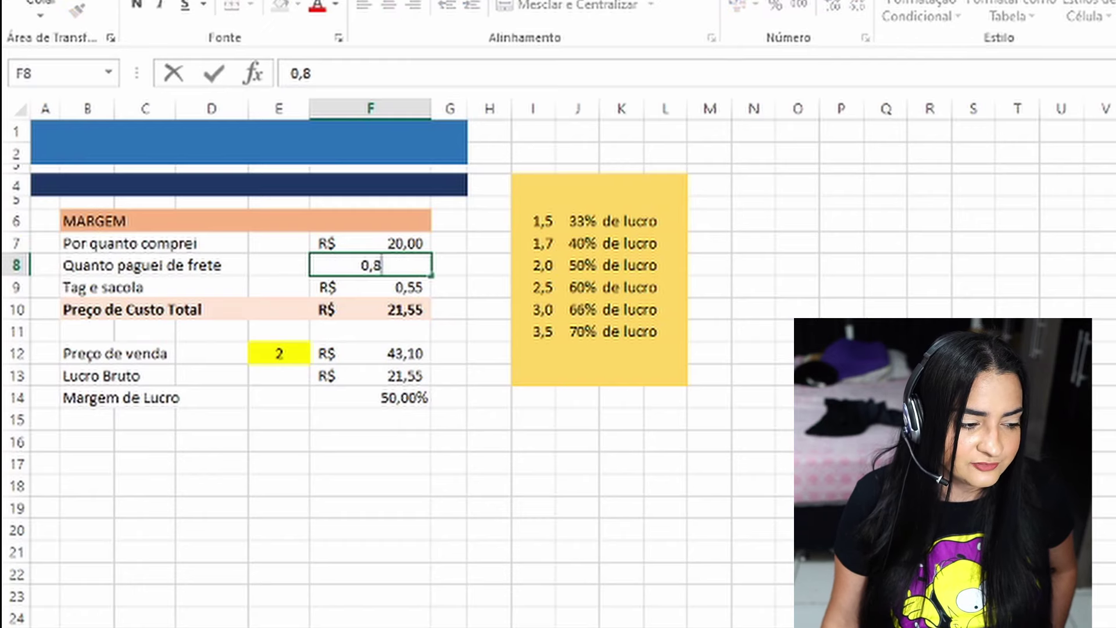
pyautogui.press('Return')
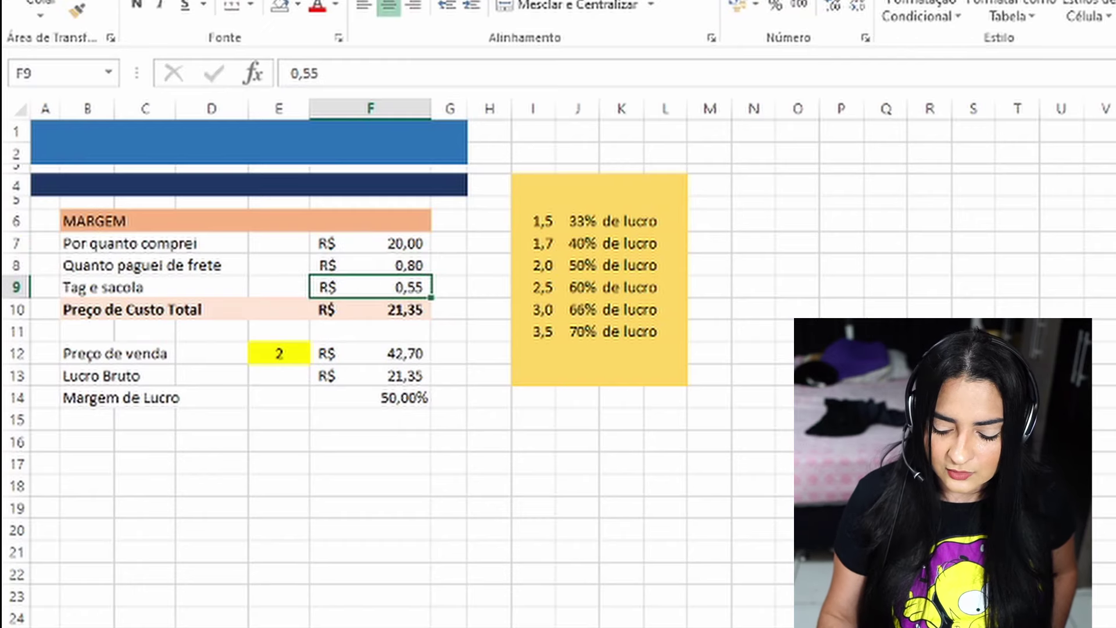
pyautogui.write('0')
pyautogui.press('BackSpace')
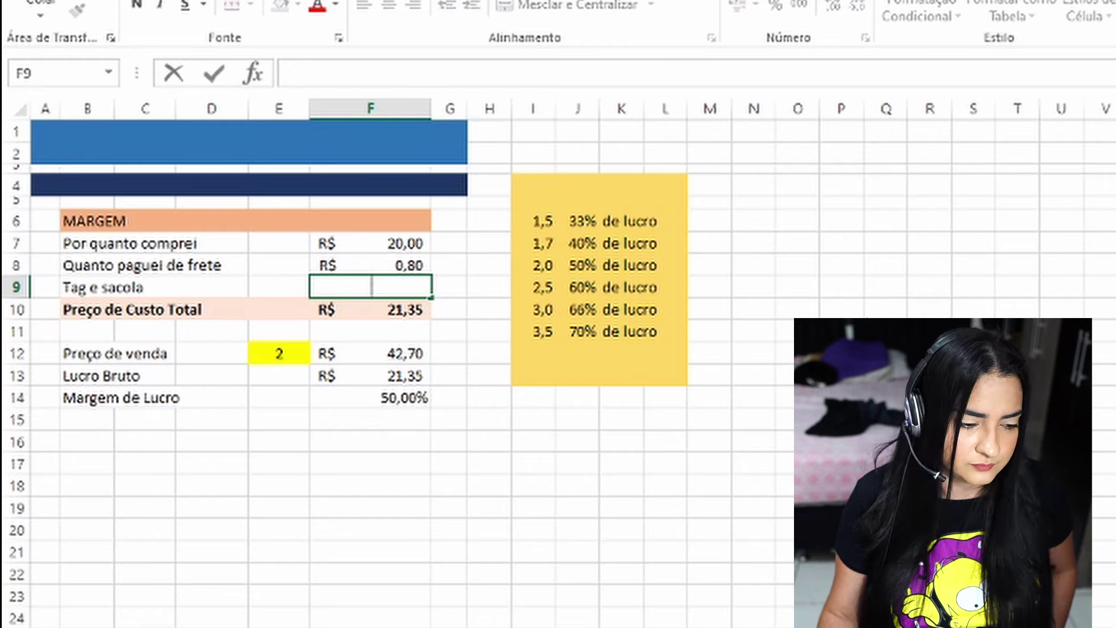
pyautogui.write('1')
pyautogui.press('Return')
# Step: Set the Preço de venda multiplier to 3,5 and check the Preço de venda, Lucro Bruto and Margem de Lucro rows
pyautogui.click(257, 358)
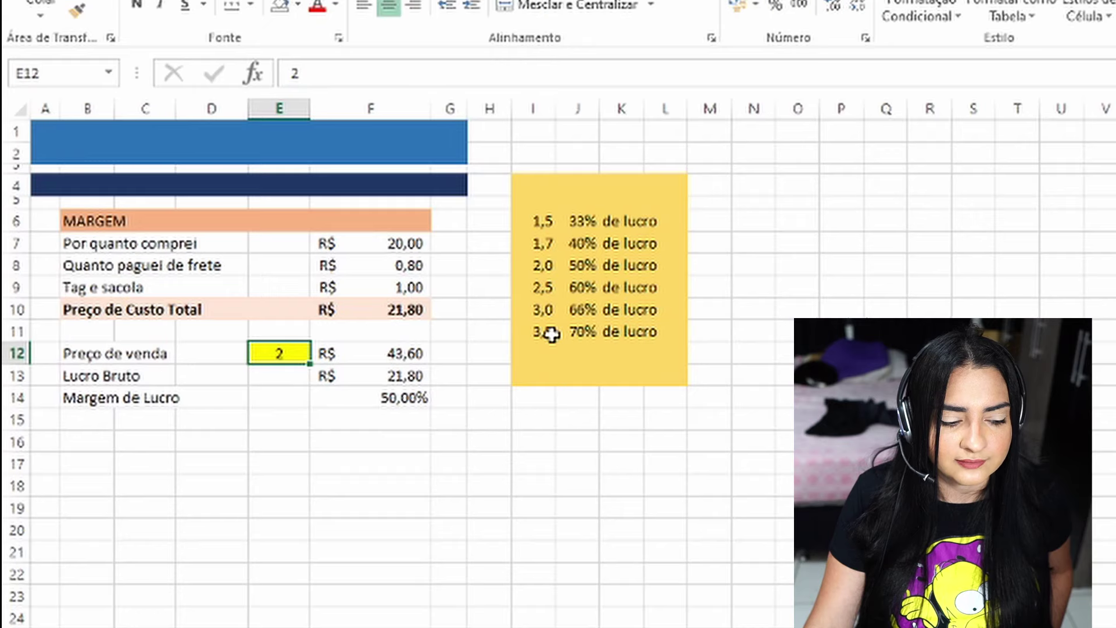
pyautogui.write('3,5')
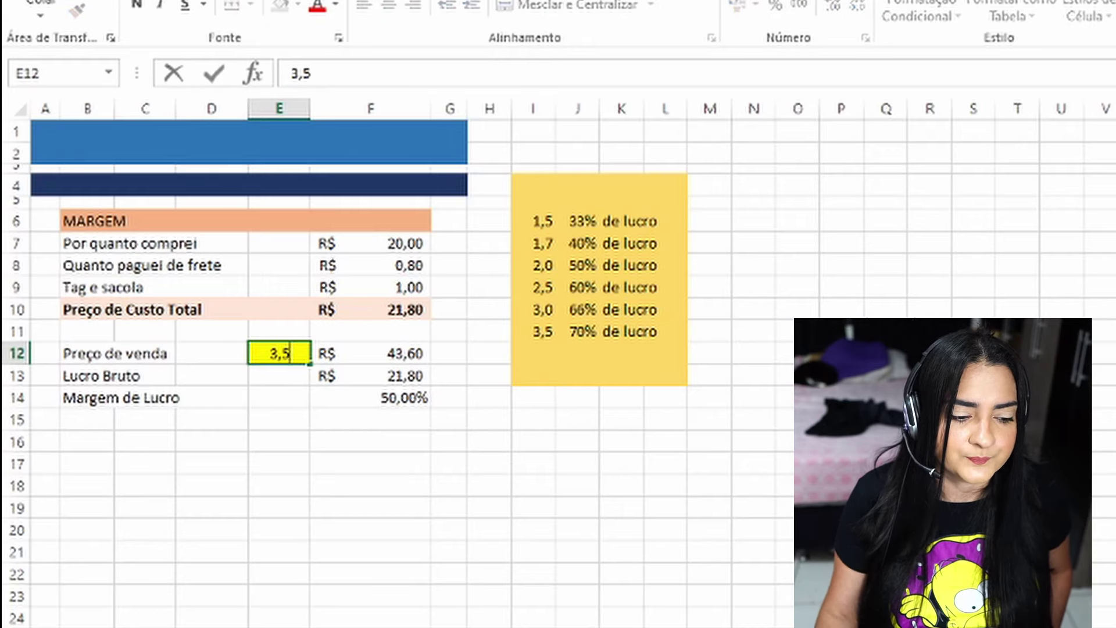
pyautogui.press('Return')
pyautogui.moveTo(106, 353); pyautogui.dragTo(378, 353)
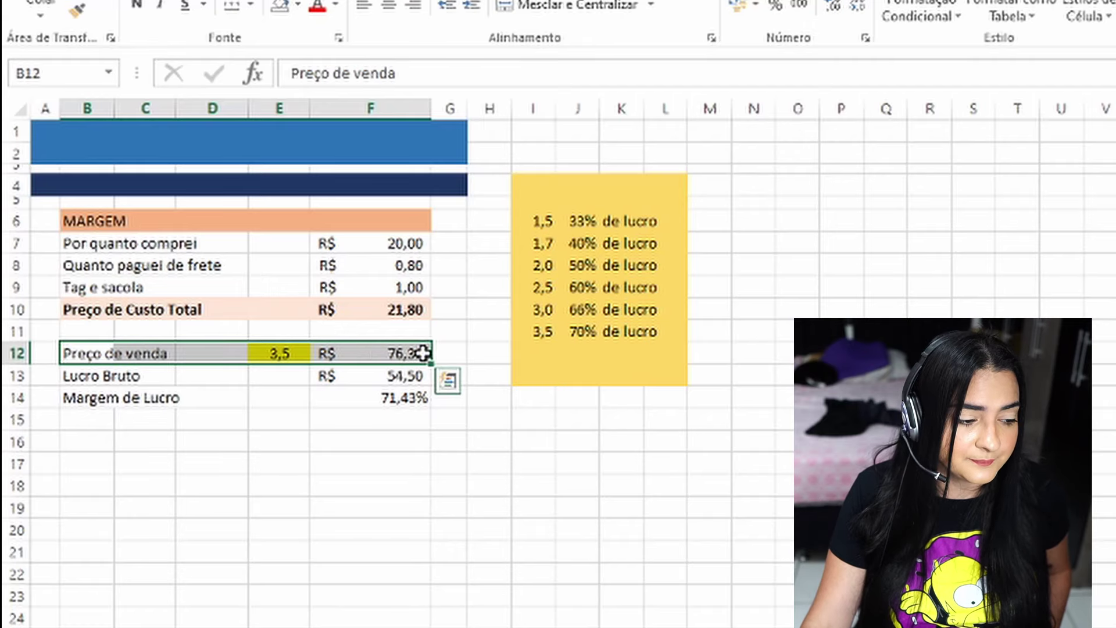
pyautogui.moveTo(100, 376); pyautogui.dragTo(418, 375)
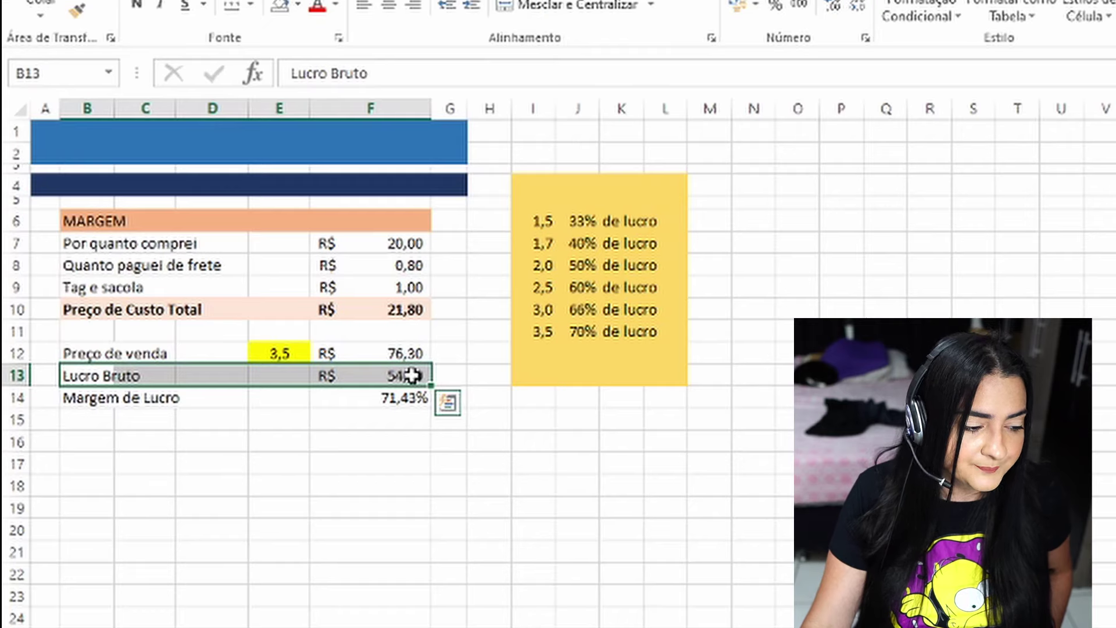
pyautogui.moveTo(114, 398); pyautogui.dragTo(336, 399)
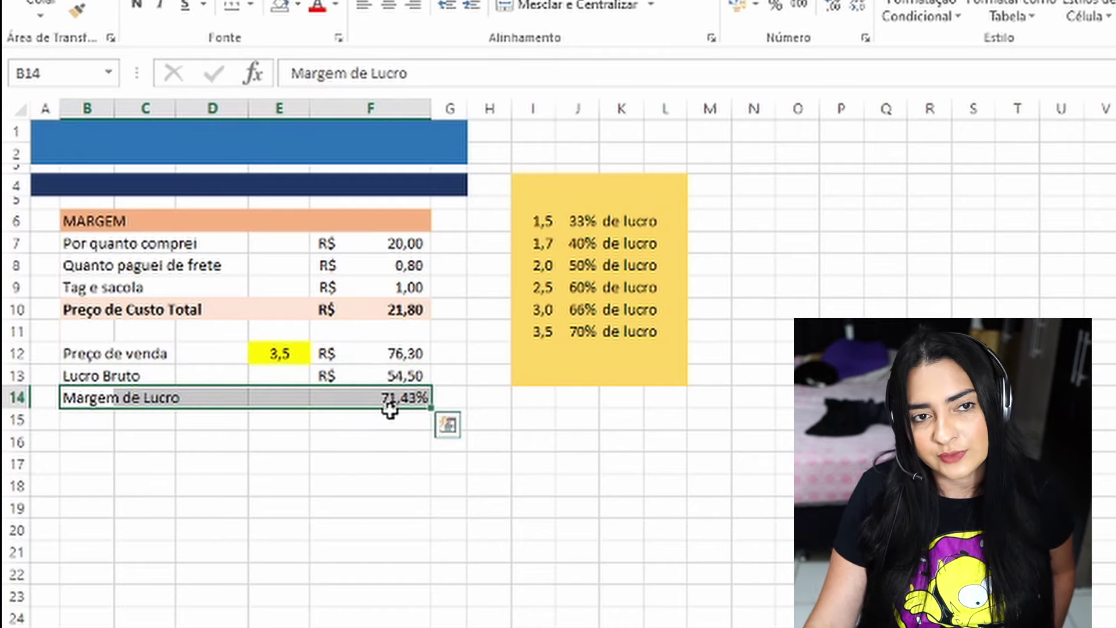
# Step: Compare the entered Preço de venda multiplier with the multipliers and profit percentages in the yellow reference table
pyautogui.click(292, 350)
pyautogui.scroll(-1, 293, 347)
pyautogui.scroll(1, 293, 348)
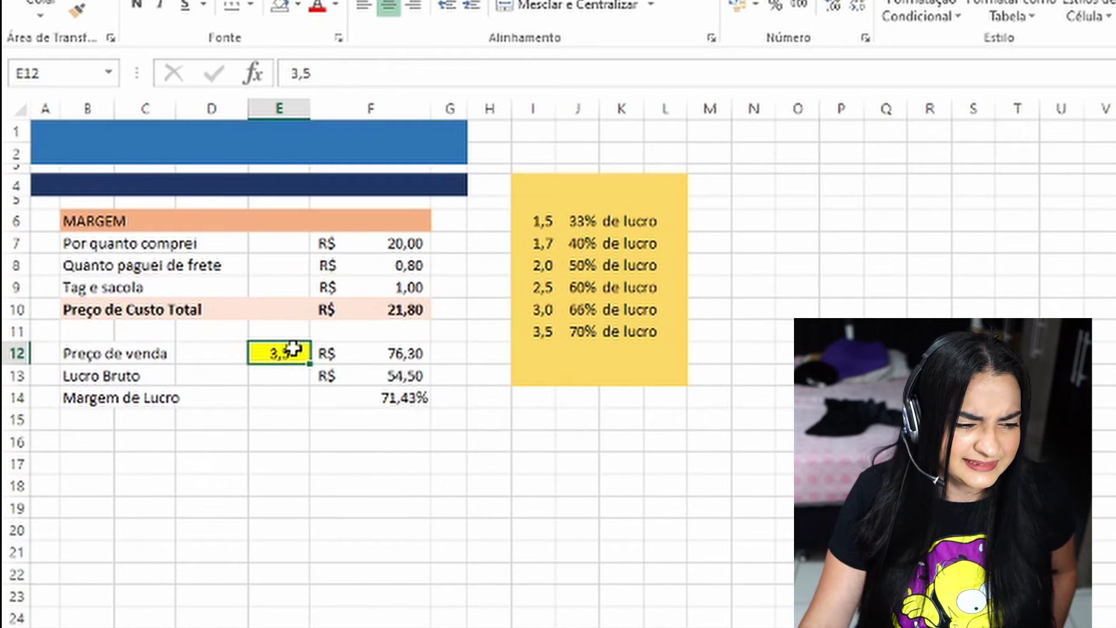
pyautogui.moveTo(725, 414); pyautogui.dragTo(5, 115)
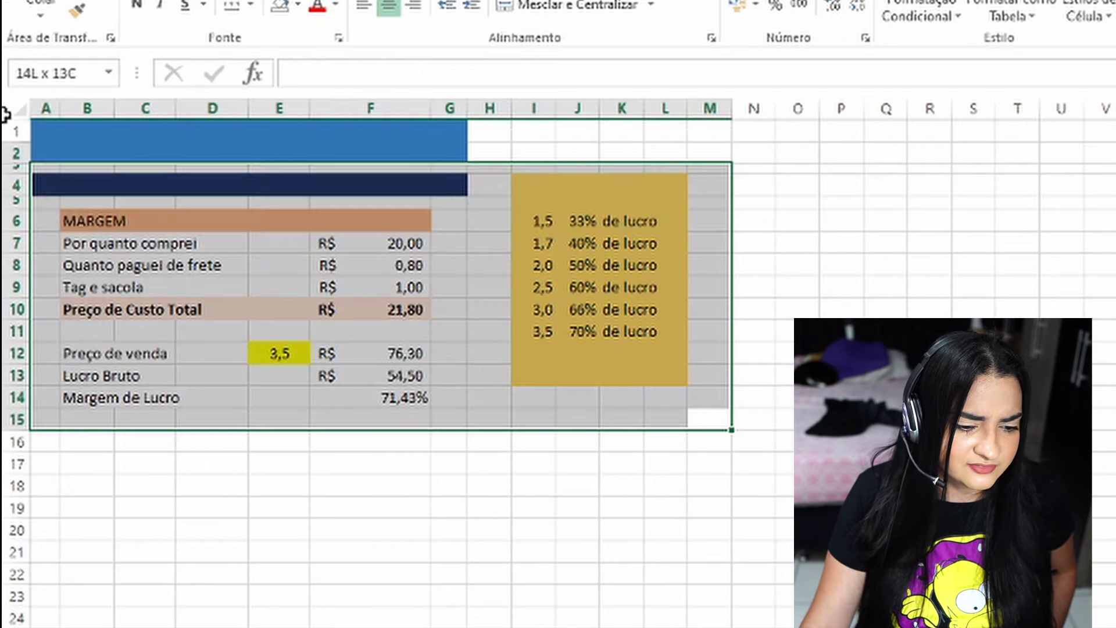
pyautogui.click(886, 241)
pyautogui.moveTo(531, 221); pyautogui.dragTo(538, 331)
pyautogui.click(779, 299)
pyautogui.moveTo(573, 219); pyautogui.dragTo(576, 336)
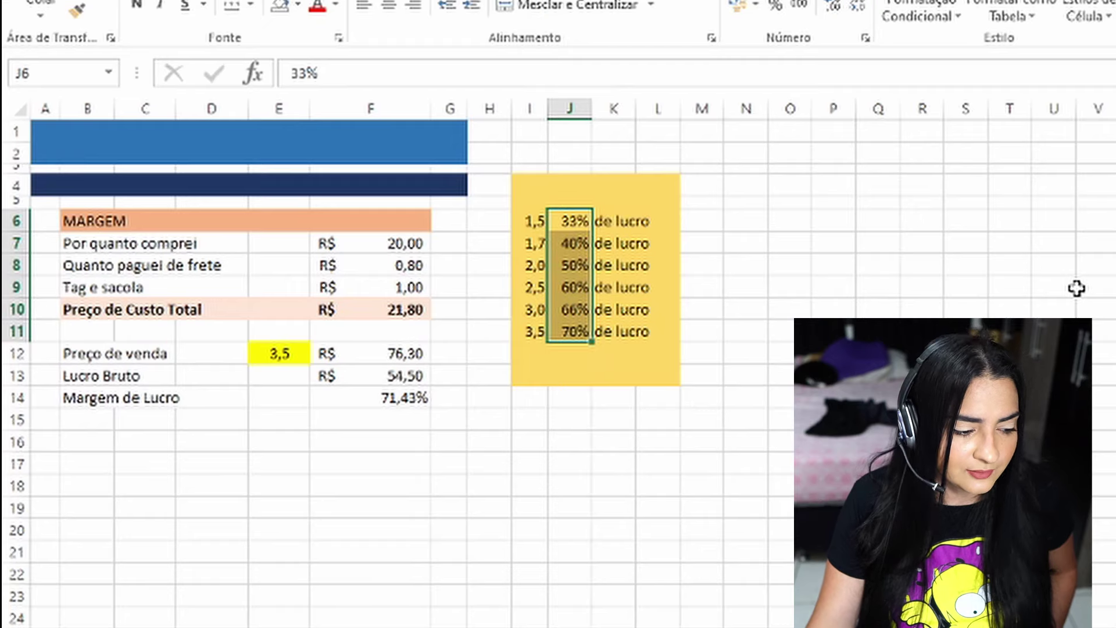
pyautogui.click(257, 352)
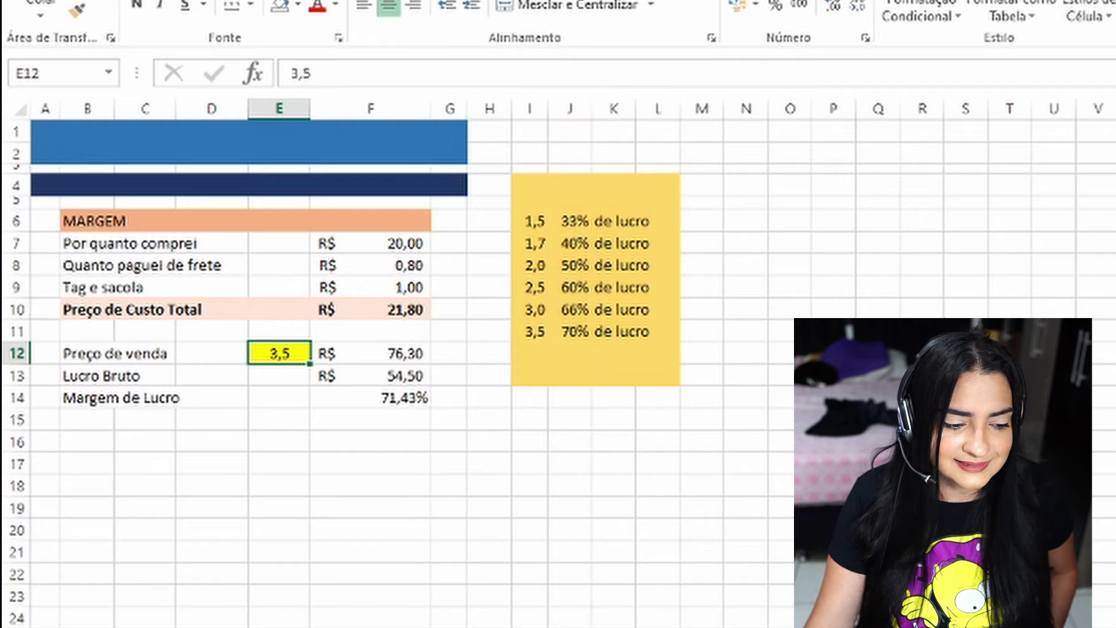
# Step: Change Por quanto comprei to 100 and Quanto paguei de frete to 3,5, then check the Preço de Custo Total formula
pyautogui.click(372, 244)
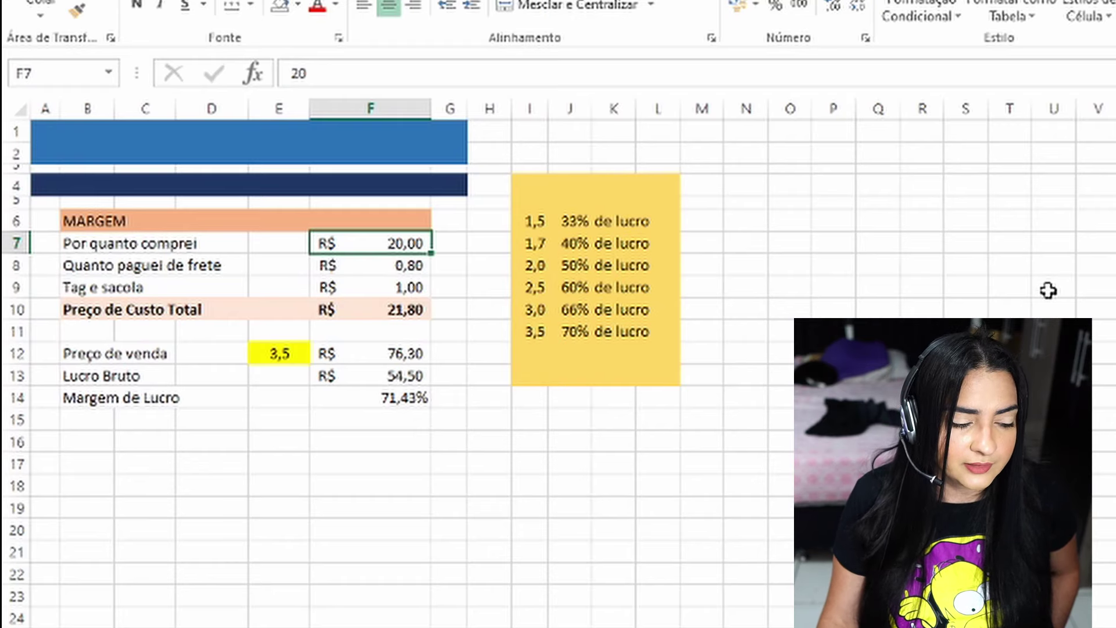
pyautogui.write('100')
pyautogui.press('Return')
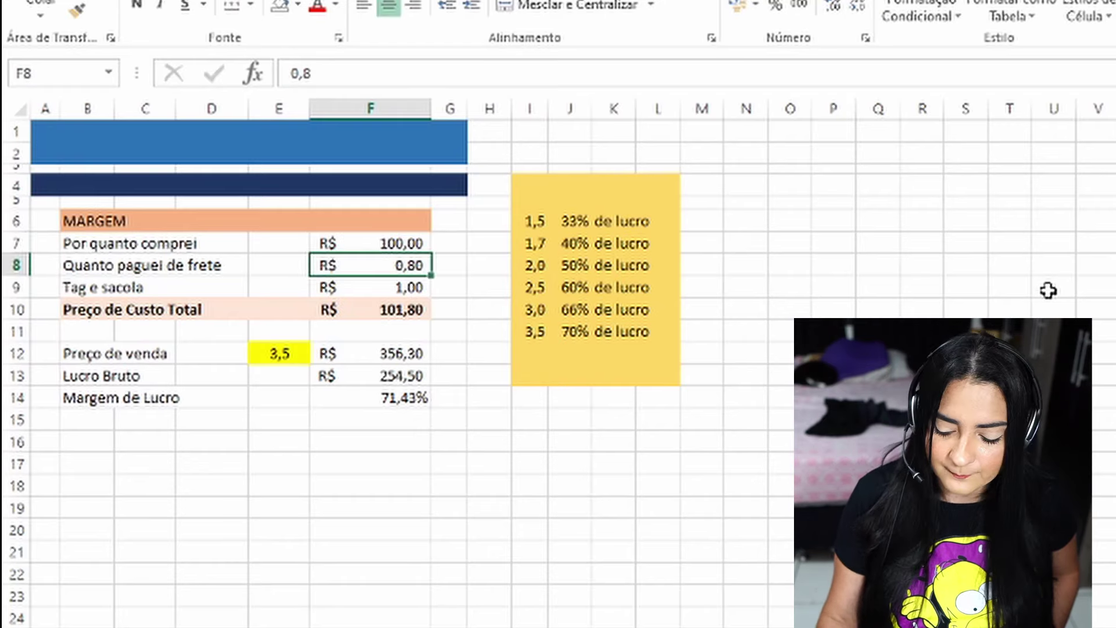
pyautogui.write('3,')
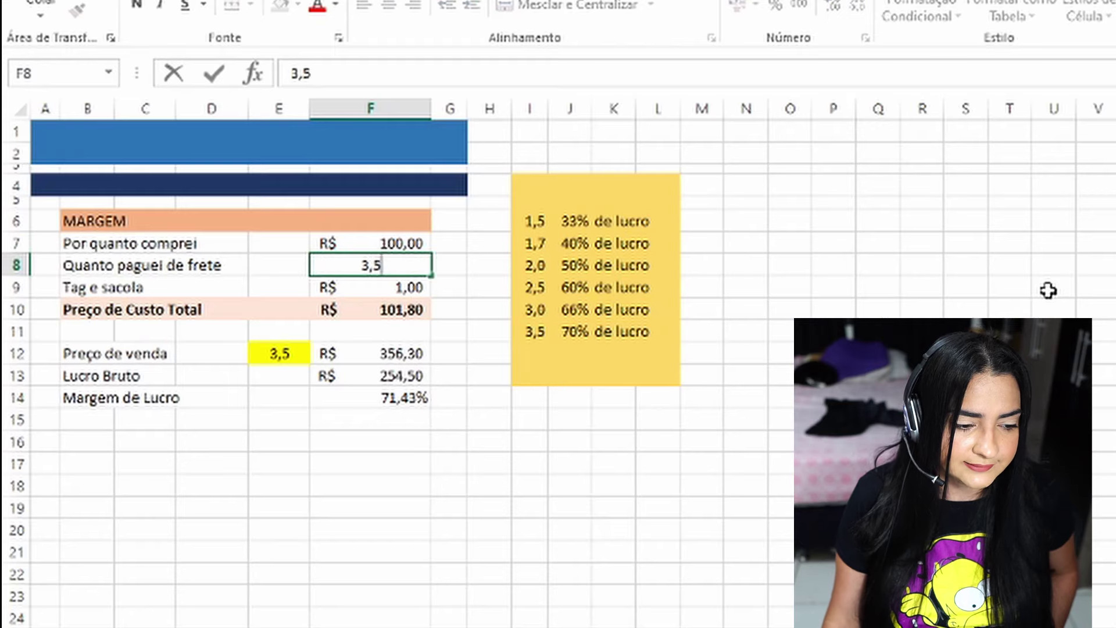
pyautogui.write('5')
pyautogui.press('Return')
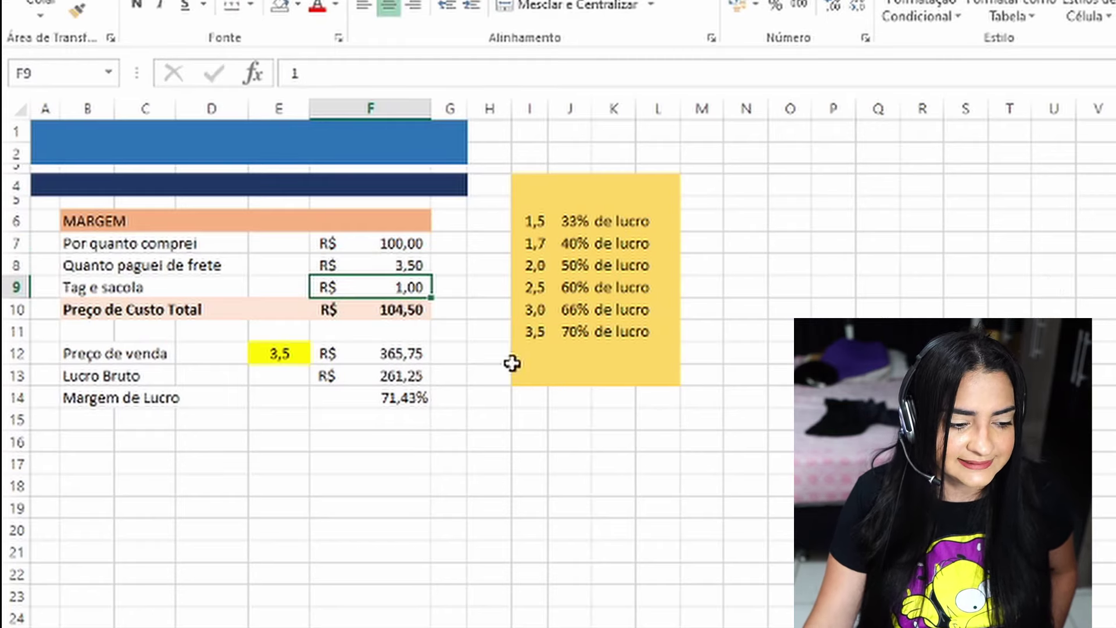
pyautogui.click(355, 307)
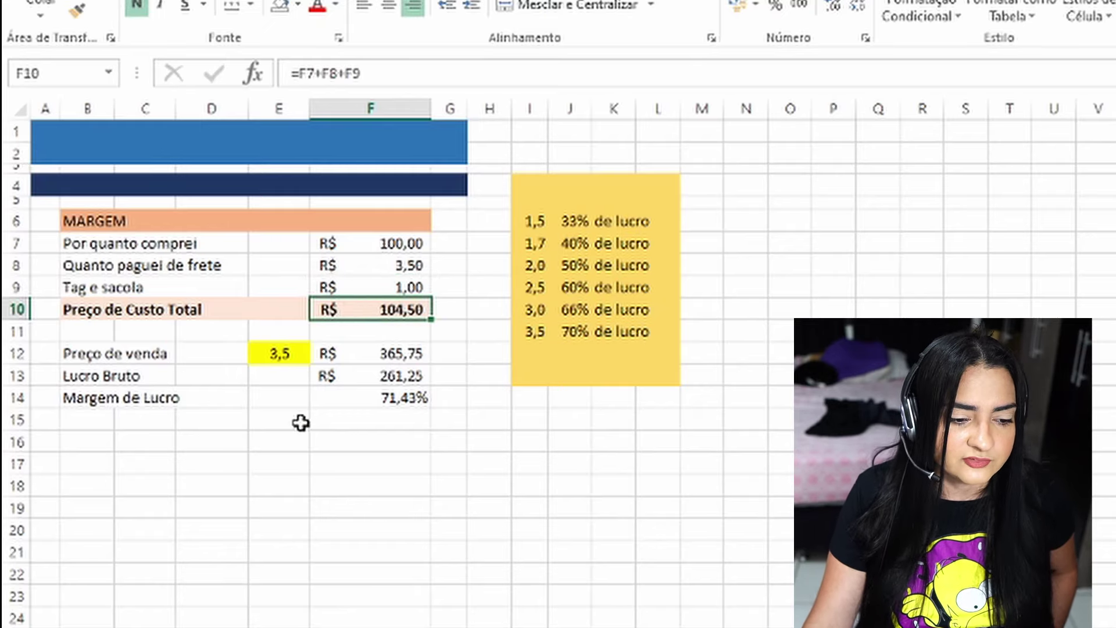
# Step: Set the Preço de venda multiplier to 2,0 and review the selling price, Lucro Bruto and Margem de Lucro
pyautogui.click(281, 352)
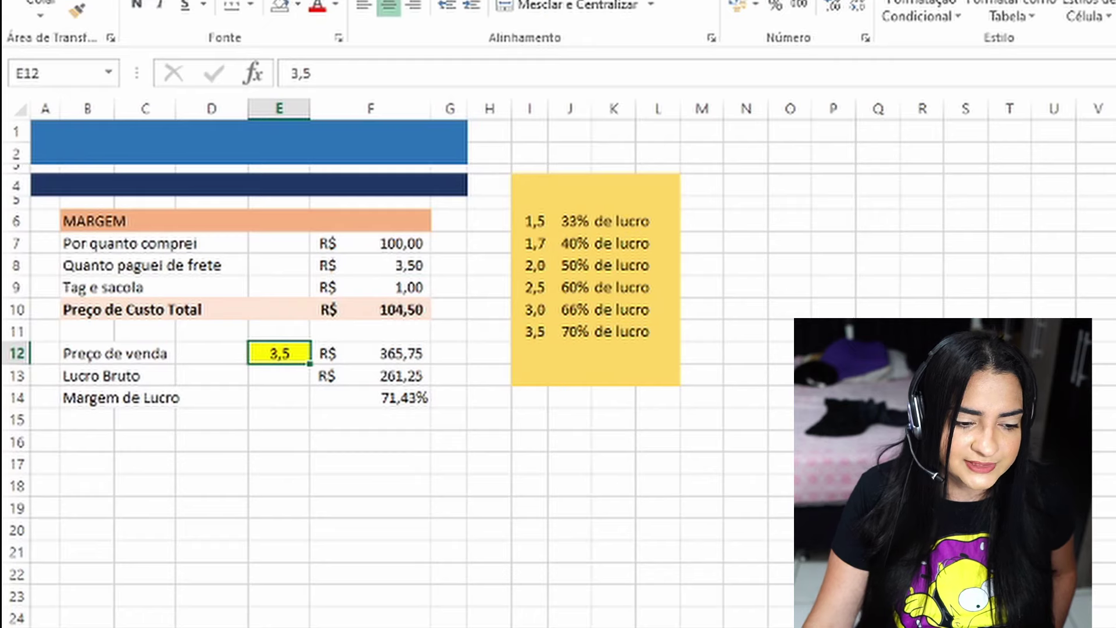
pyautogui.write('2,0')
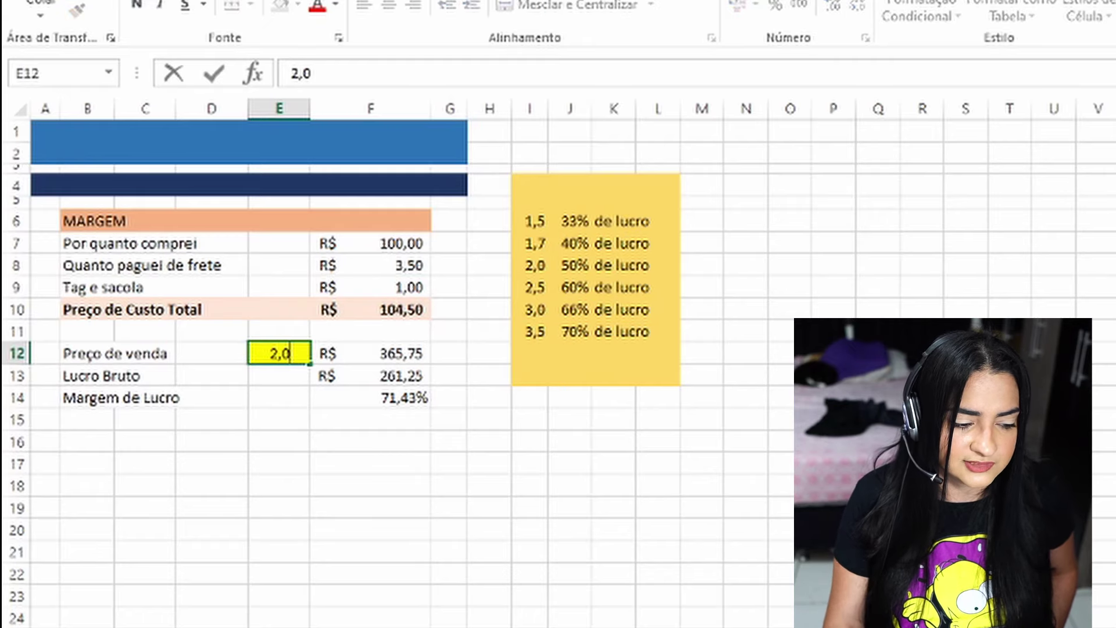
pyautogui.press('Return')
pyautogui.press('Up')
pyautogui.press('Right')
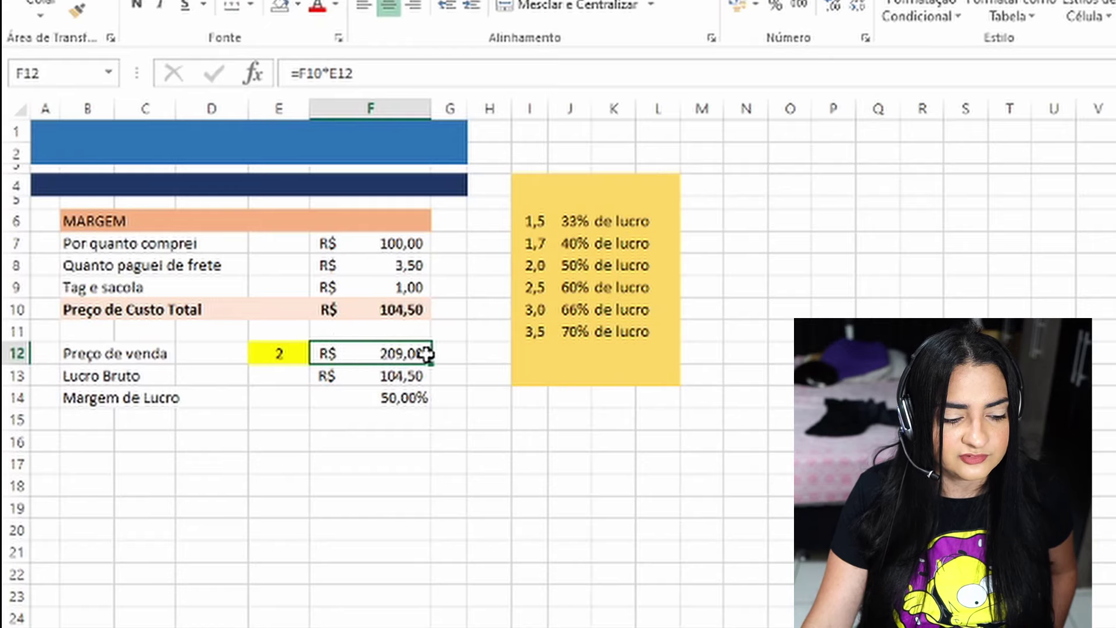
pyautogui.click(399, 375)
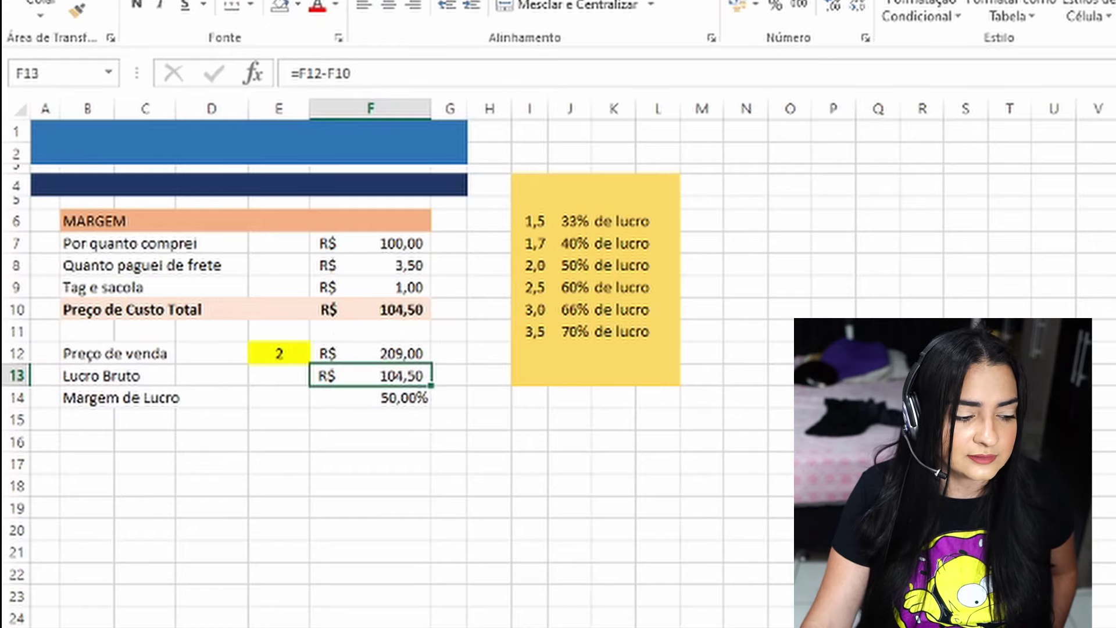
pyautogui.press('Down')
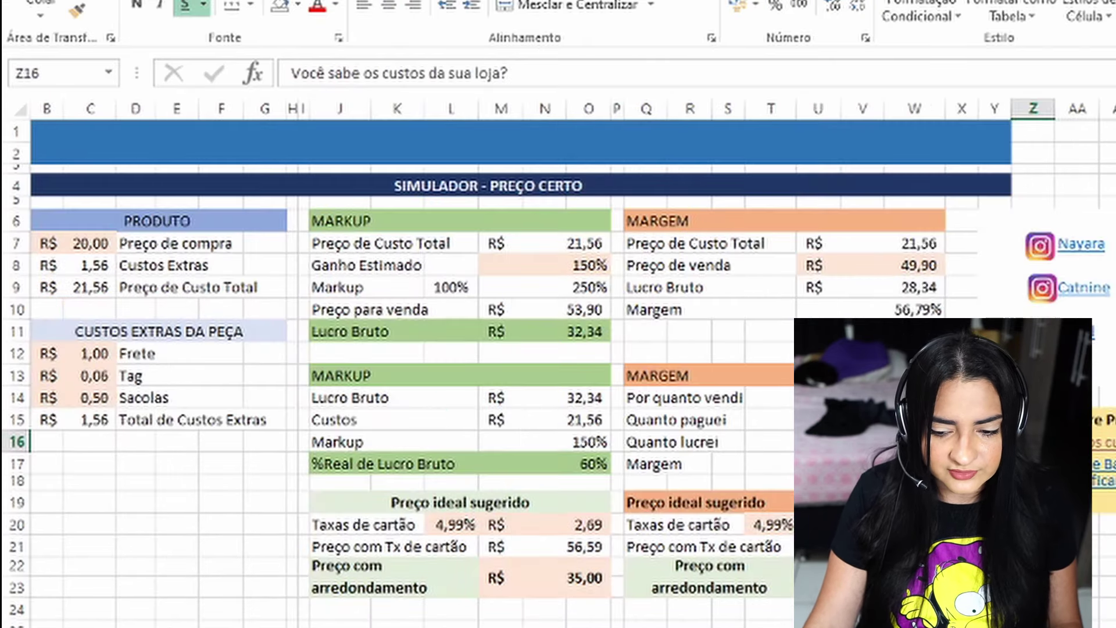
# Step: On the Simulador - Preço Certo sheet, clear Preço de compra and the Frete, Tag and Sacolas extra costs
pyautogui.scroll(-2, 407, 348)
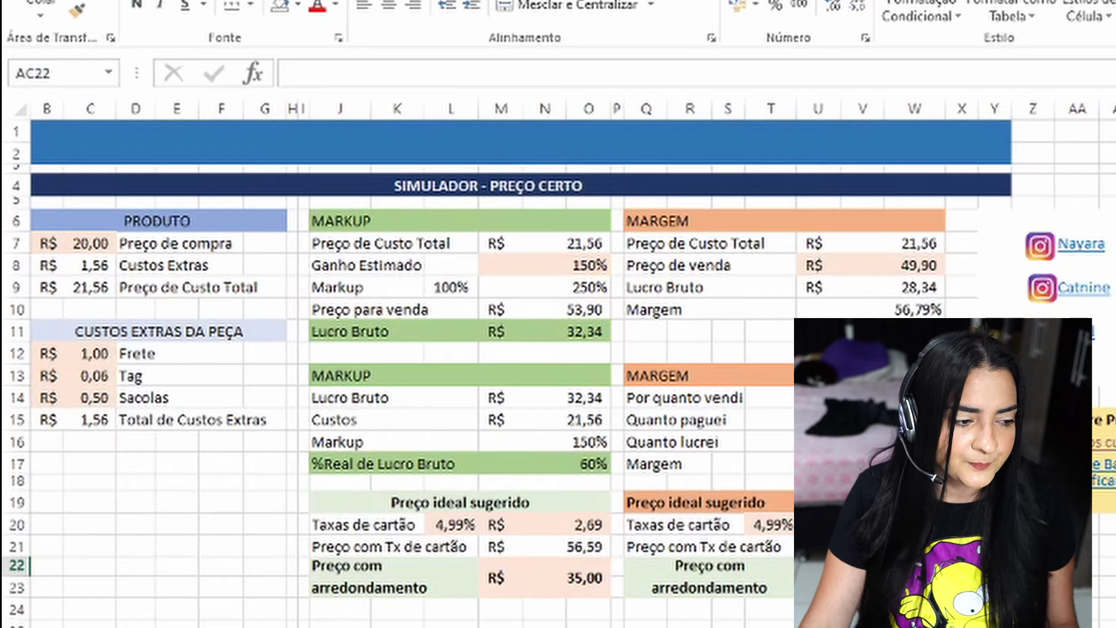
pyautogui.click(93, 243)
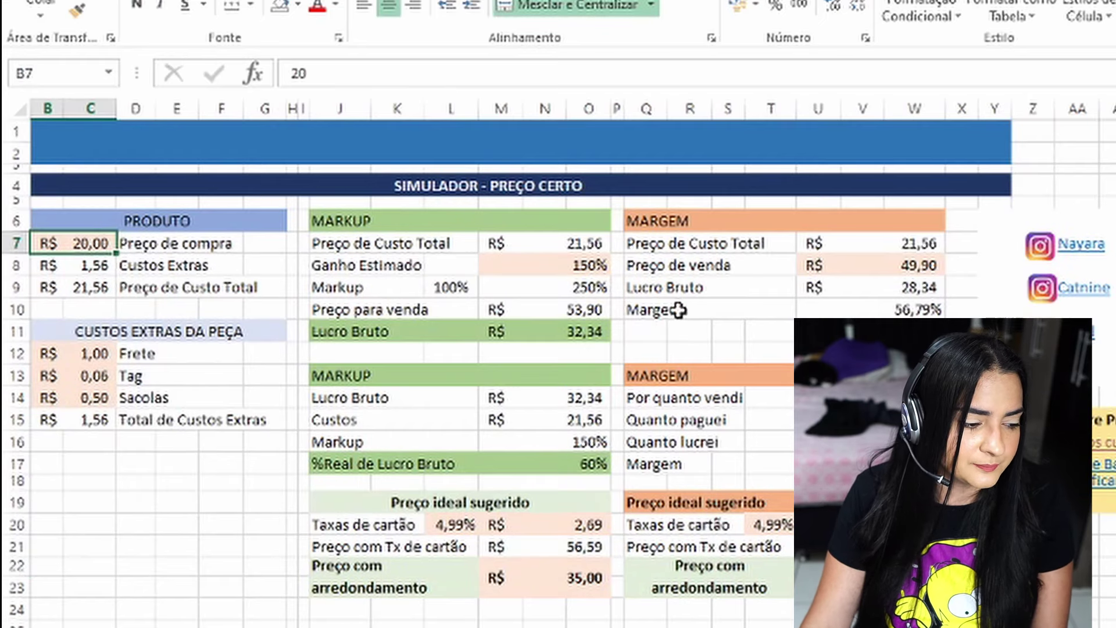
pyautogui.press('Delete')
pyautogui.moveTo(50, 351); pyautogui.dragTo(52, 398)
pyautogui.press('Delete')
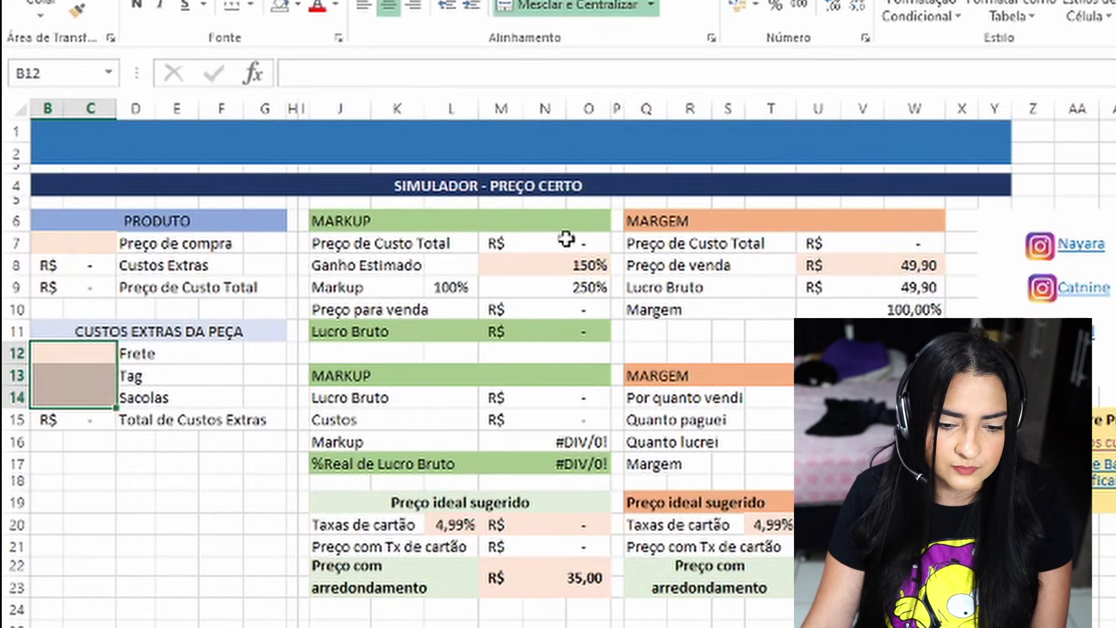
# Step: Clear the Ganho Estimado percentage in the MARKUP block and the Preço de venda in the MARGEM block
pyautogui.click(531, 264)
pyautogui.press('Delete')
pyautogui.click(895, 265)
pyautogui.press('Delete')
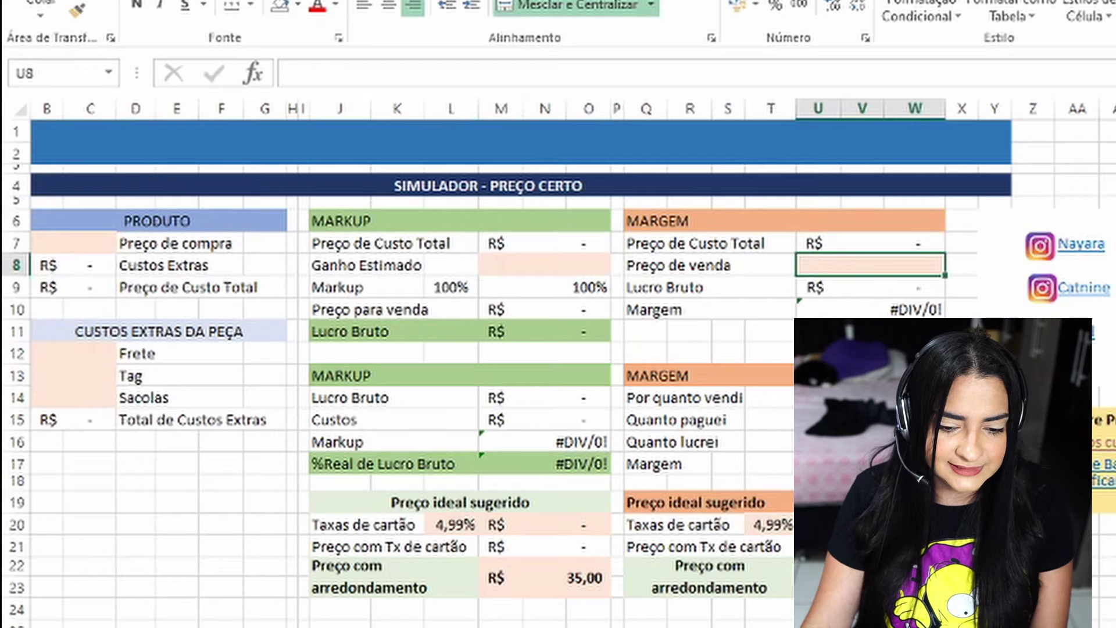
# Step: Clear the MARKUP Preço com arredondamento value and the Taxas de cartão percentages in both Preço ideal sugerido blocks
pyautogui.click(872, 397)
pyautogui.click(553, 575)
pyautogui.press('Delete')
pyautogui.click(825, 578)
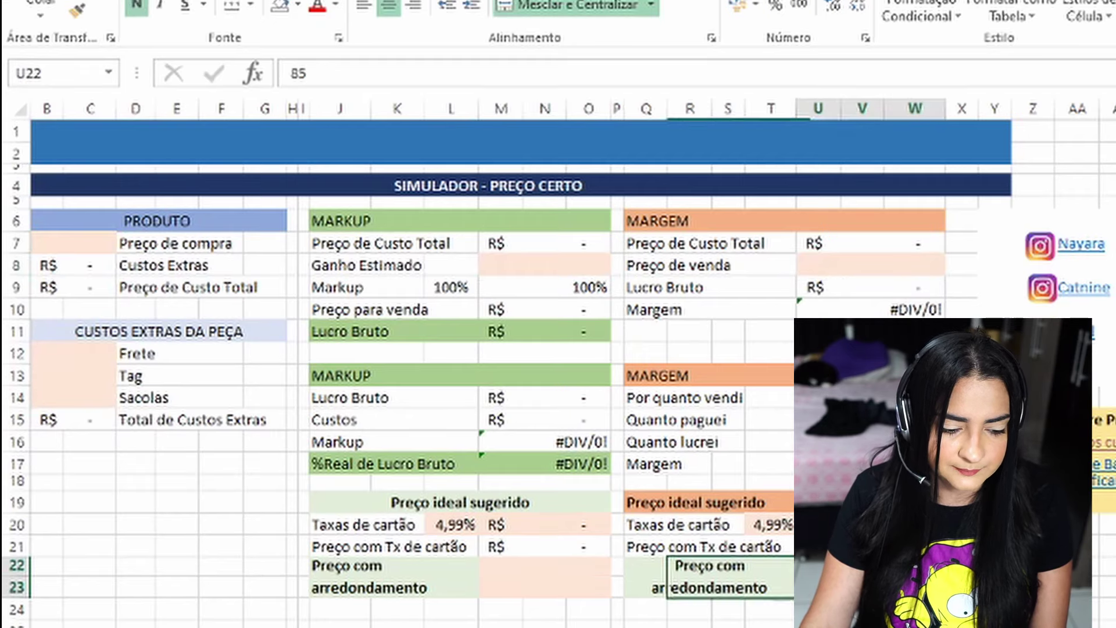
pyautogui.click(767, 524)
pyautogui.press('Delete')
pyautogui.click(451, 524)
pyautogui.press('Delete')
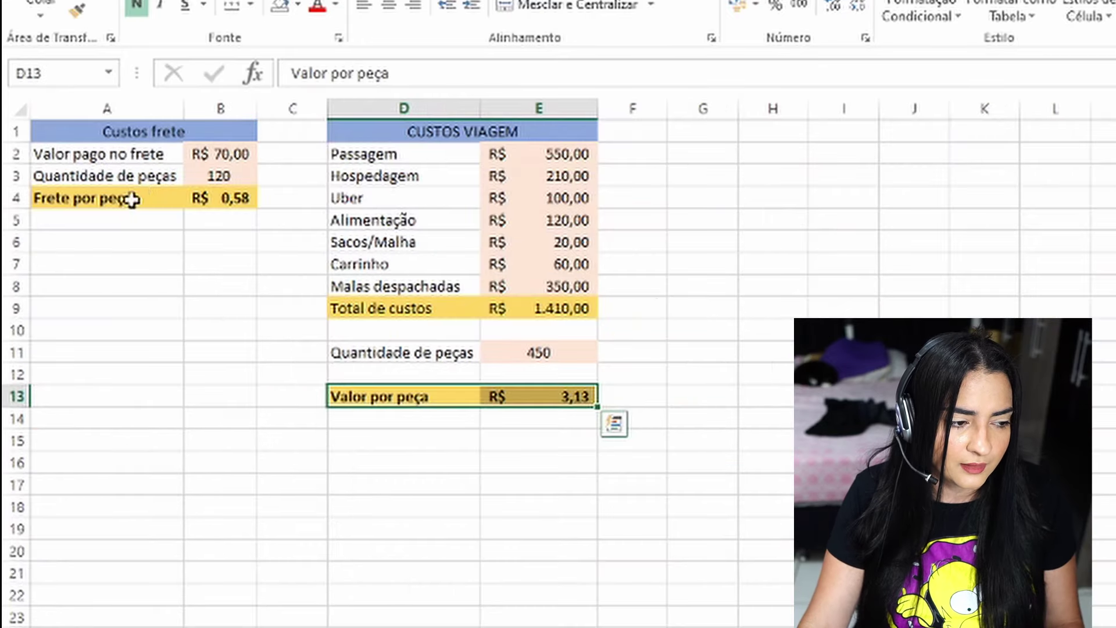
# Step: On the freight and travel cost sheet, clear Valor pago no frete, its Quantidade de peças, and the travel costs from Passagem to Malas despachadas
pyautogui.click(205, 157)
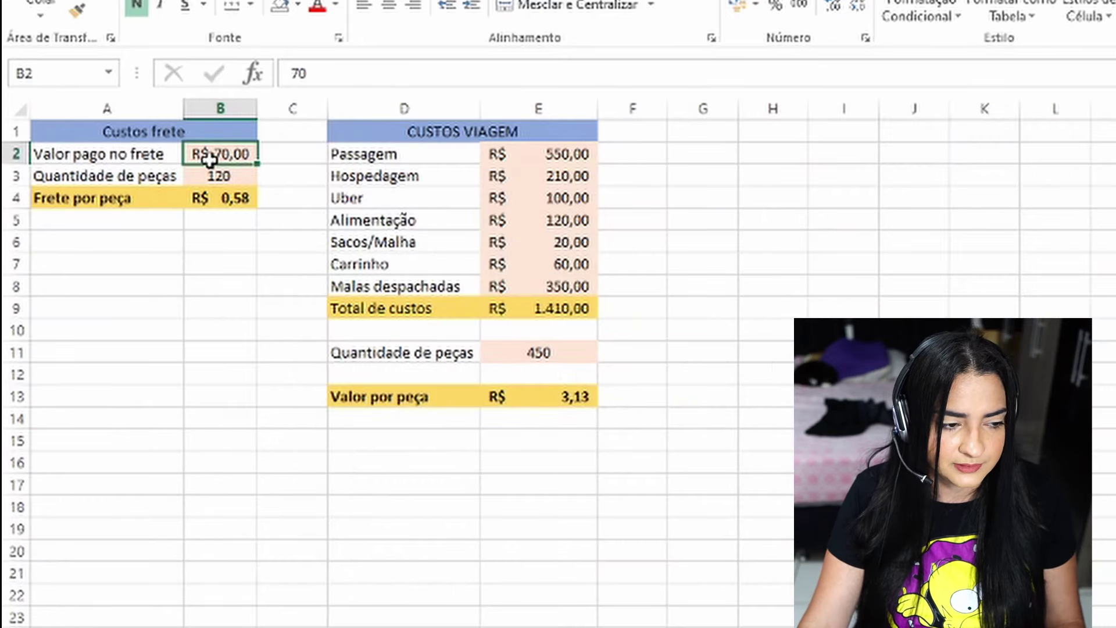
pyautogui.moveTo(219, 155); pyautogui.dragTo(219, 176)
pyautogui.press('Delete')
pyautogui.moveTo(568, 169); pyautogui.dragTo(560, 288)
pyautogui.press('Delete')
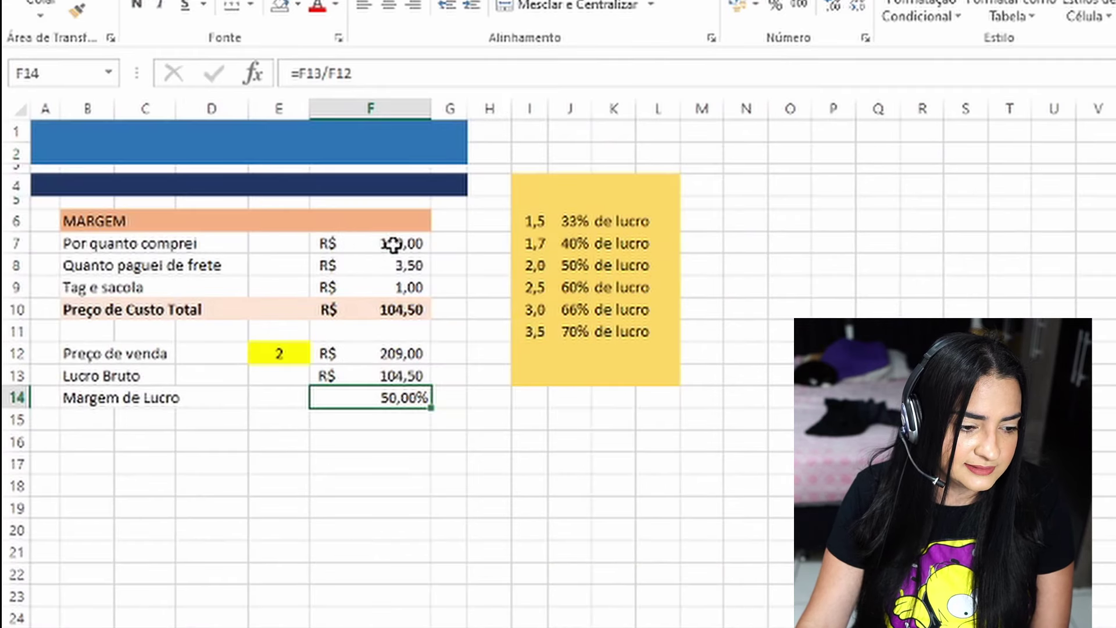
# Step: On the simple-price sheet, clear the purchase, freight and Tag e sacola costs and the Preço de venda multiplier, then return to the simulator sheet
pyautogui.click(395, 244)
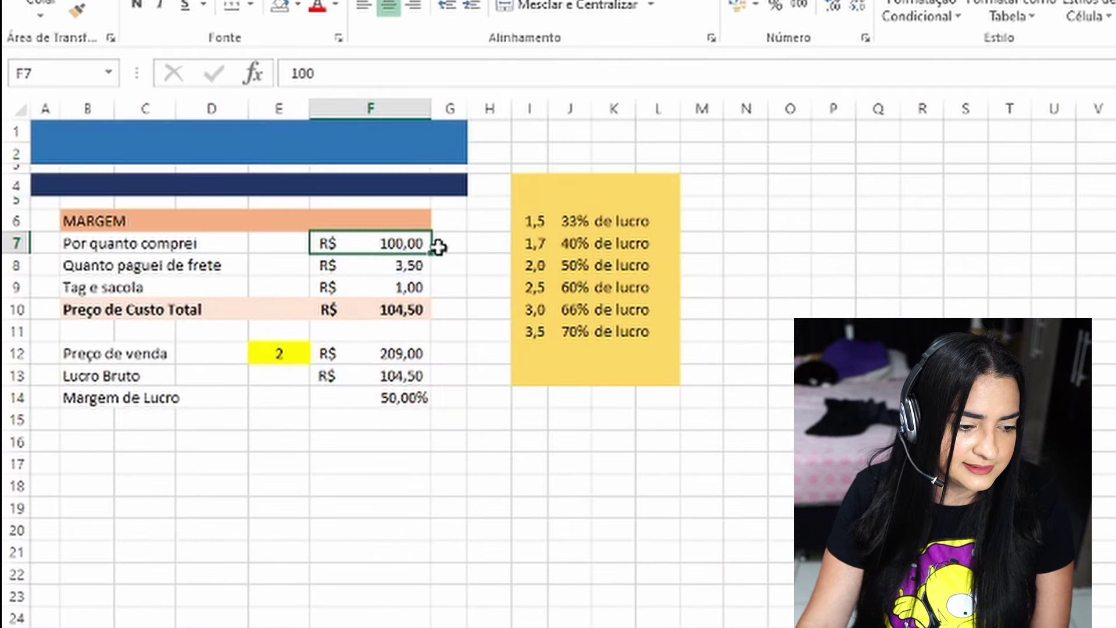
pyautogui.moveTo(424, 245); pyautogui.dragTo(407, 285)
pyautogui.press('Delete')
pyautogui.click(297, 353)
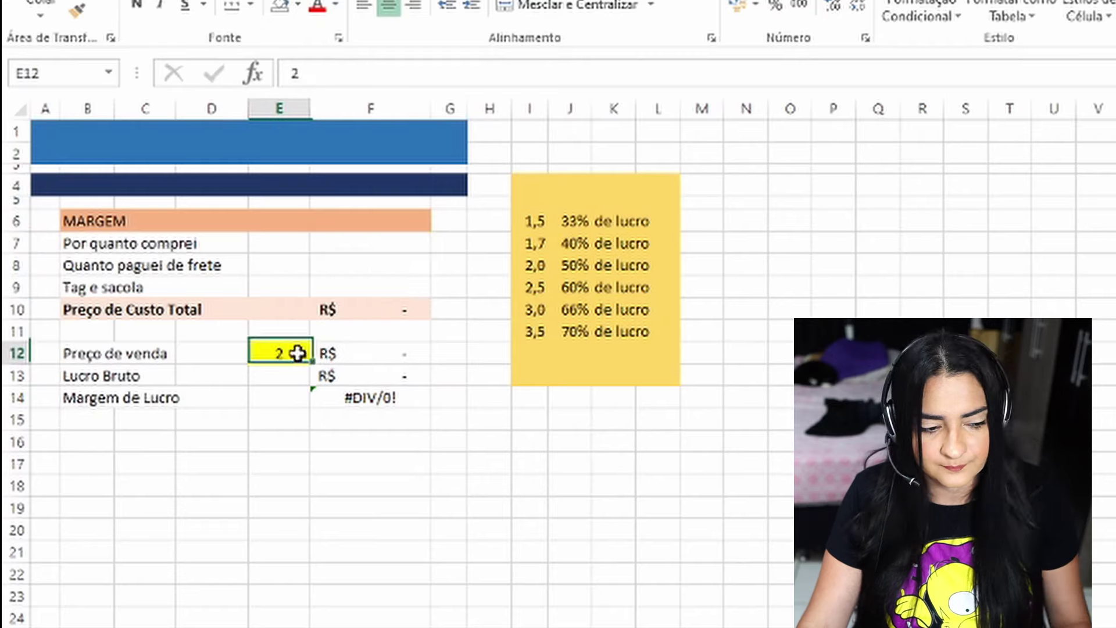
pyautogui.press('Delete')
pyautogui.click(376, 307)
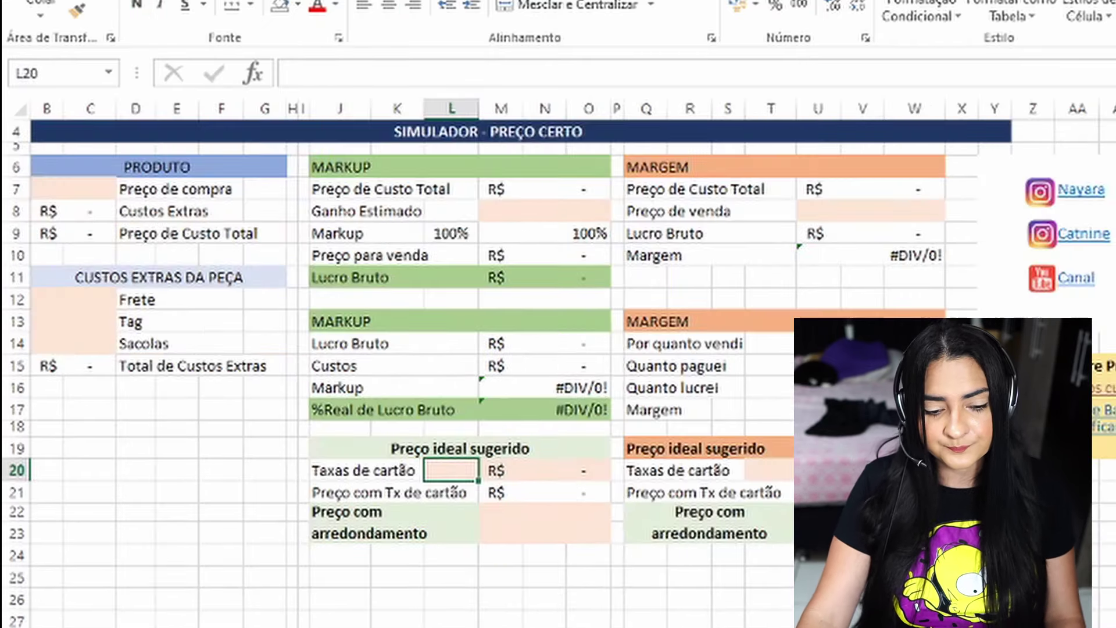
pyautogui.scroll(1, 407, 348)
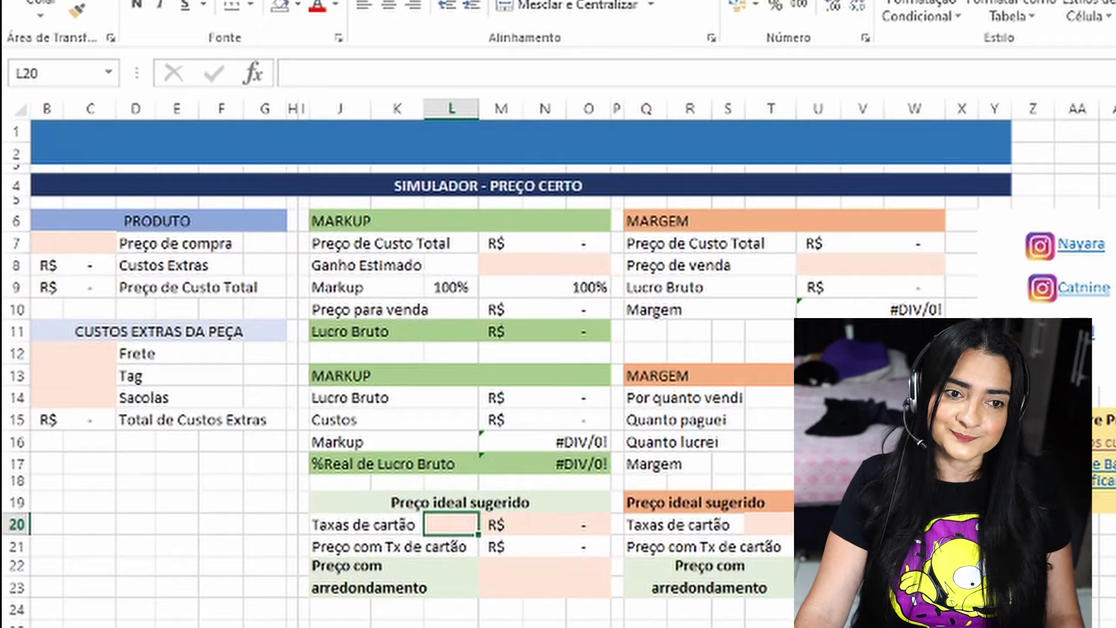